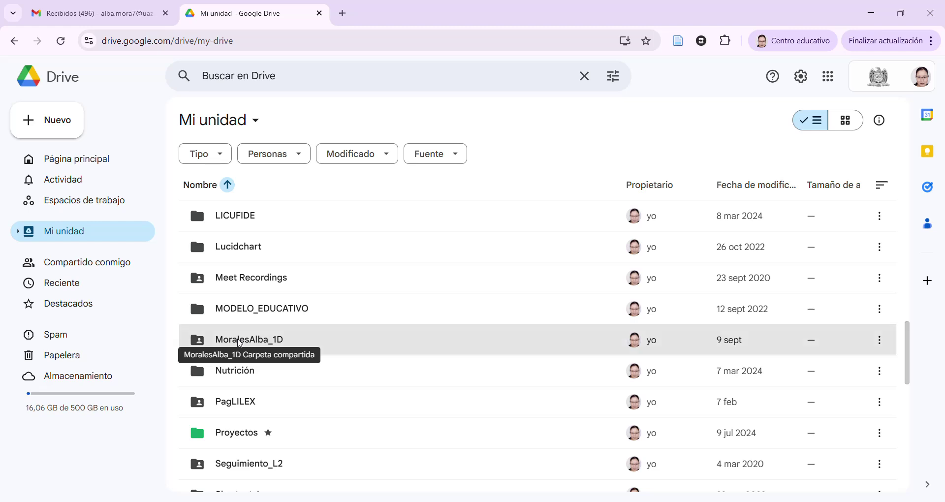
Create a blank Google spreadsheet in the student's 1D > Hojas de cálculo folder, shared like the folder
{"action": "double_click", "coordinate": [240, 339]}
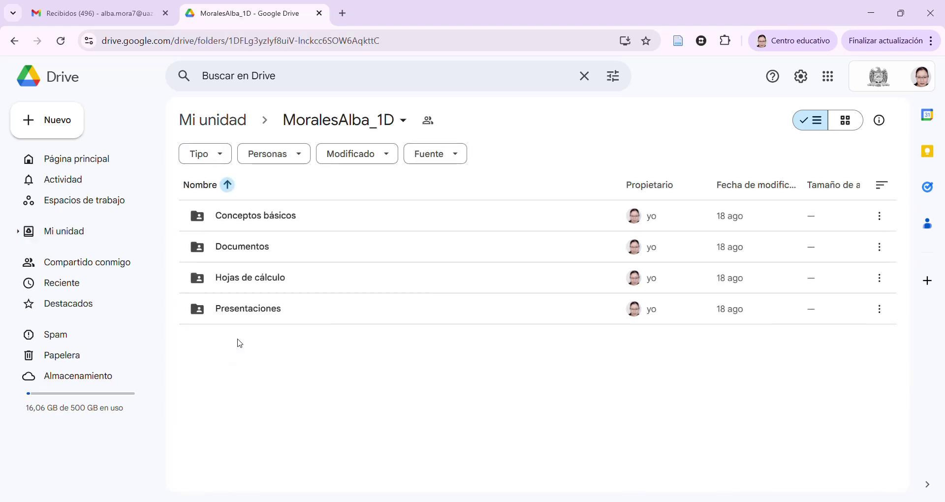
{"action": "double_click", "coordinate": [238, 278]}
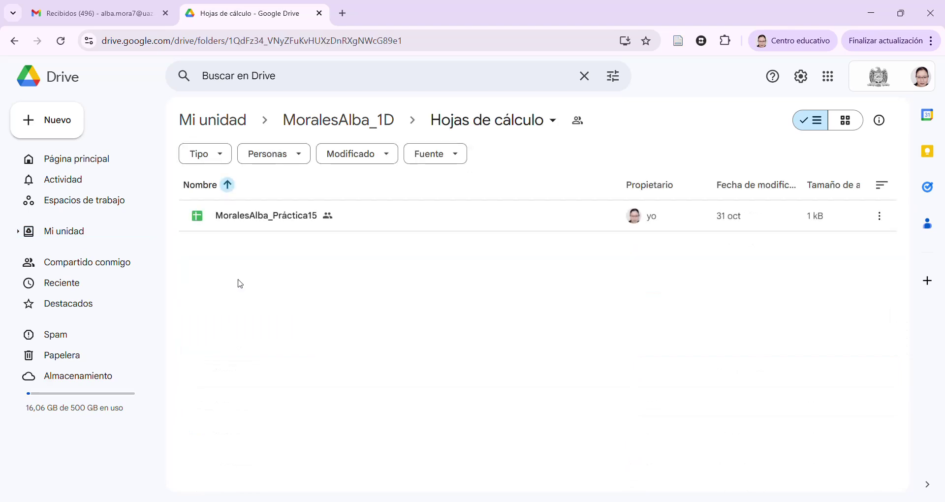
{"action": "left_click", "coordinate": [53, 120]}
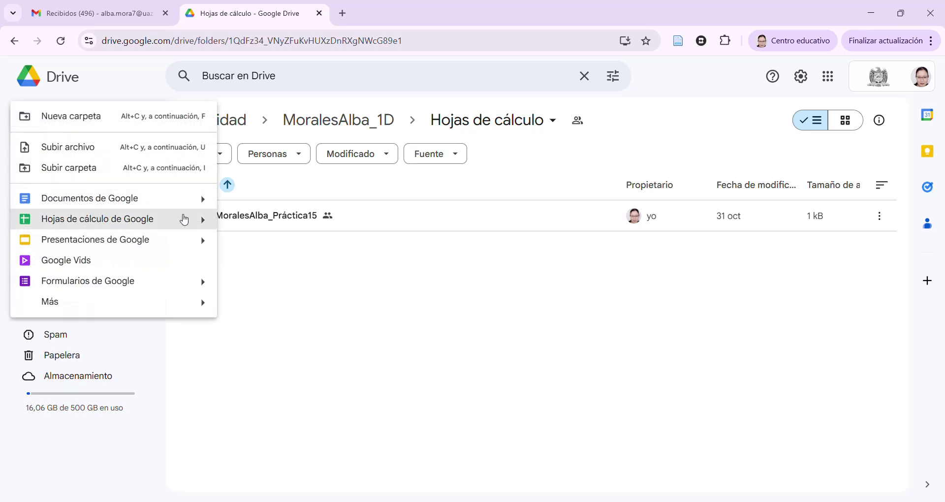
{"action": "mouse_move", "coordinate": [201, 219]}
{"action": "left_click", "coordinate": [246, 225]}
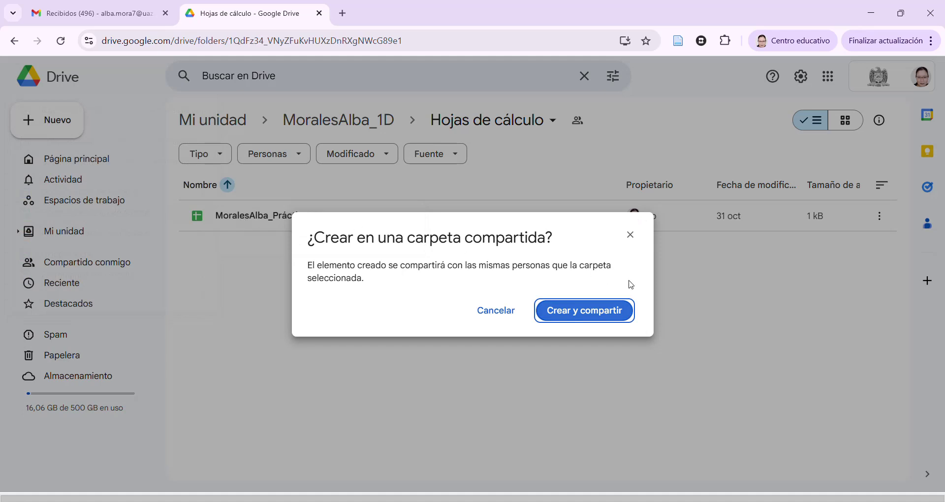
{"action": "left_click", "coordinate": [596, 313]}
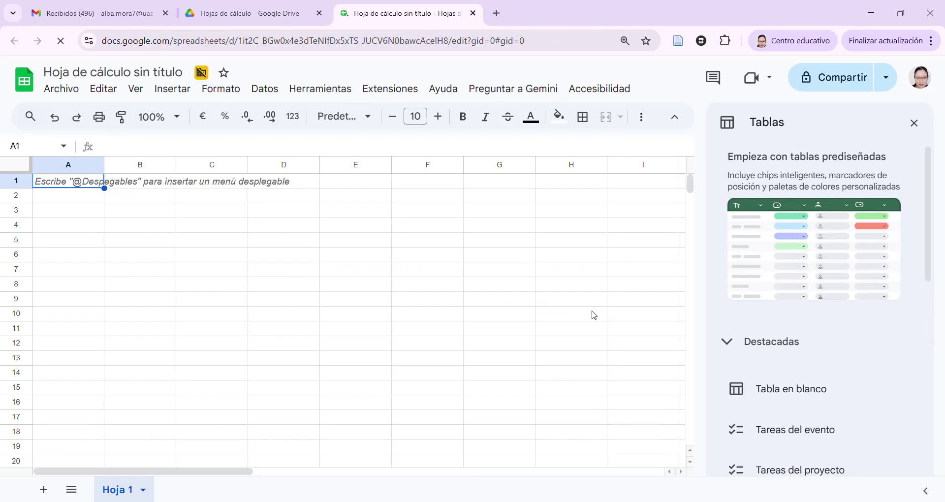
Close the Tablas panel and retitle the spreadsheet with the student's surname and name plus '_Práctica16'
{"action": "left_click", "coordinate": [914, 123]}
{"action": "left_click", "coordinate": [167, 73]}
{"action": "left_click_drag", "start_coordinate": [183, 72], "coordinate": [41, 74]}
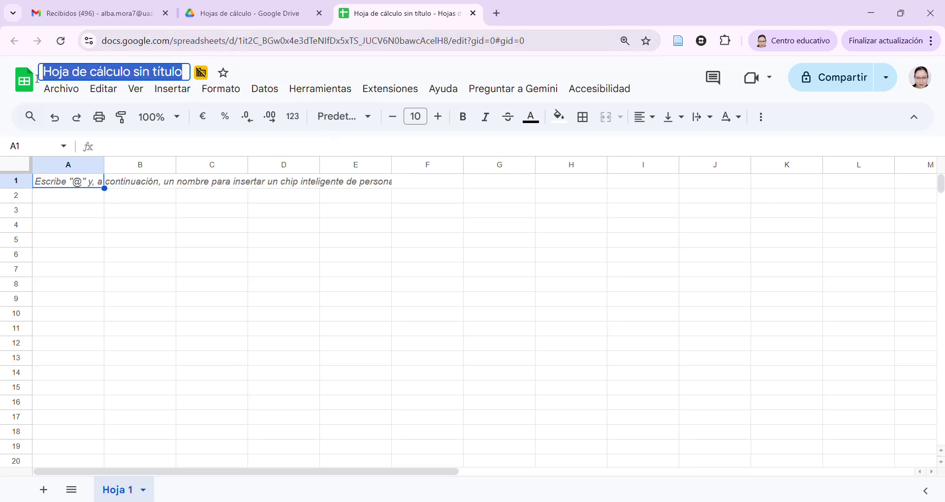
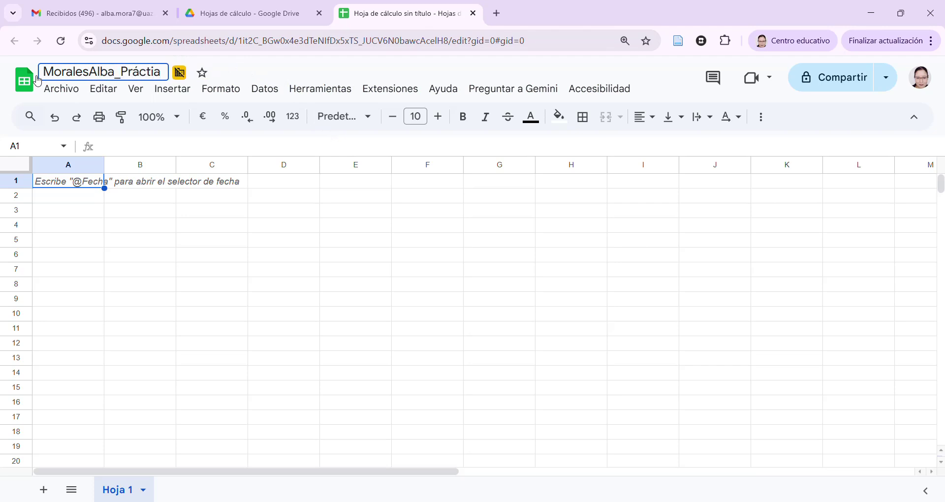
{"action": "type", "text": "ca16"}
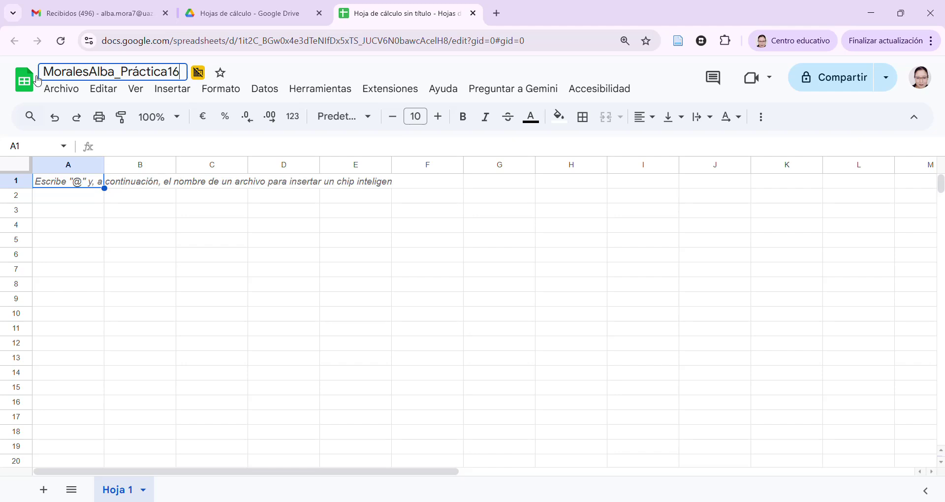
{"action": "key", "text": "Return"}
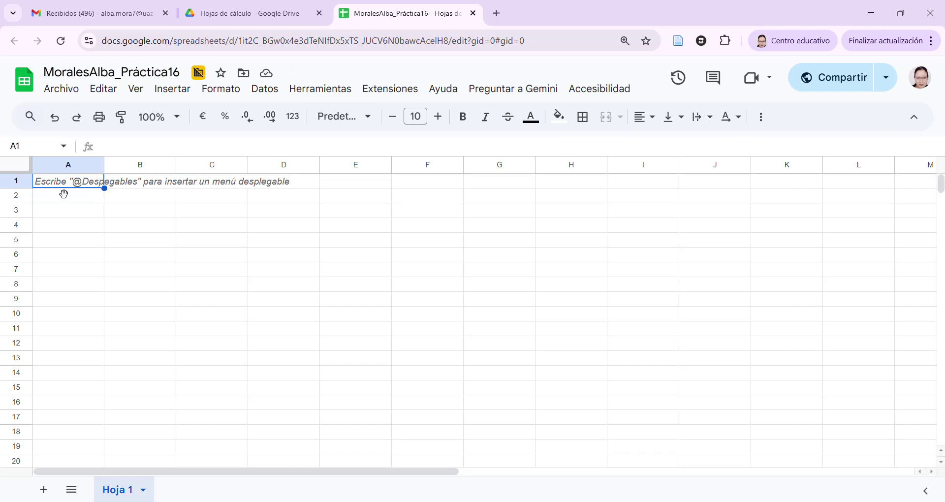
Enter 'Autorrellenar' in A1 and 'Permite completar series numéricas o lógicas, a partir de un patrón identificado' in B1
{"action": "type", "text": "Au"}
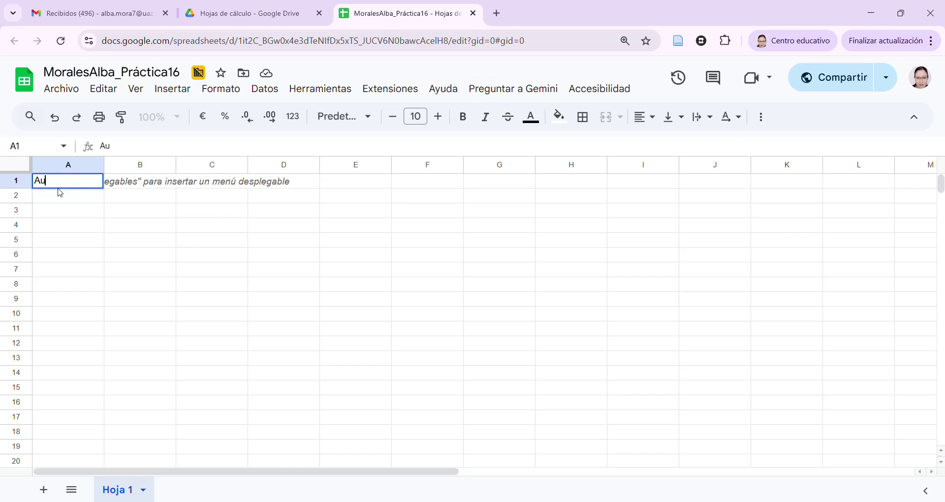
{"action": "type", "text": "torrellen"}
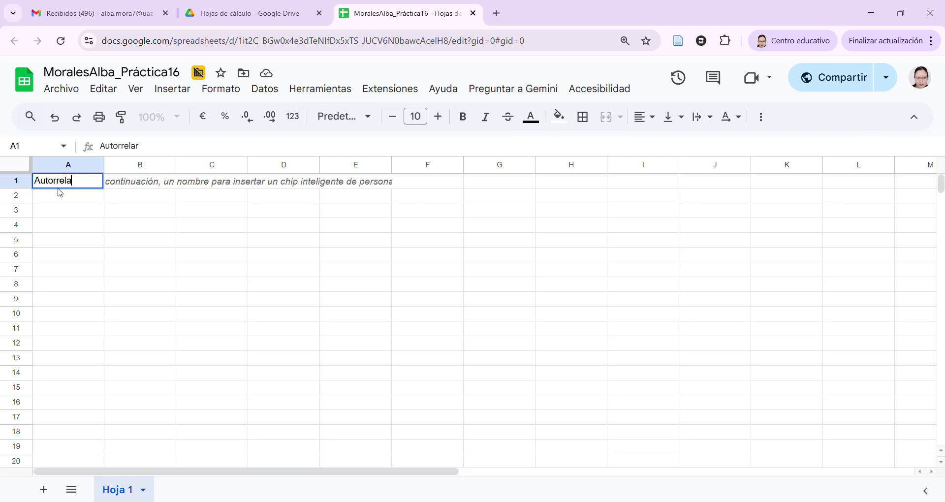
{"action": "type", "text": "ar"}
{"action": "key", "text": "Tab"}
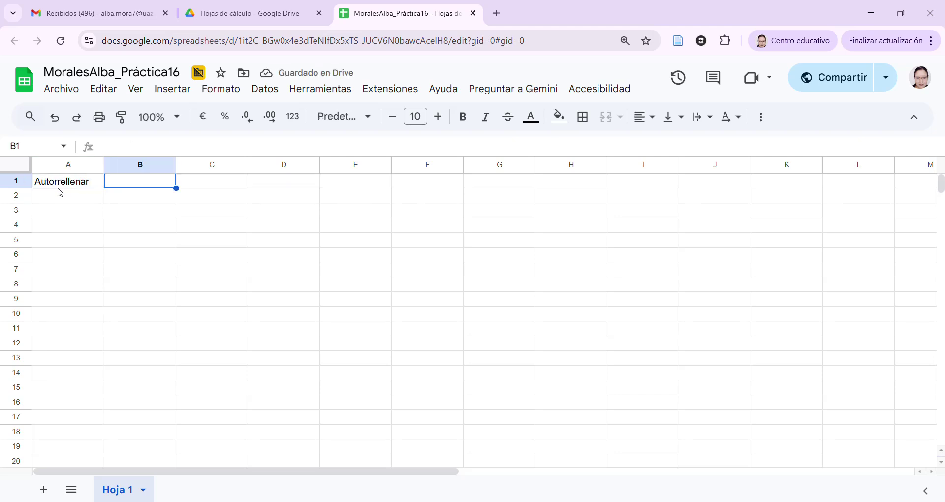
{"action": "type", "text": "Permite completar series n"}
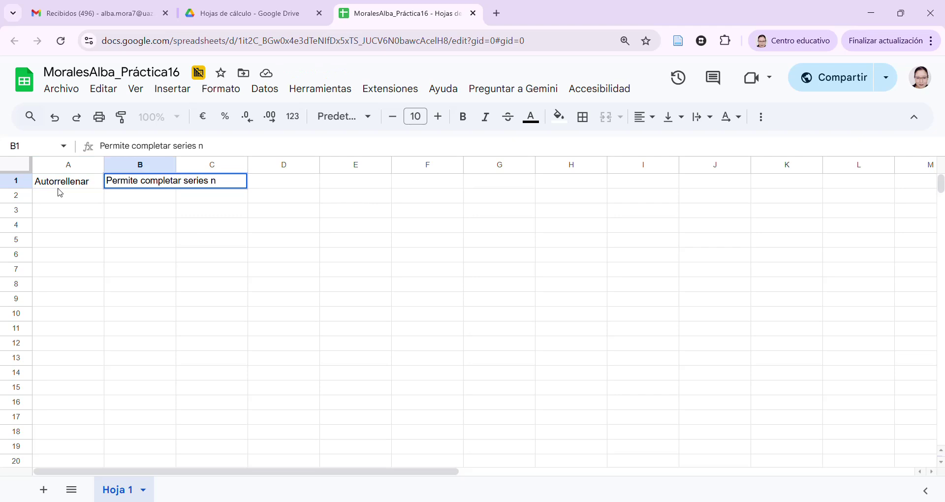
{"action": "type", "text": "uméricas o l"}
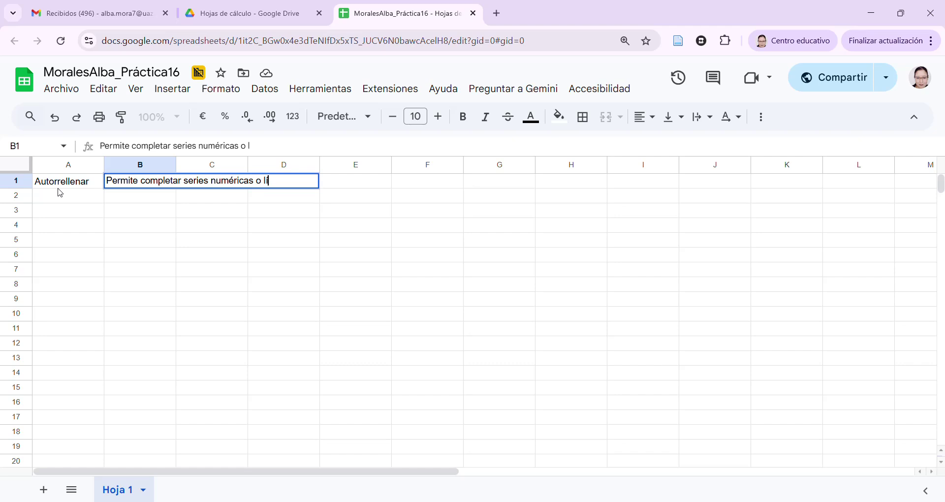
{"action": "type", "text": "ógicas"}
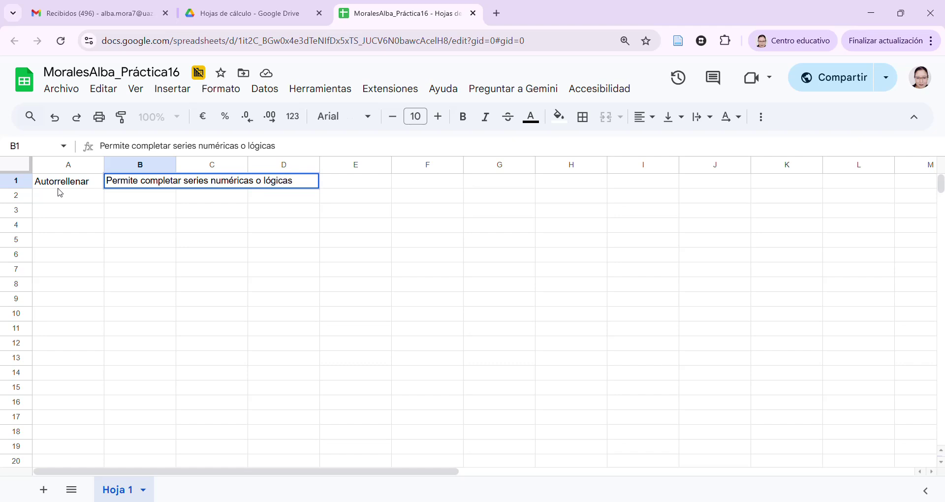
{"action": "type", "text": ", a partir d eun pa"}
{"action": "key", "text": "BackSpace"}
{"action": "key", "text": "BackSpace"}
{"action": "key", "text": "BackSpace"}
{"action": "key", "text": "BackSpace"}
{"action": "key", "text": "BackSpace"}
{"action": "key", "text": "BackSpace"}
{"action": "type", "text": "e un patrón identificado"}
{"action": "left_click", "coordinate": [64, 195]}
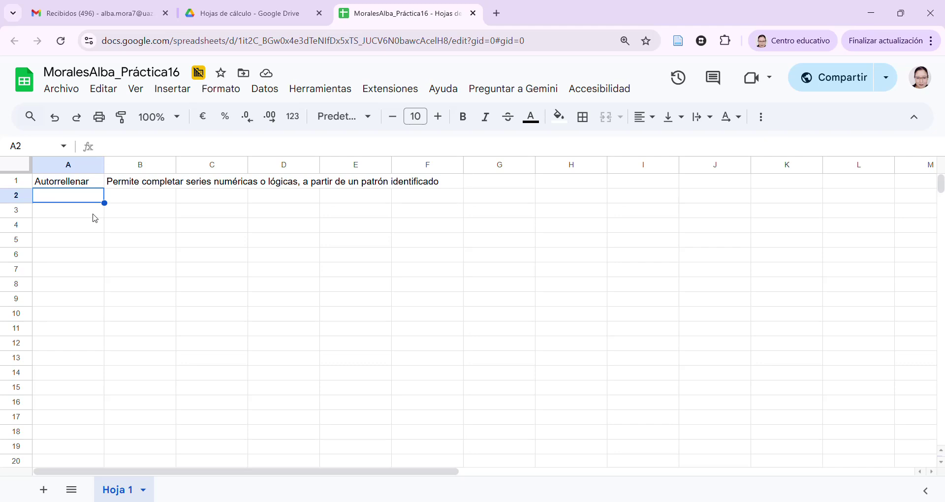
Enter 1 and 2 in B2:B3 and autofill the count down to 17 in B18
{"action": "left_click", "coordinate": [142, 200]}
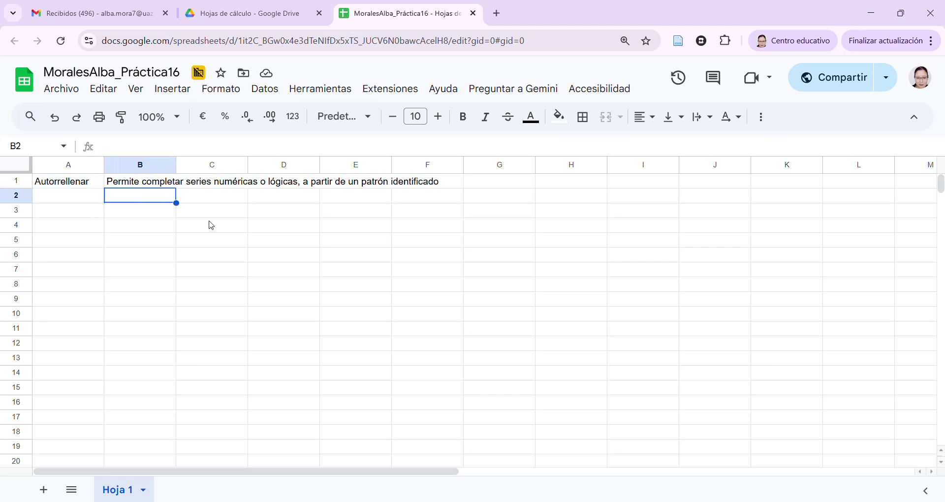
{"action": "type", "text": "1"}
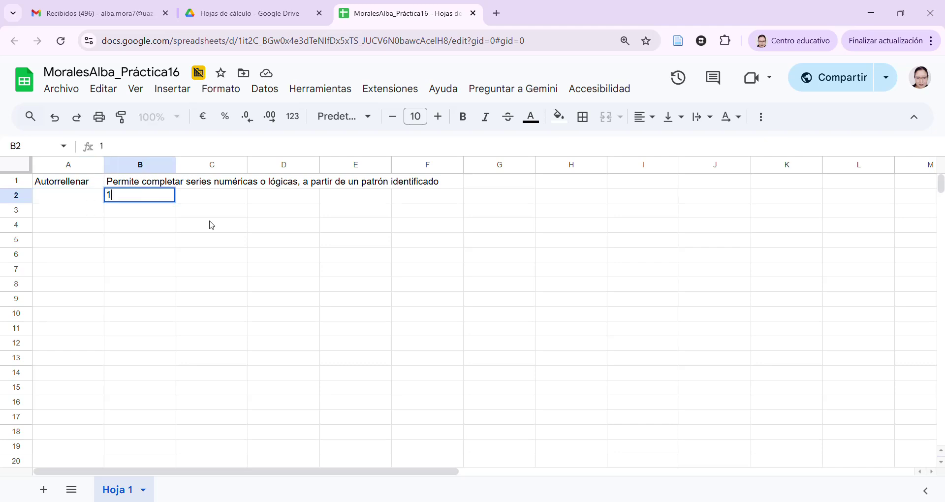
{"action": "key", "text": "Return"}
{"action": "type", "text": "2"}
{"action": "key", "text": "Return"}
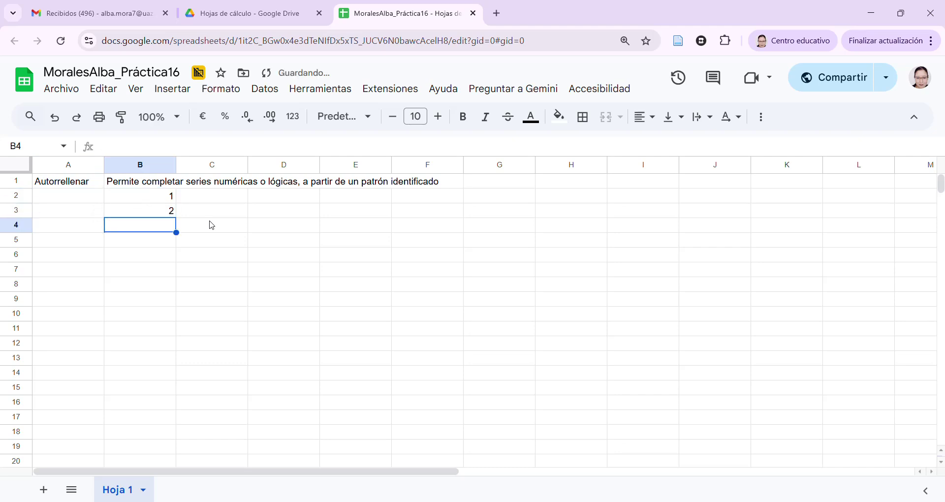
{"action": "left_click", "coordinate": [172, 197]}
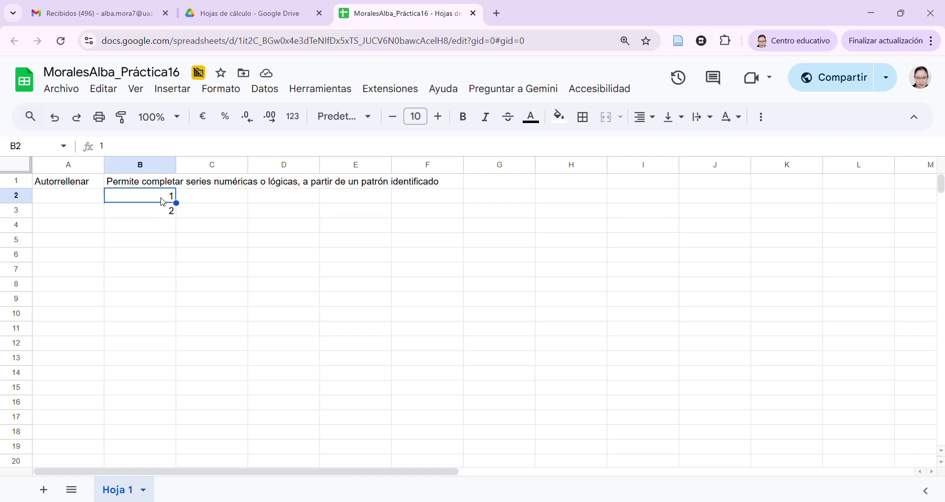
{"action": "key", "text": "shift+Down"}
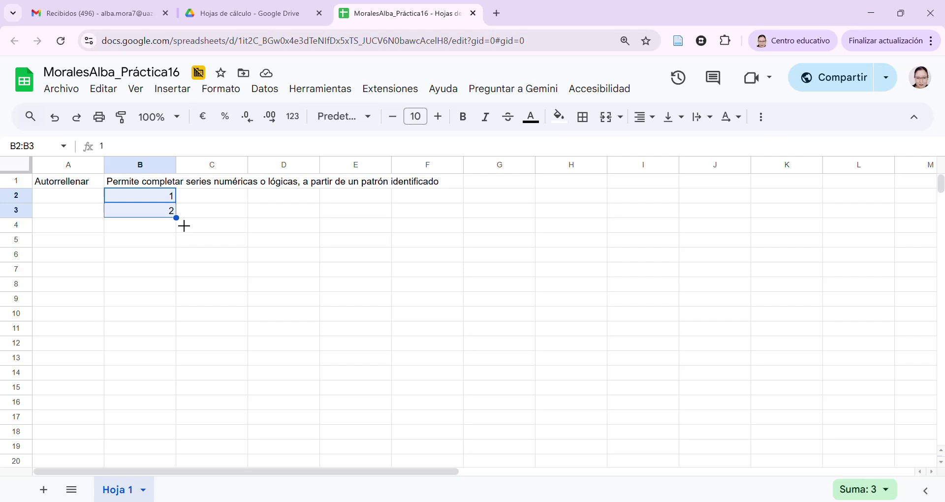
{"action": "left_click_drag", "start_coordinate": [184, 226], "coordinate": [173, 432]}
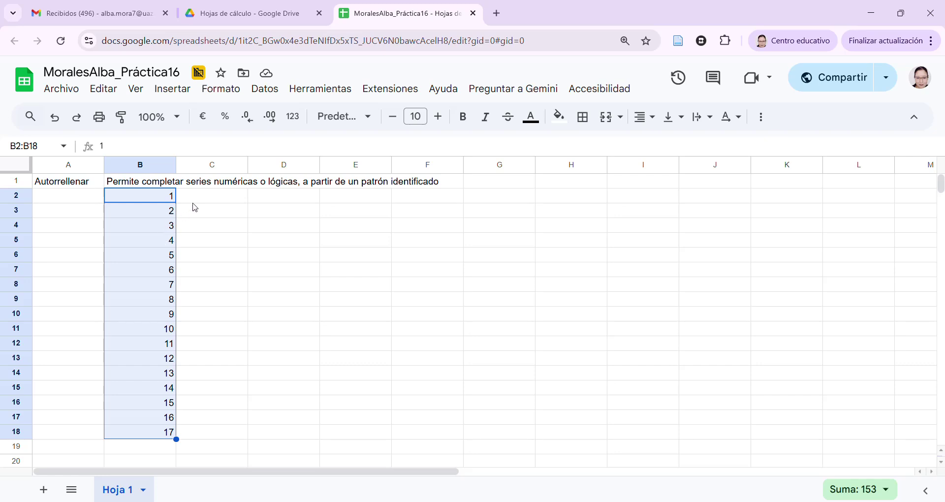
{"action": "left_click", "coordinate": [211, 200]}
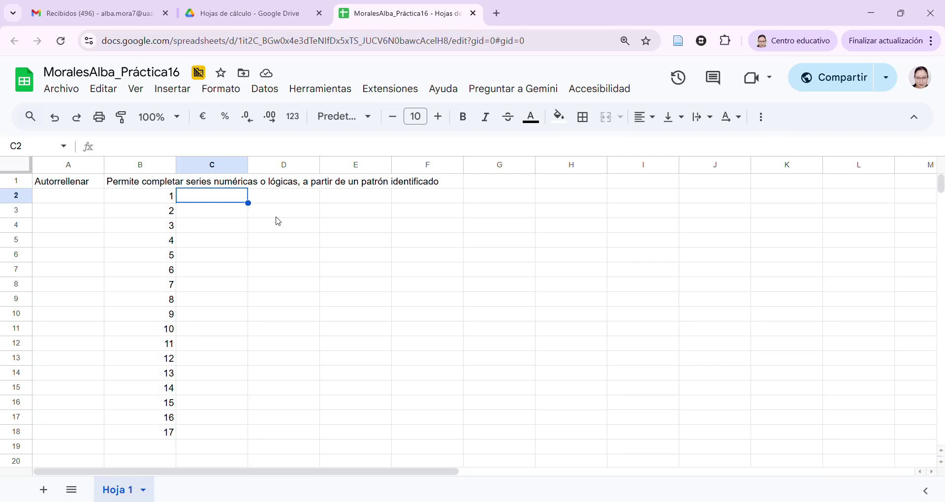
Enter 5 and 10 in C2:C3 and autofill the step-5 series down to 85 in C18
{"action": "type", "text": "5"}
{"action": "key", "text": "Return"}
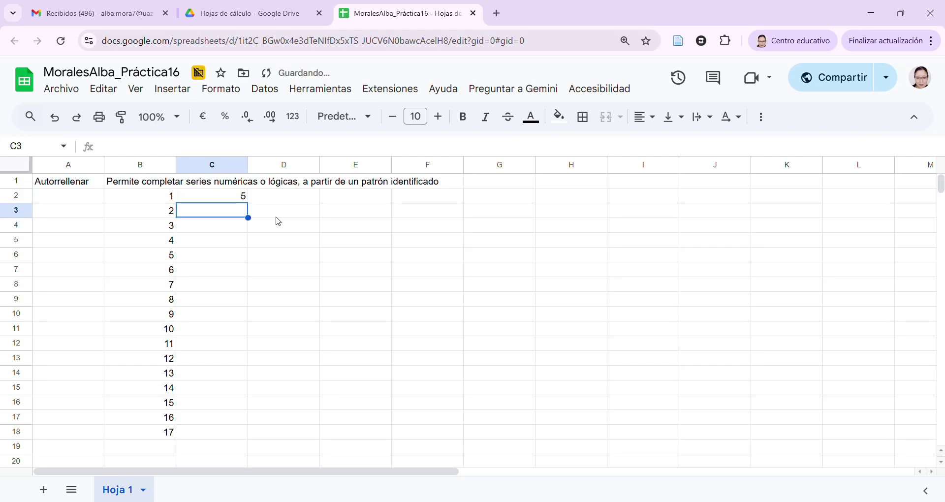
{"action": "type", "text": "10"}
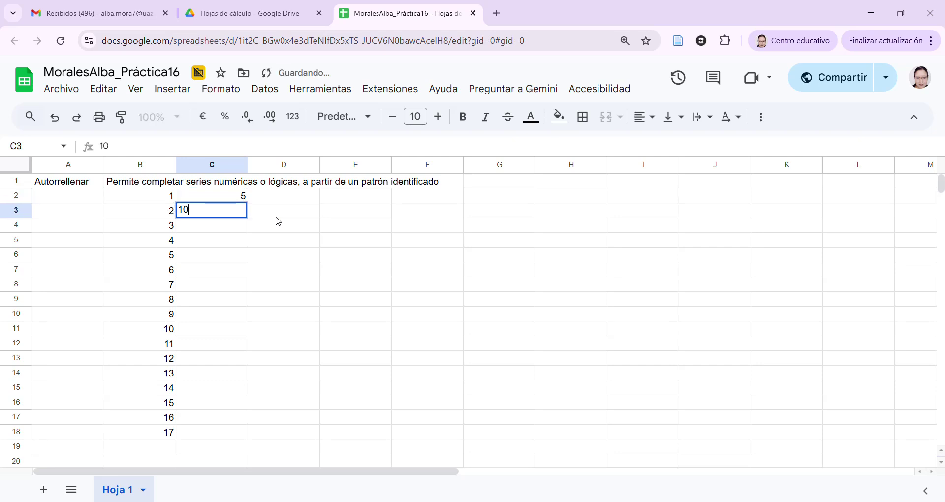
{"action": "key", "text": "Tab"}
{"action": "left_click", "coordinate": [242, 197]}
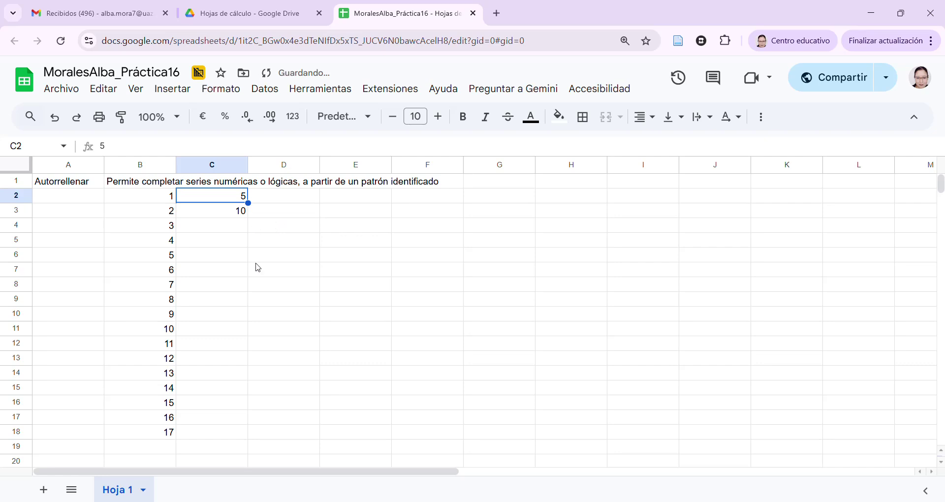
{"action": "left_click", "coordinate": [239, 219], "text": "shift"}
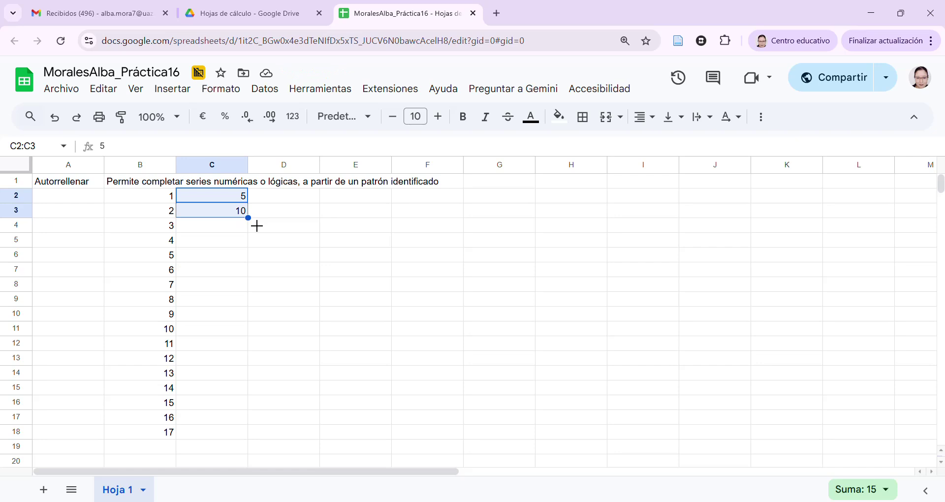
{"action": "left_click_drag", "start_coordinate": [248, 218], "coordinate": [254, 447]}
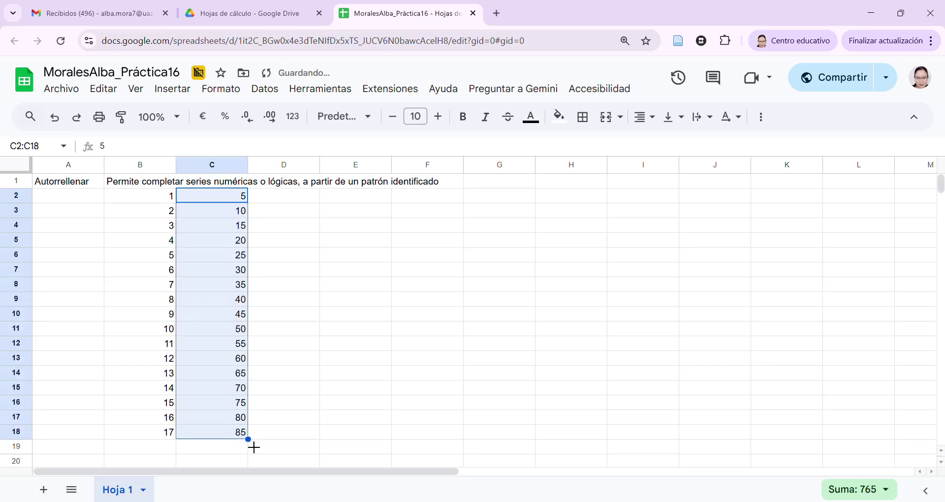
{"action": "left_click", "coordinate": [234, 258]}
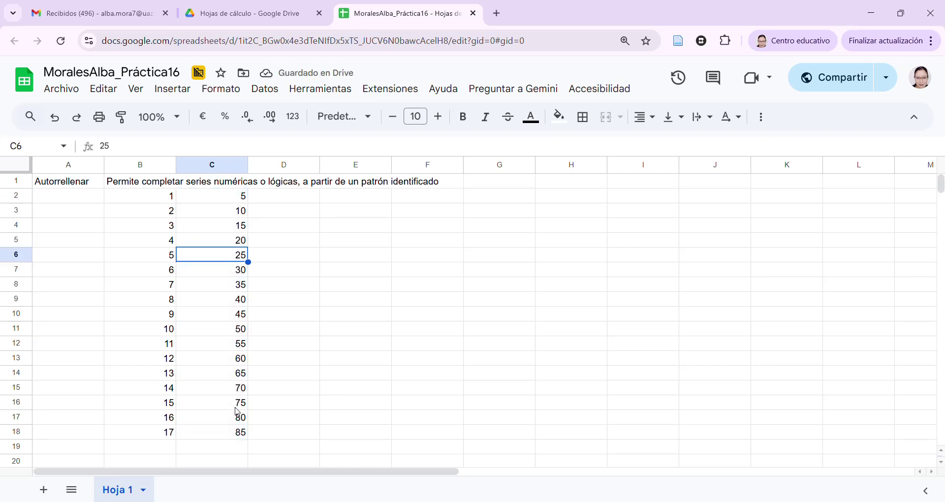
{"action": "left_click", "coordinate": [277, 202]}
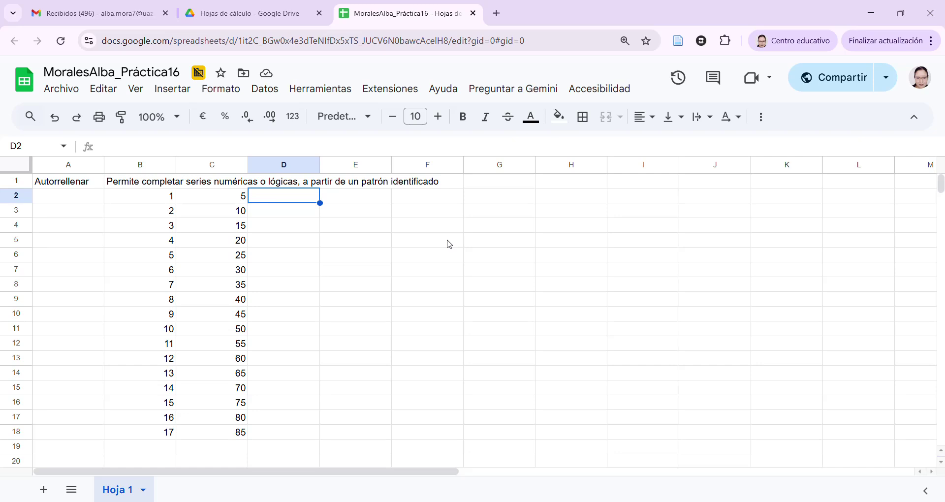
{"action": "type", "text": "10"}
{"action": "key", "text": "Left"}
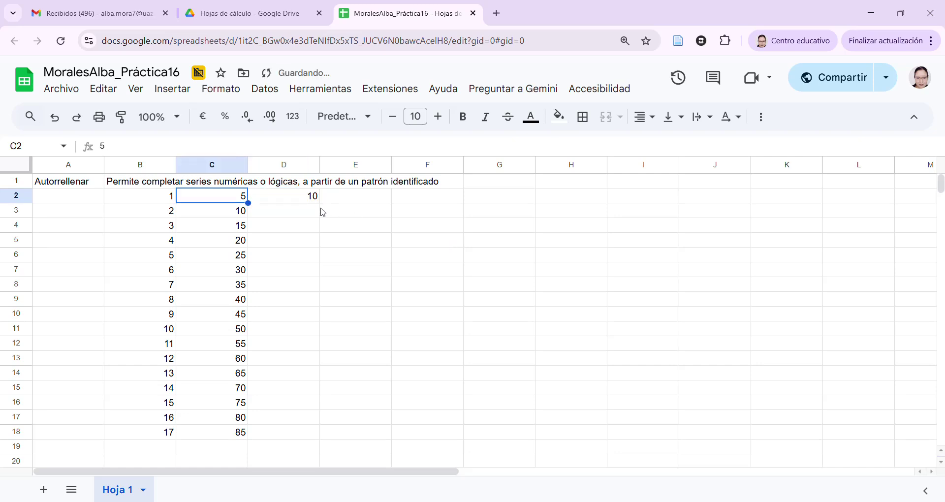
{"action": "left_click", "coordinate": [307, 199]}
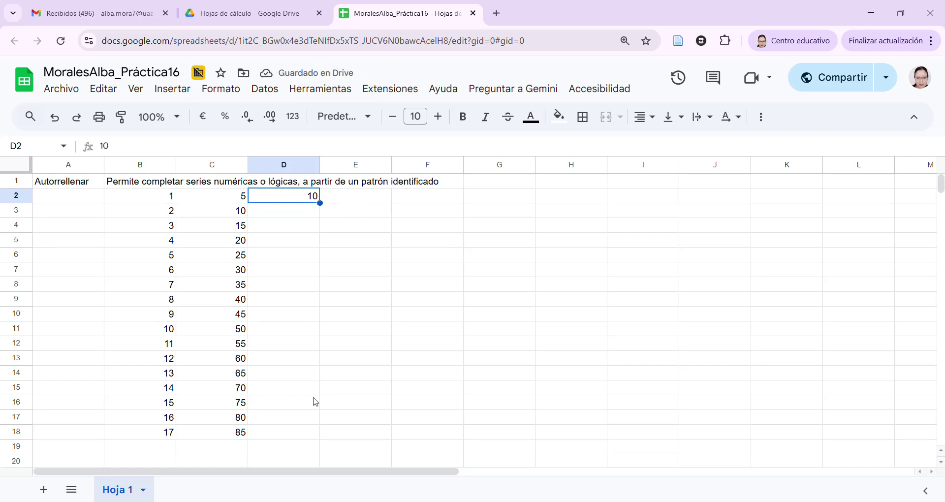
{"action": "left_click_drag", "start_coordinate": [330, 212], "coordinate": [332, 435]}
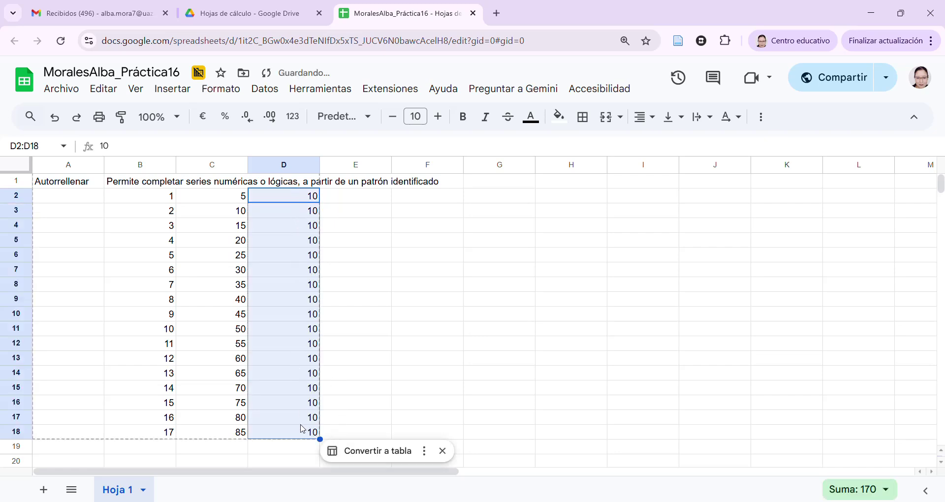
{"action": "left_click", "coordinate": [347, 200]}
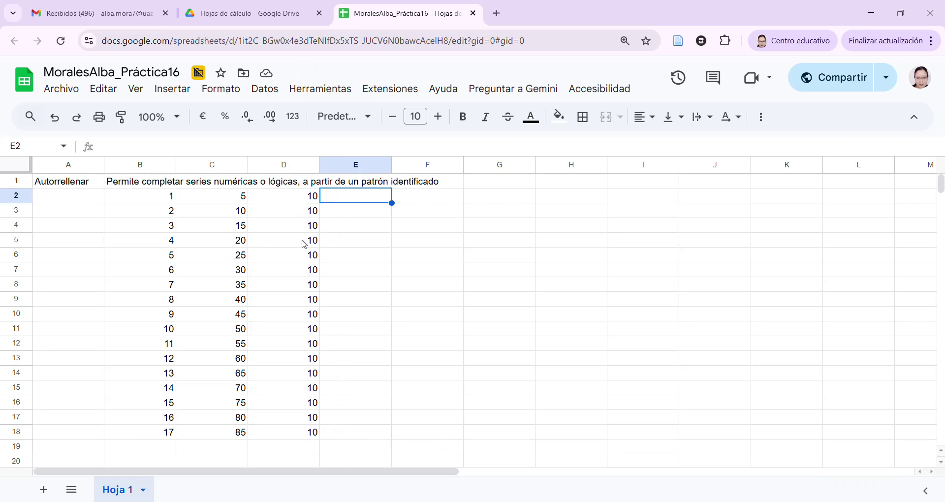
{"action": "left_click_drag", "start_coordinate": [299, 200], "coordinate": [315, 436]}
{"action": "key", "text": "Delete"}
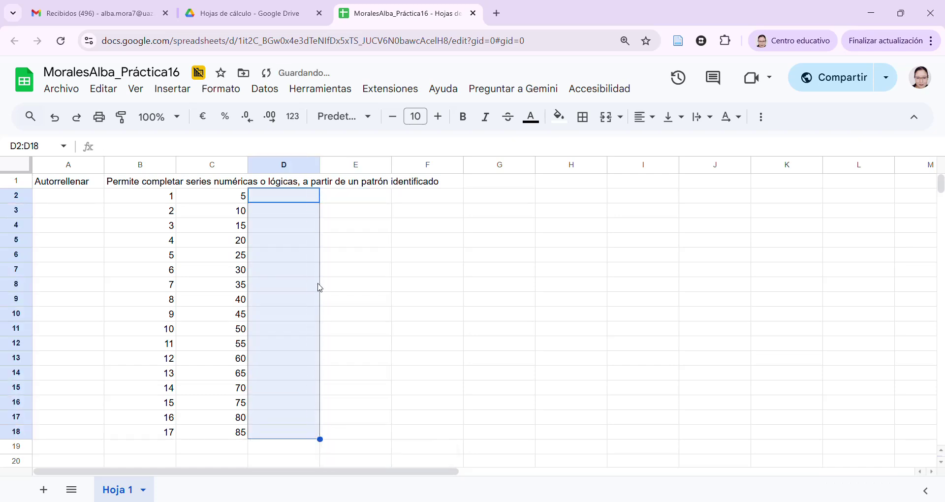
{"action": "left_click", "coordinate": [312, 201]}
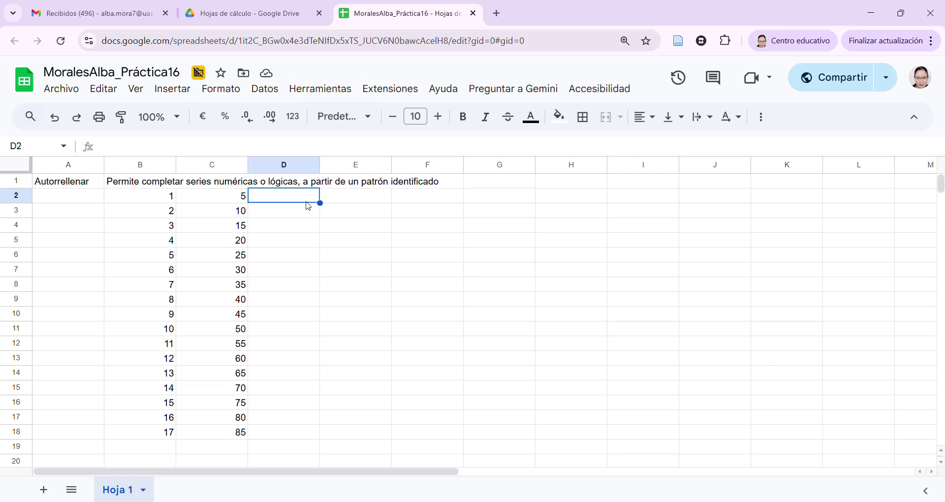
Enter 200 and 400 in D2:D3 and autofill the step-200 series down to 3400 in D18
{"action": "type", "text": "200"}
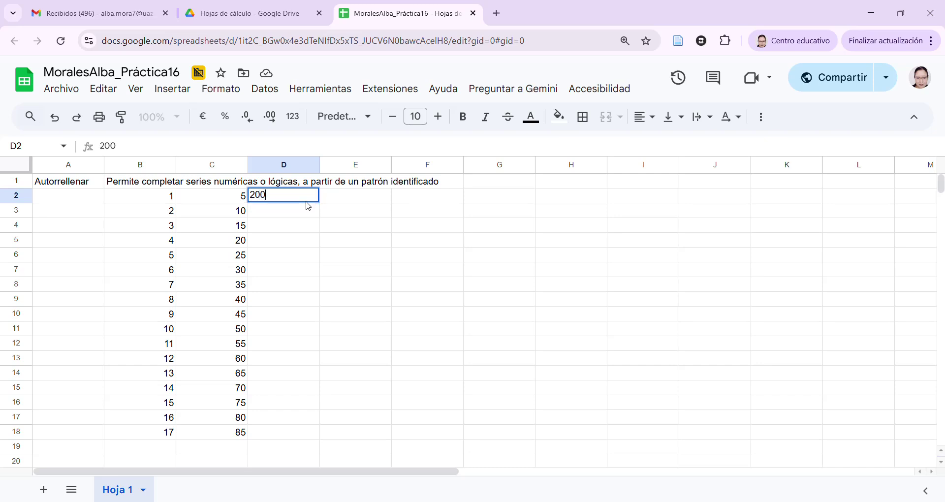
{"action": "key", "text": "Return"}
{"action": "type", "text": "400"}
{"action": "key", "text": "Return"}
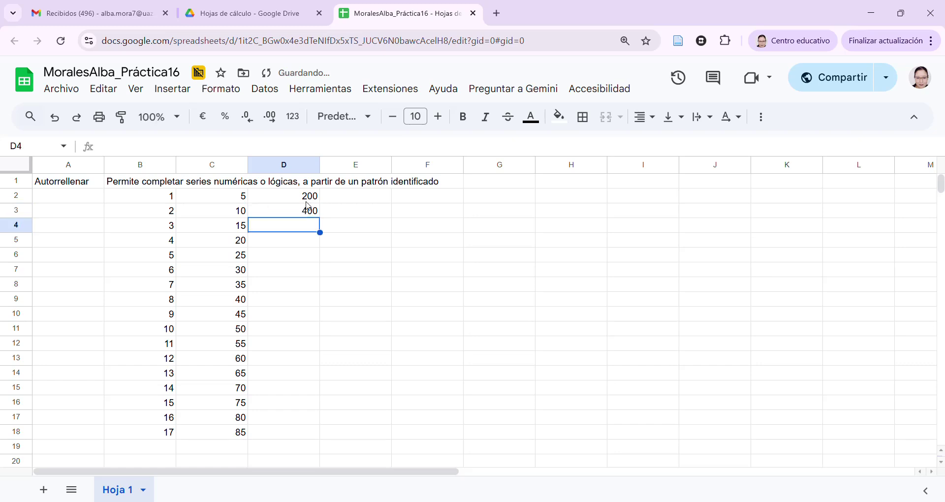
{"action": "left_click", "coordinate": [309, 200]}
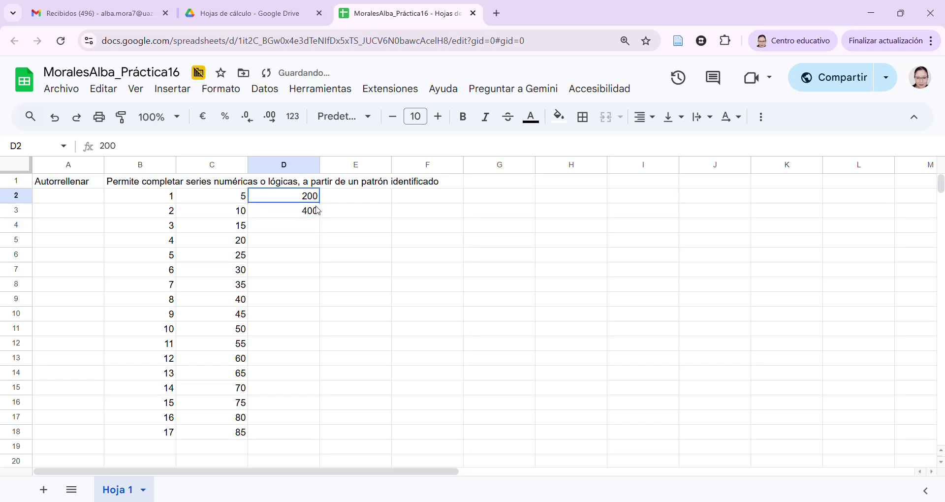
{"action": "left_click", "coordinate": [318, 213], "text": "shift"}
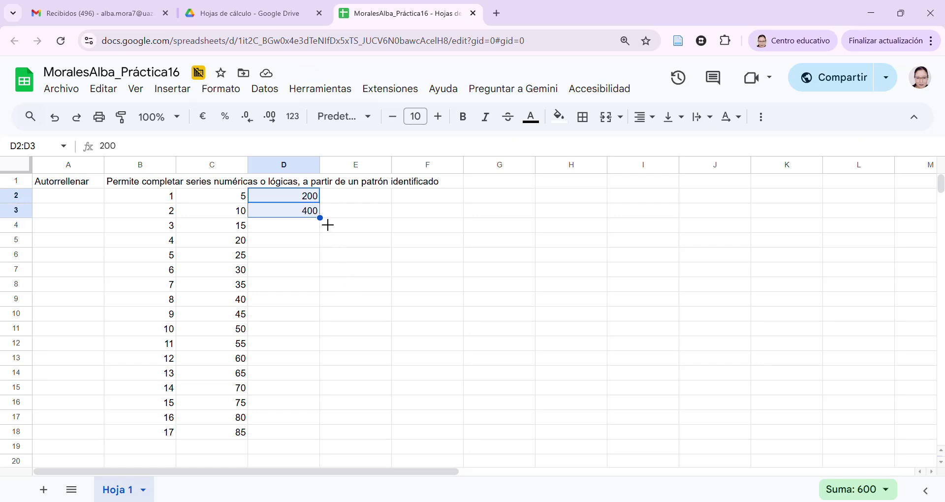
{"action": "left_click_drag", "start_coordinate": [328, 225], "coordinate": [319, 437]}
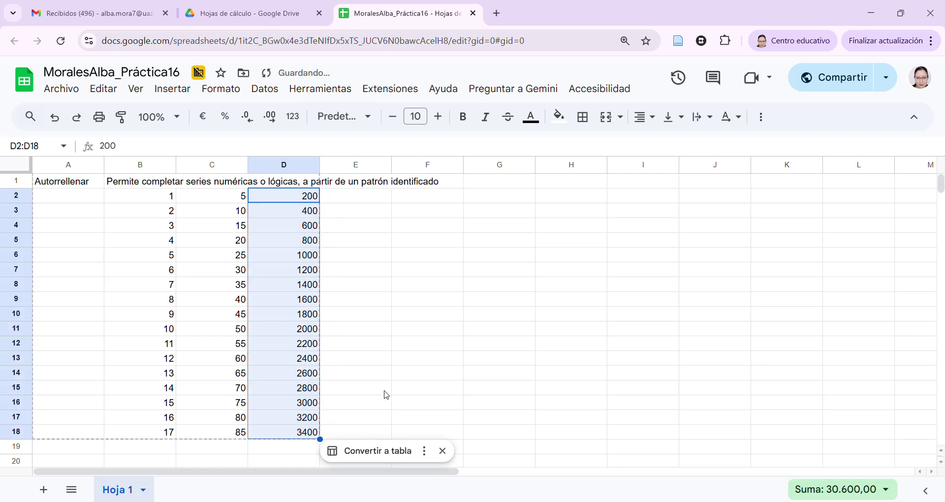
{"action": "left_click", "coordinate": [359, 329]}
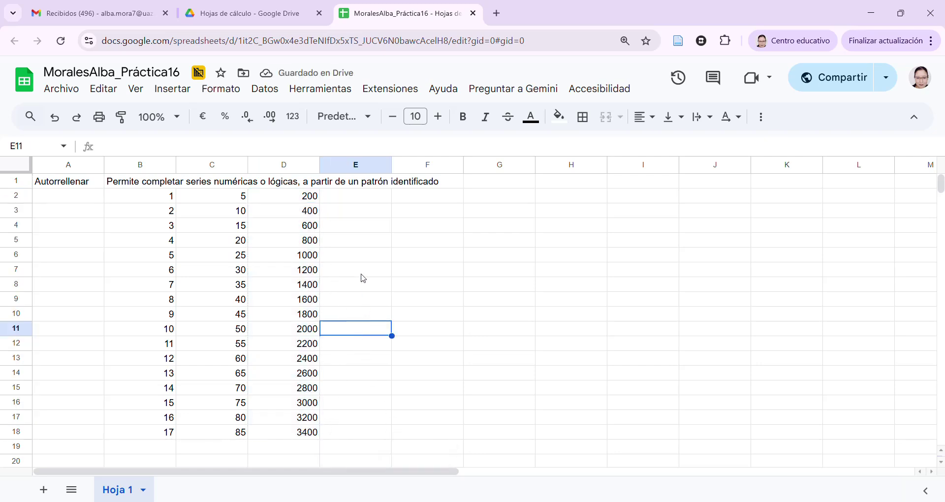
{"action": "left_click", "coordinate": [340, 202]}
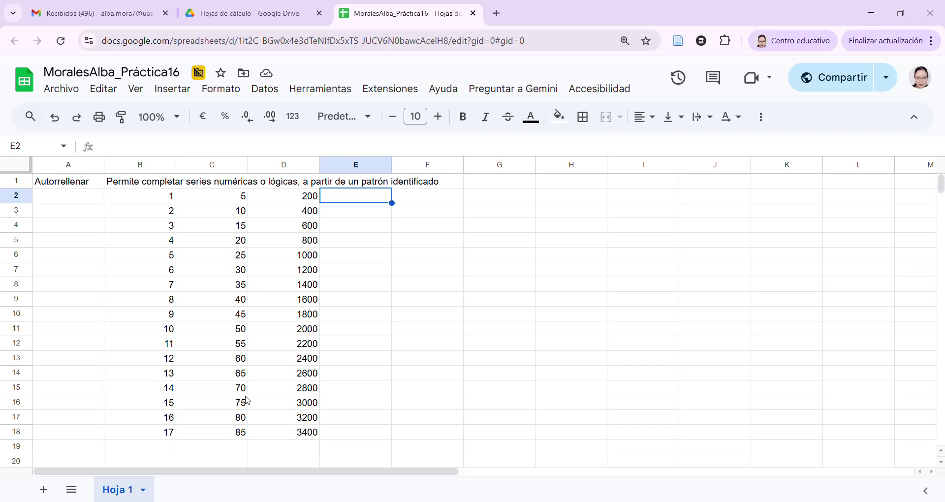
Enter 10 and 20 in E2:F2 and autofill the row series across to 80 in L2
{"action": "type", "text": "10"}
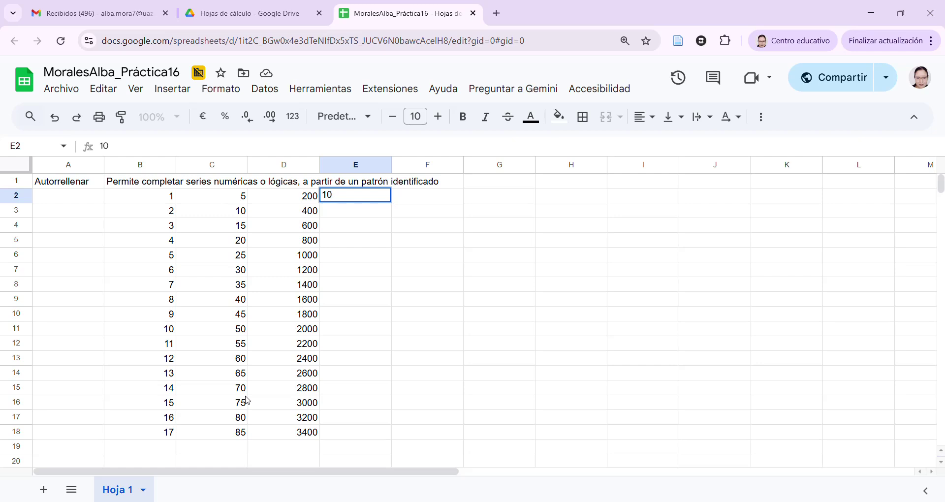
{"action": "key", "text": "Tab"}
{"action": "type", "text": "20"}
{"action": "key", "text": "Tab"}
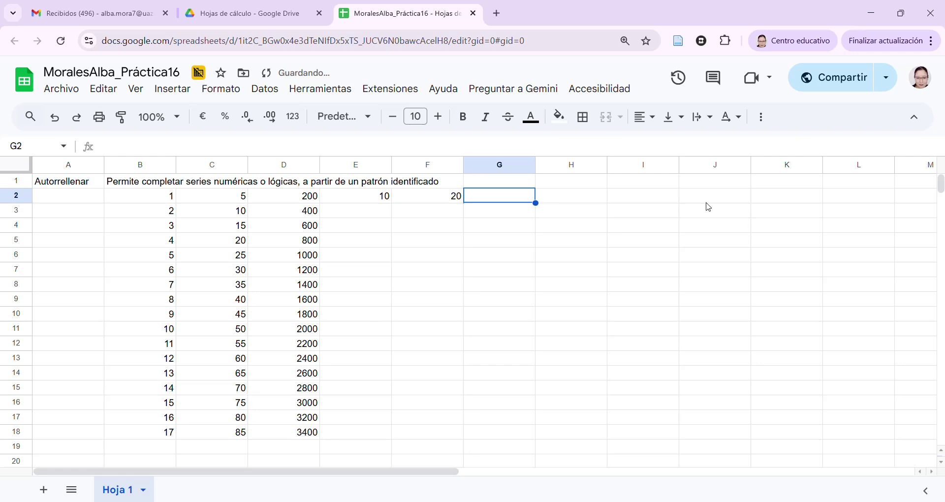
{"action": "left_click_drag", "start_coordinate": [374, 202], "coordinate": [429, 202]}
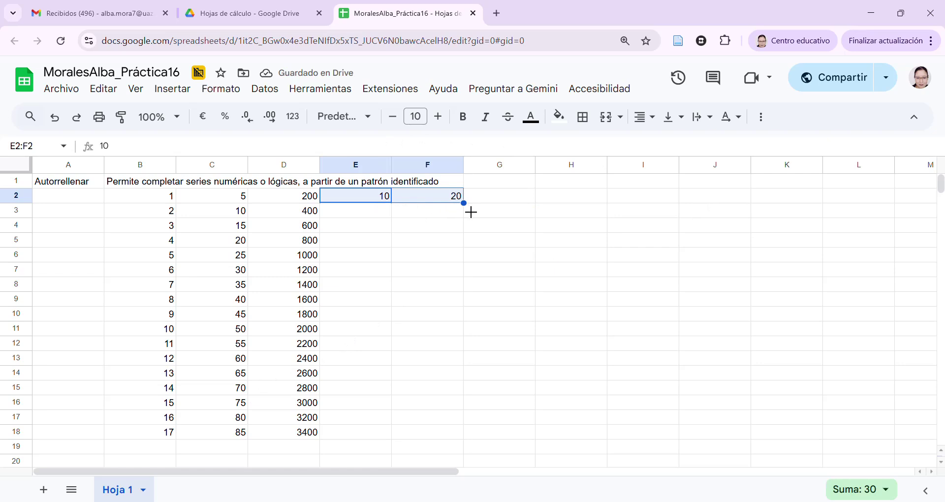
{"action": "left_click_drag", "start_coordinate": [468, 209], "coordinate": [846, 202]}
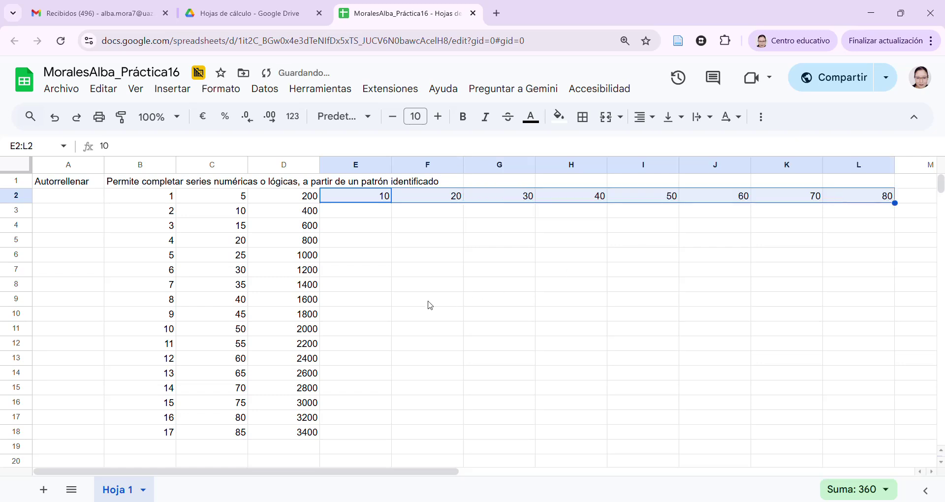
{"action": "left_click", "coordinate": [383, 217]}
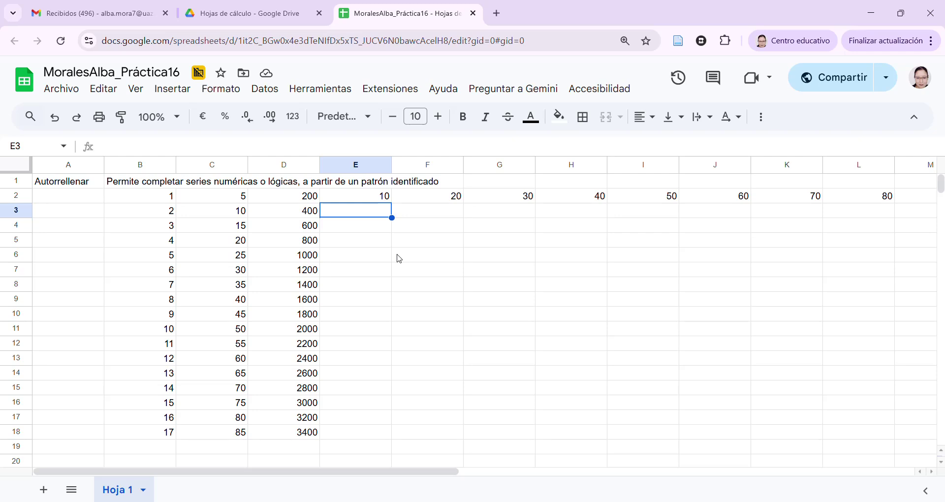
Enter 'lunes' in E3 and autofill the weekdays across E3:L3, ending with lunes again
{"action": "type", "text": "lunes"}
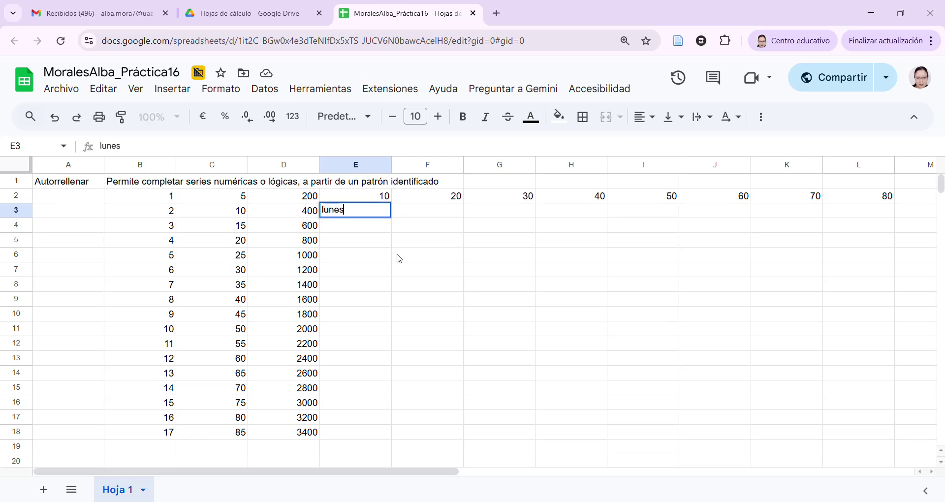
{"action": "key", "text": "Tab"}
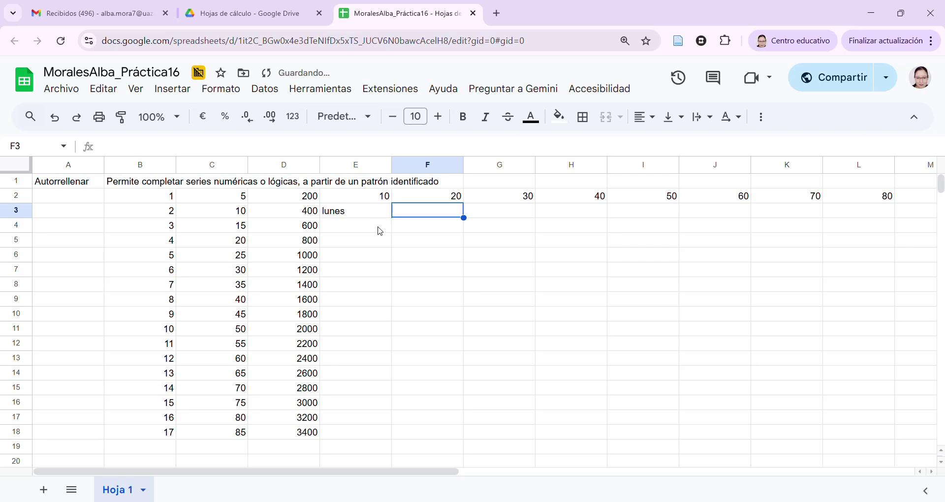
{"action": "left_click", "coordinate": [377, 217]}
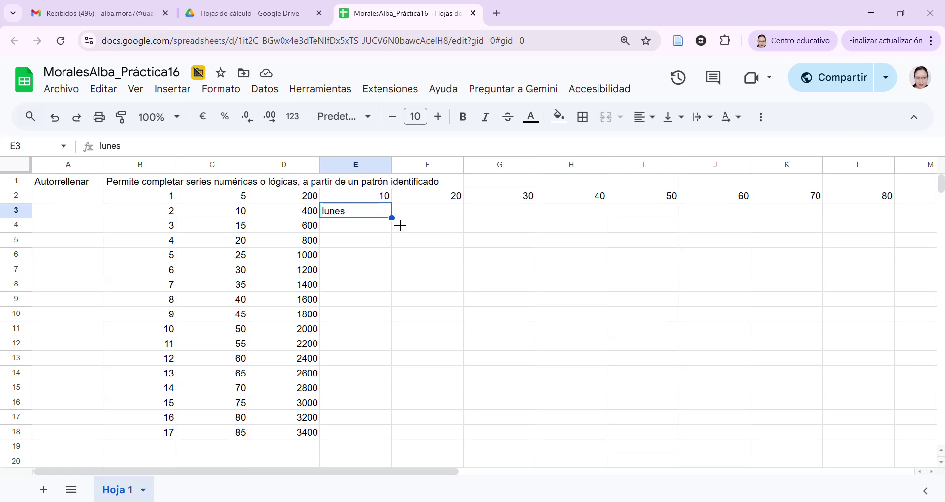
{"action": "left_click_drag", "start_coordinate": [400, 226], "coordinate": [857, 224]}
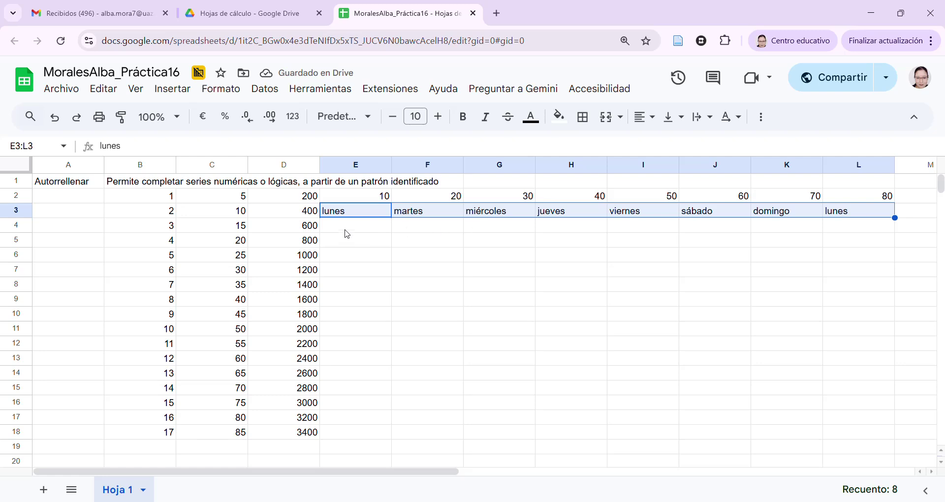
{"action": "left_click", "coordinate": [375, 229]}
Enter 'enero' in E4 and autofill the months down to E16, ending with enero again
{"action": "type", "text": "enero"}
{"action": "key", "text": "Return"}
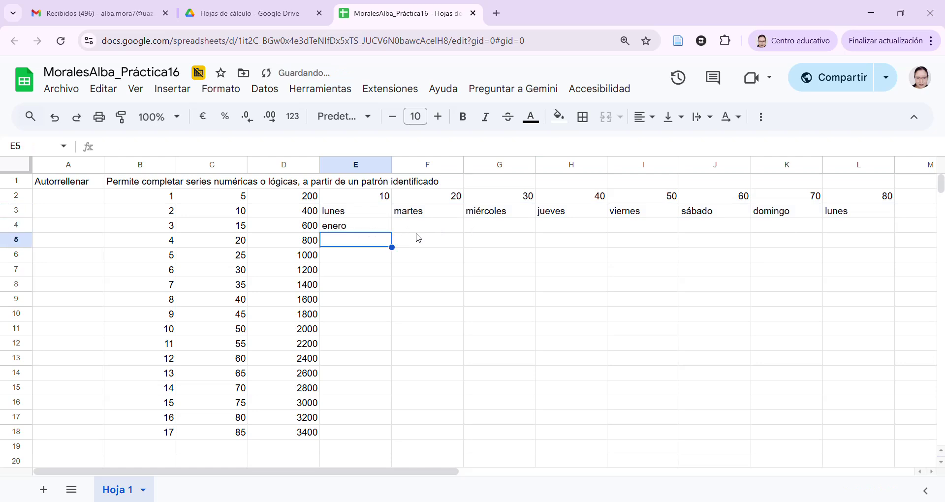
{"action": "left_click", "coordinate": [380, 229]}
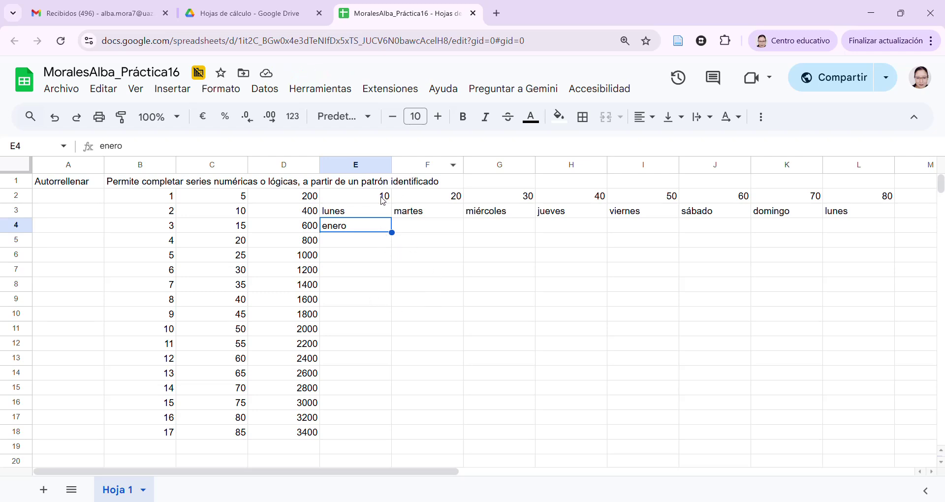
{"action": "left_click_drag", "start_coordinate": [393, 237], "coordinate": [403, 408]}
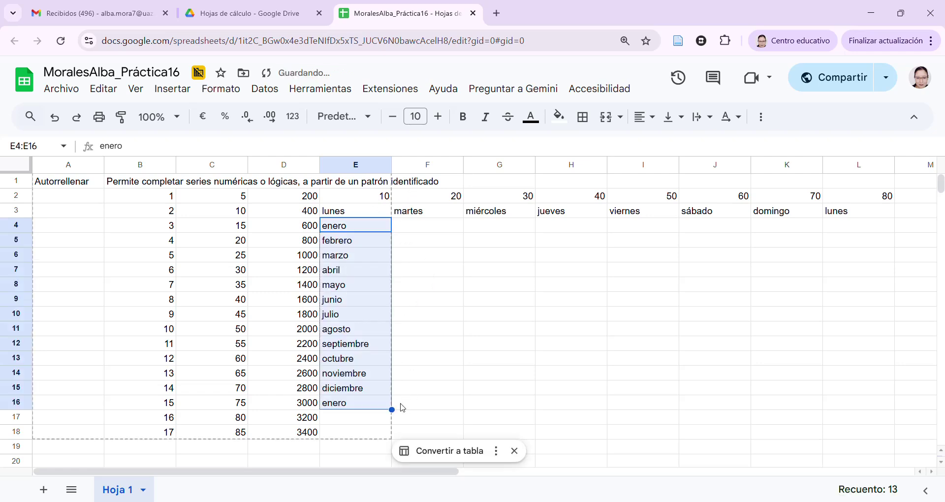
{"action": "left_click", "coordinate": [423, 291]}
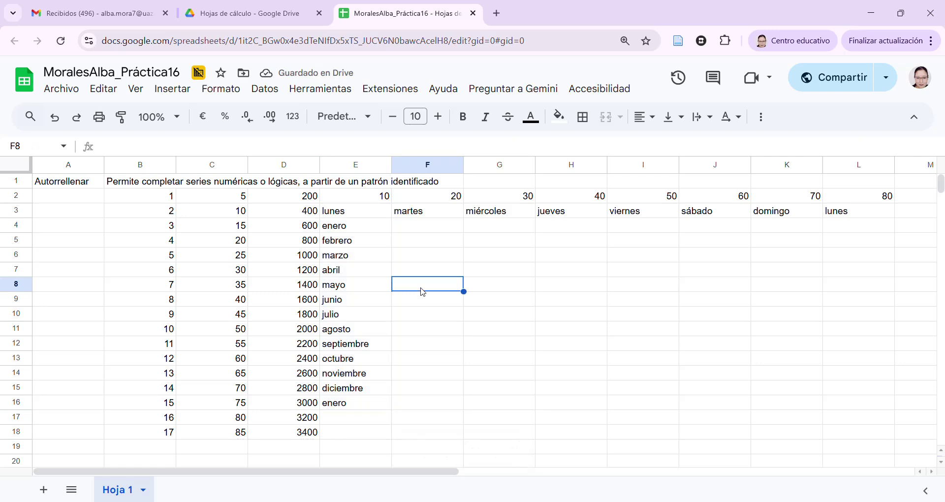
{"action": "key", "text": "Up"}
{"action": "key", "text": "Up"}
{"action": "key", "text": "Up"}
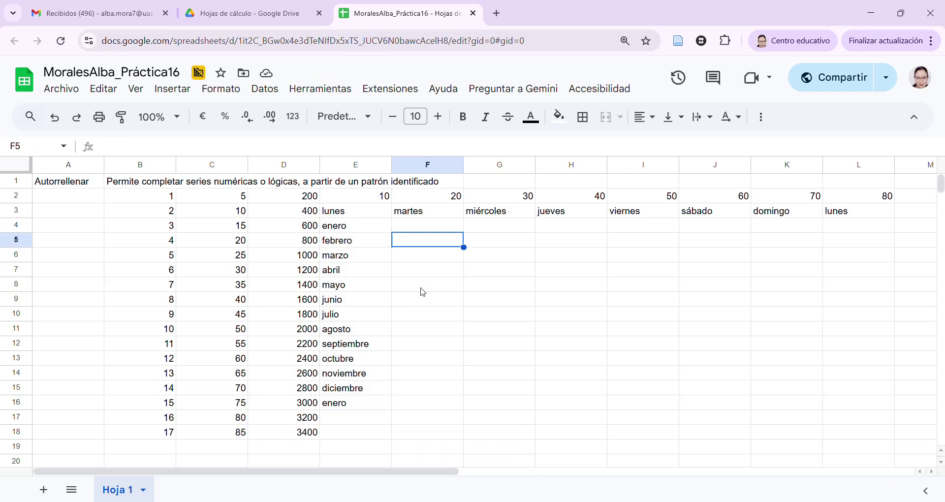
Enter 9:00 and 11:00 in F5:F6 and autofill two-hour steps down to 21:00 in F11
{"action": "type", "text": "9:00"}
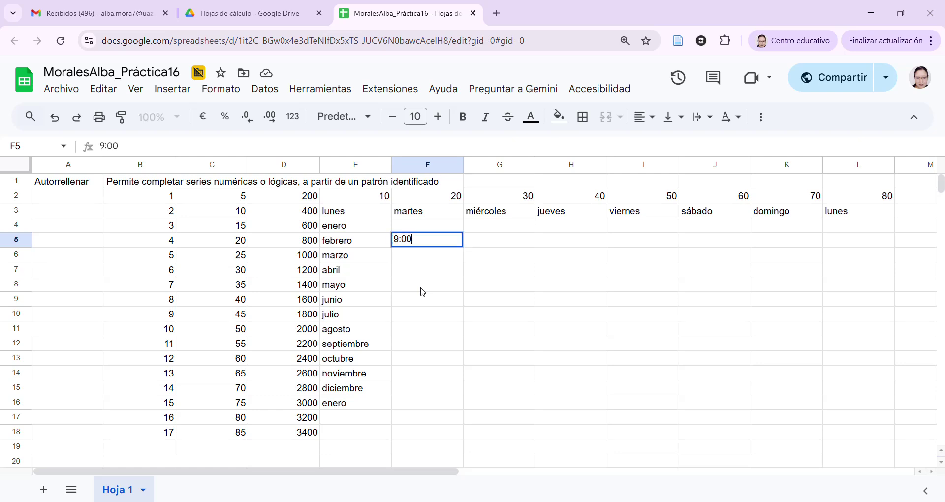
{"action": "key", "text": "Return"}
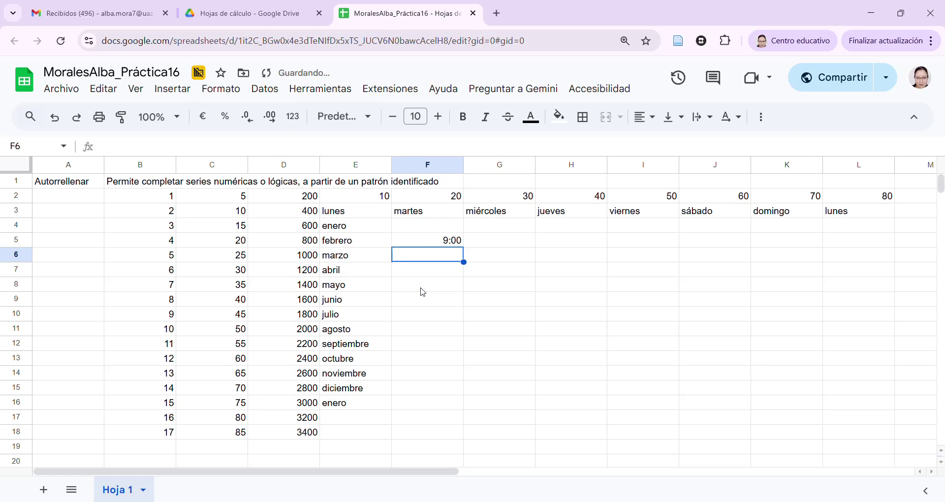
{"action": "type", "text": "11:00"}
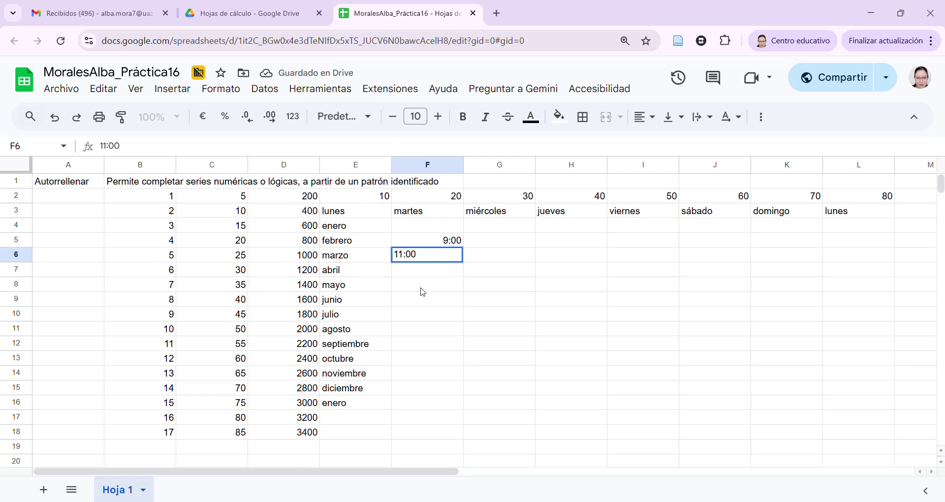
{"action": "key", "text": "Return"}
{"action": "left_click_drag", "start_coordinate": [440, 240], "coordinate": [446, 262]}
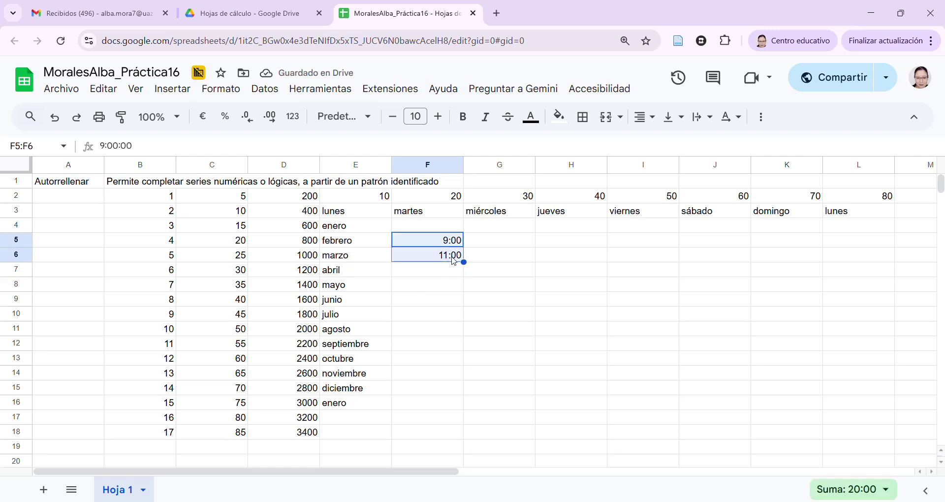
{"action": "left_click_drag", "start_coordinate": [472, 268], "coordinate": [476, 335]}
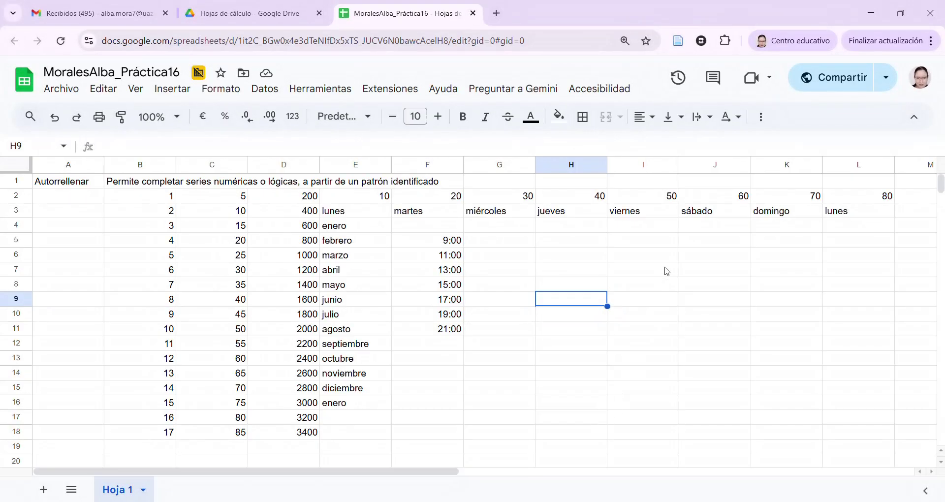
{"action": "scroll", "coordinate": [105, 370], "scroll_direction": "down", "scroll_amount": 2}
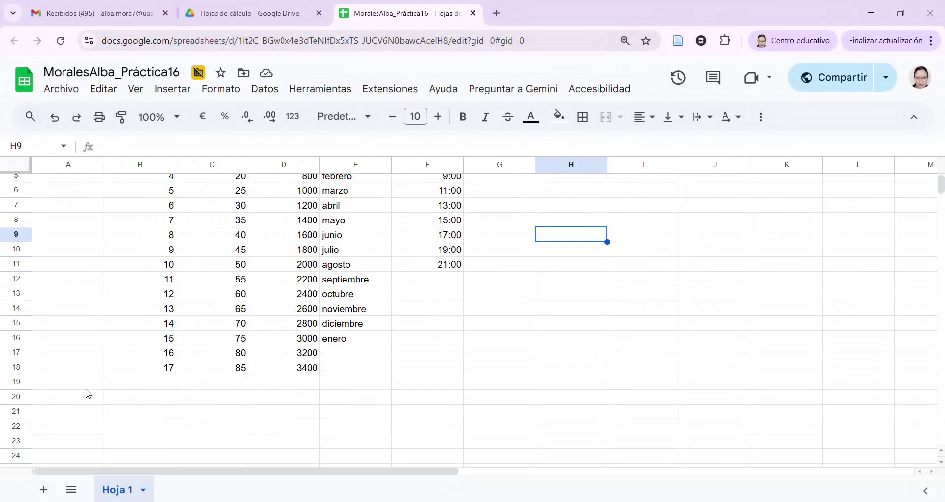
Label A20 'Funciones' with the note 'Fórmulas preestablecidas, sintaxis a seguir' in B20
{"action": "left_click", "coordinate": [84, 398]}
{"action": "type", "text": "Funciones"}
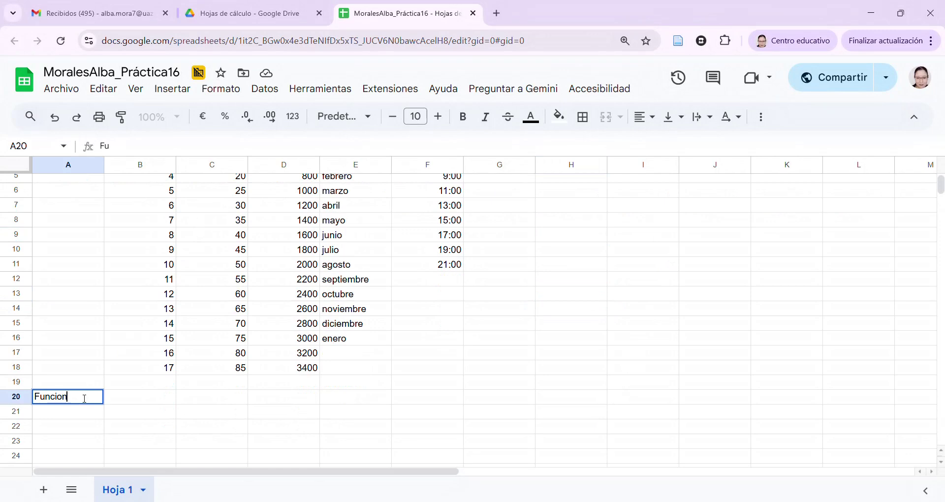
{"action": "key", "text": "Tab"}
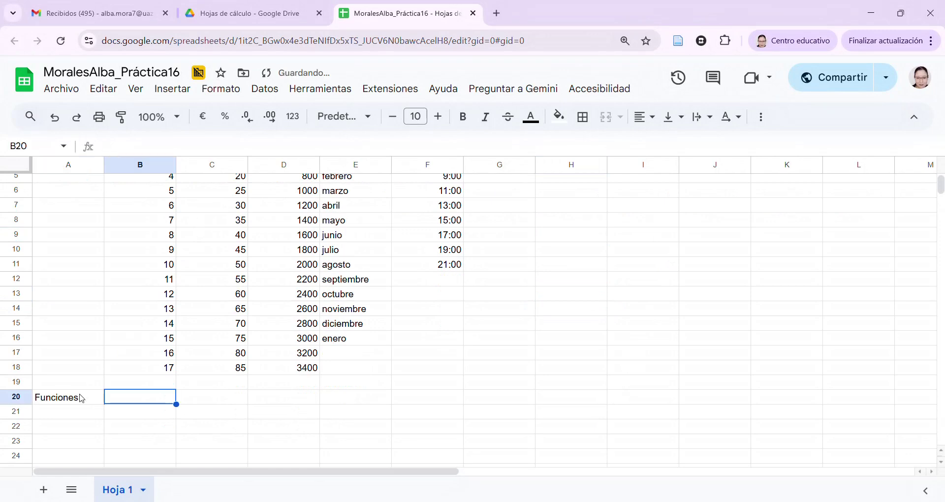
{"action": "type", "text": "Fó"}
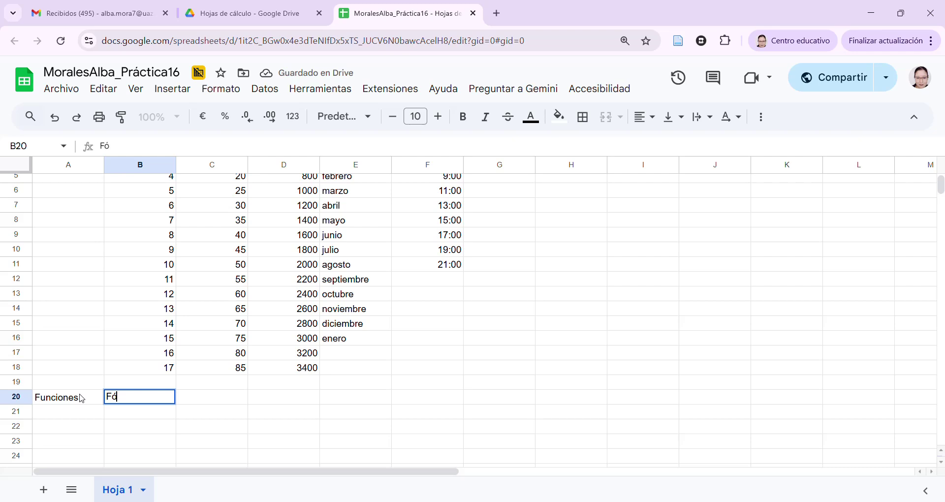
{"action": "type", "text": "rmulas preestable"}
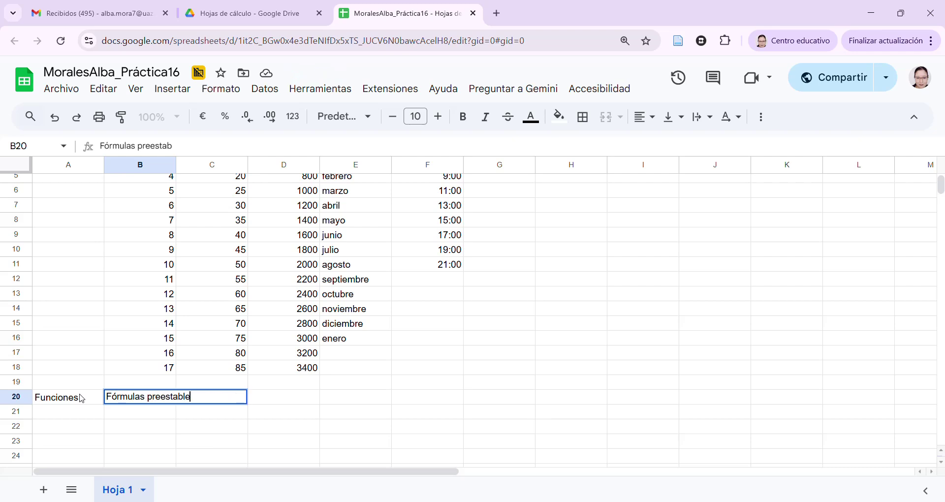
{"action": "type", "text": "cidas, sintaxis a seguir"}
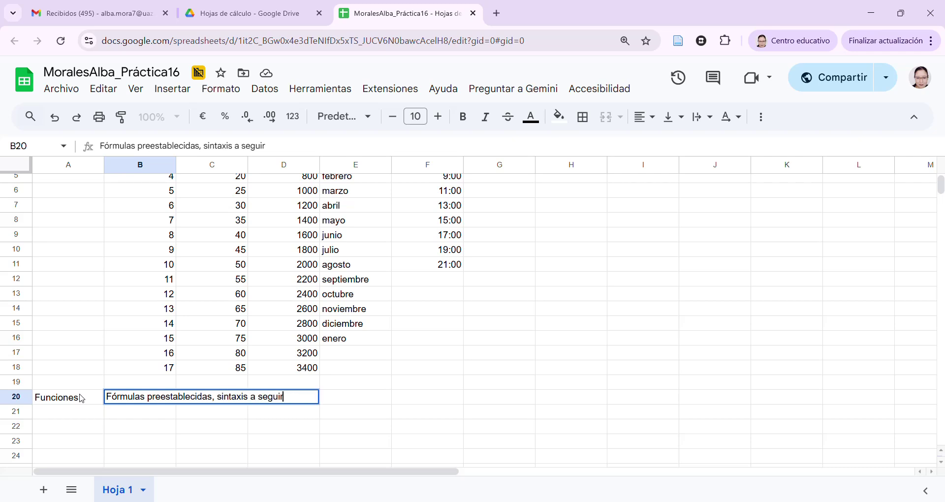
{"action": "key", "text": "Return"}
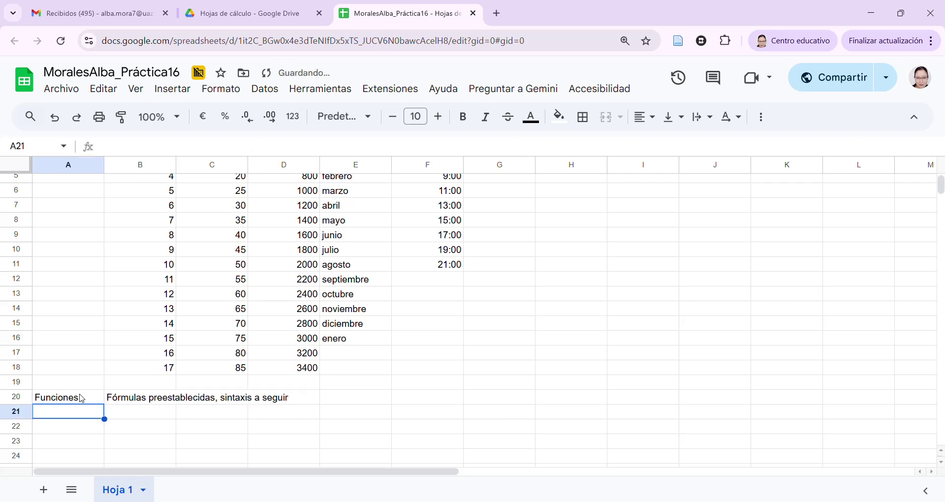
Enter the numbers 10, 56 and 89 in B21:B23
{"action": "key", "text": "Tab"}
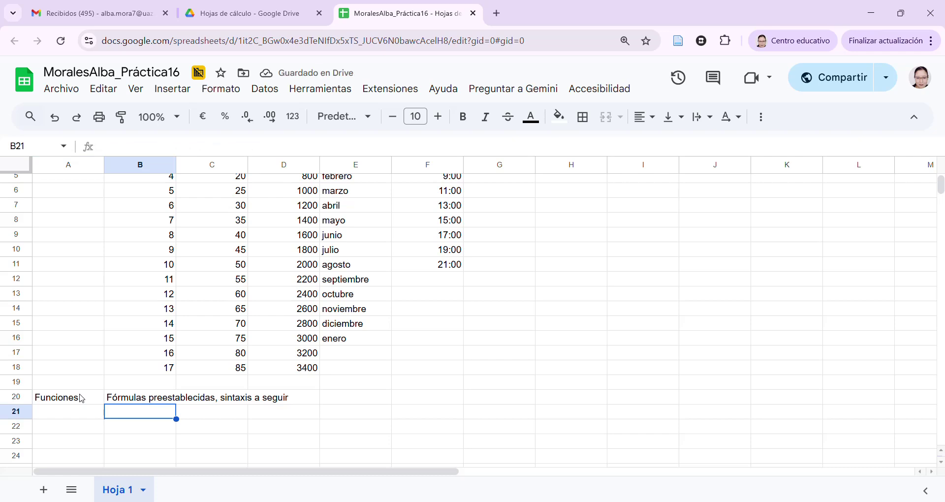
{"action": "type", "text": "10"}
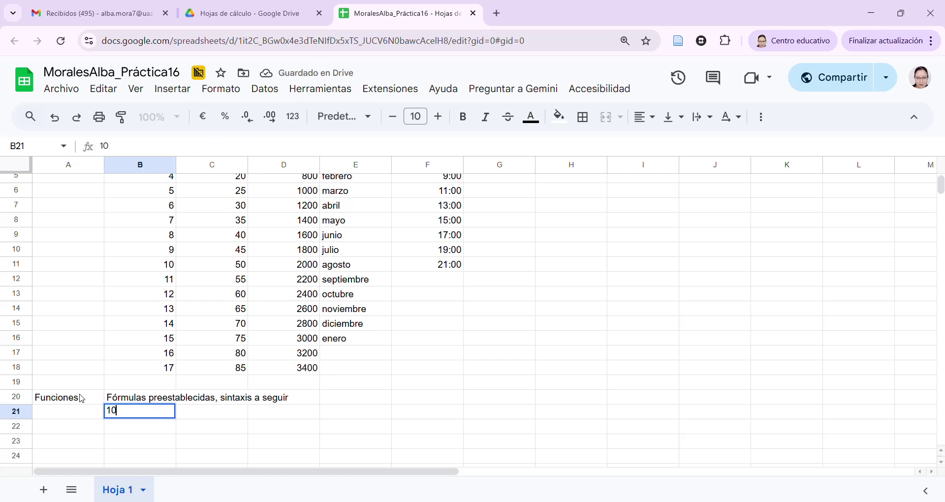
{"action": "key", "text": "Tab"}
{"action": "key", "text": "Return"}
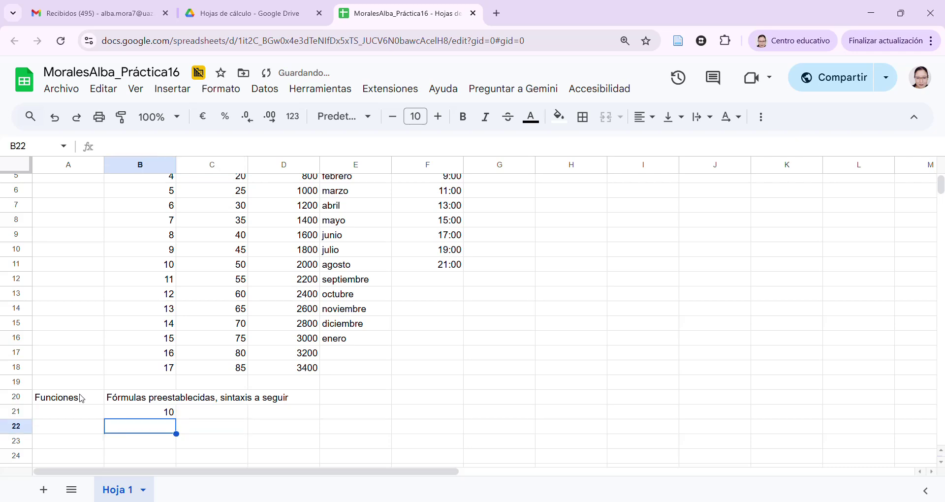
{"action": "type", "text": "56"}
{"action": "key", "text": "Return"}
{"action": "type", "text": "89"}
{"action": "key", "text": "Return"}
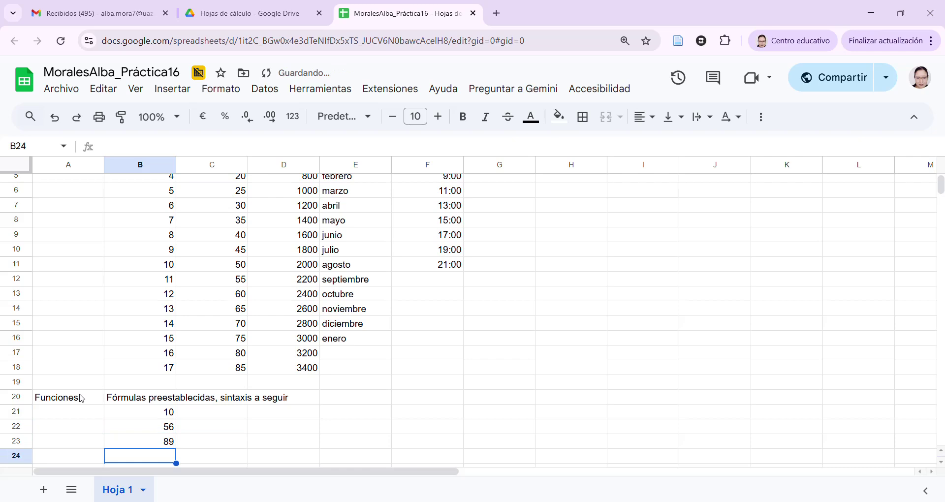
{"action": "scroll", "coordinate": [78, 396], "scroll_direction": "down", "scroll_amount": 2}
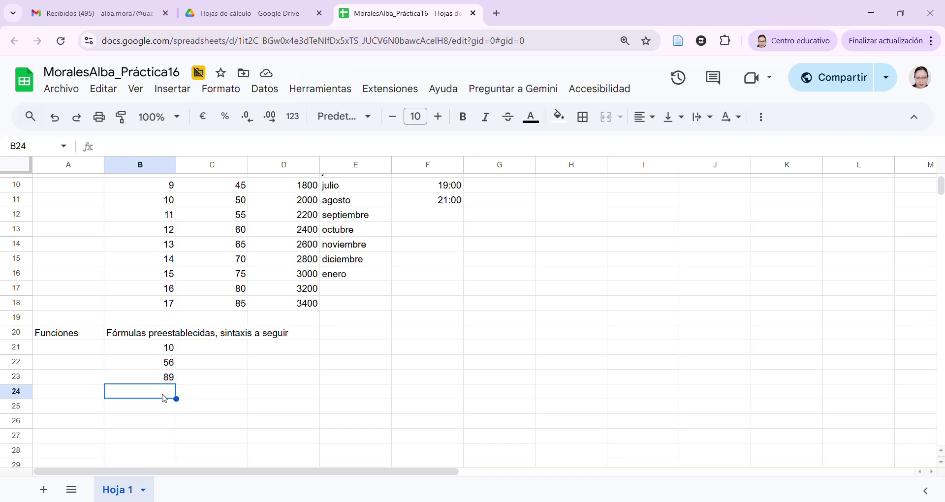
Enter =B21+B22+B23 in B24 to total 155, then review the formula
{"action": "type", "text": "="}
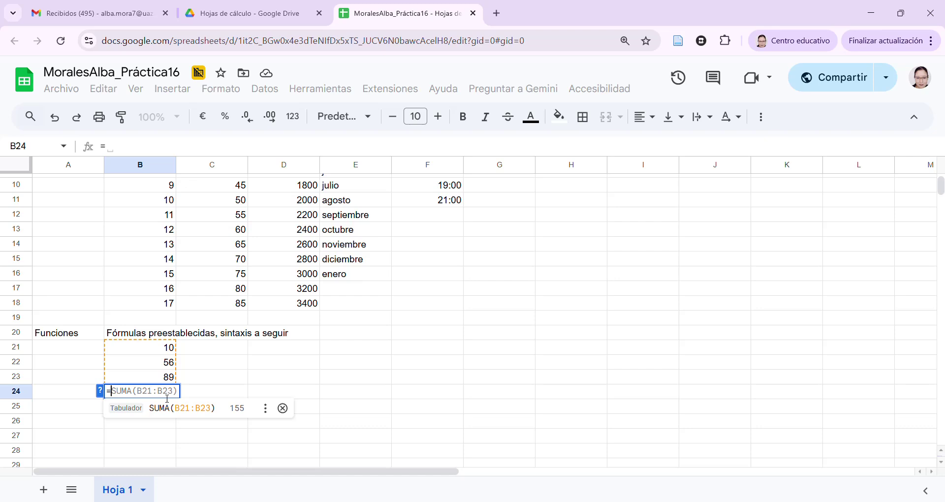
{"action": "type", "text": "b"}
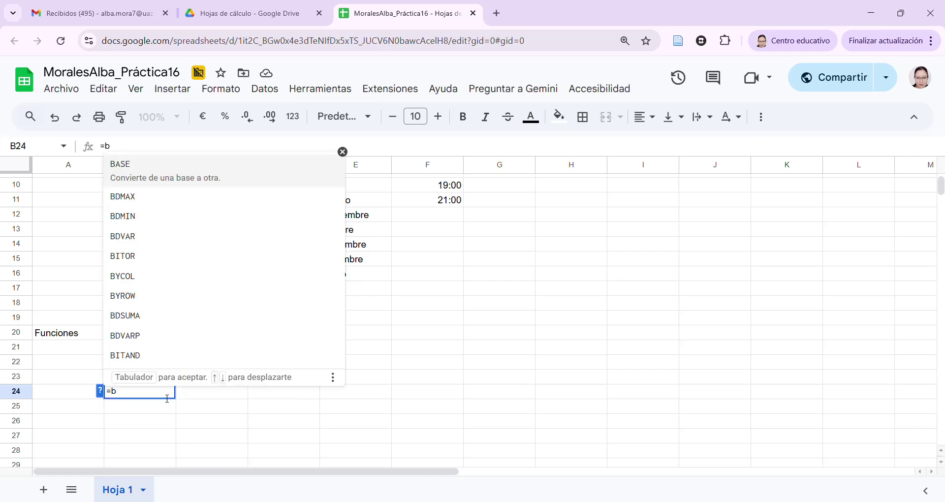
{"action": "type", "text": "21"}
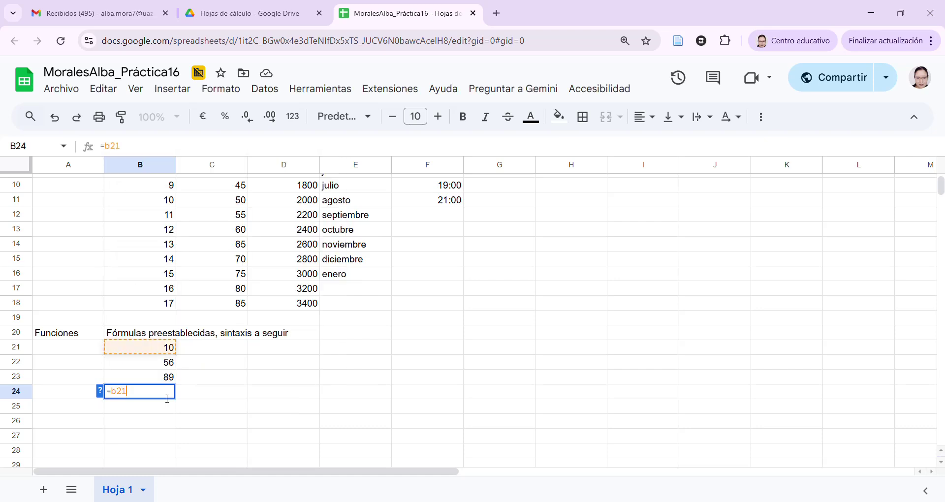
{"action": "type", "text": "+"}
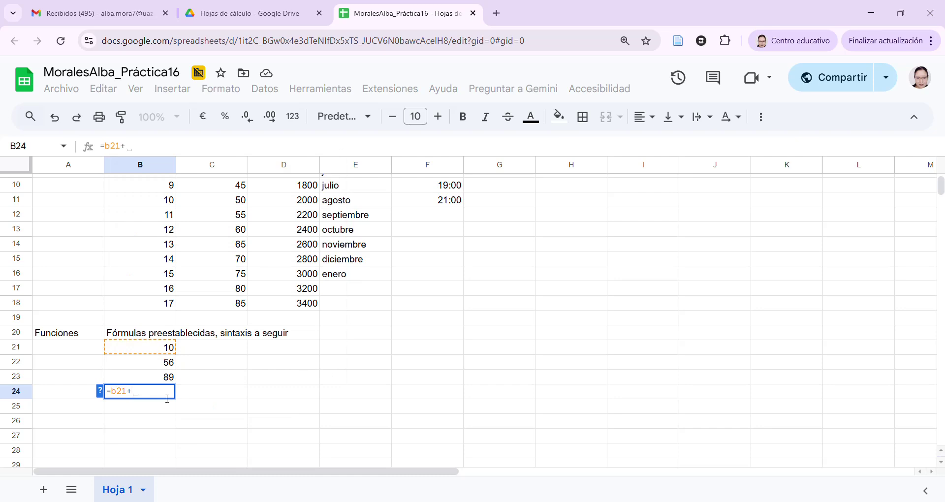
{"action": "type", "text": "b22"}
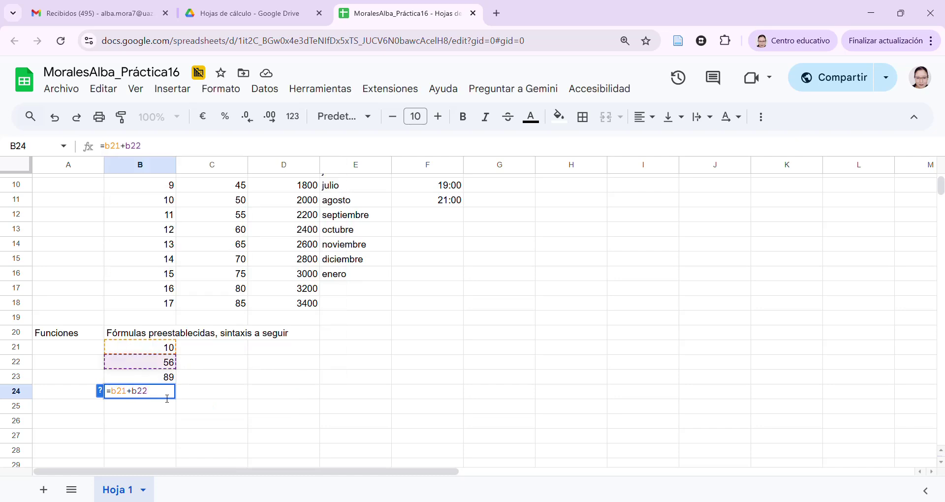
{"action": "type", "text": "+"}
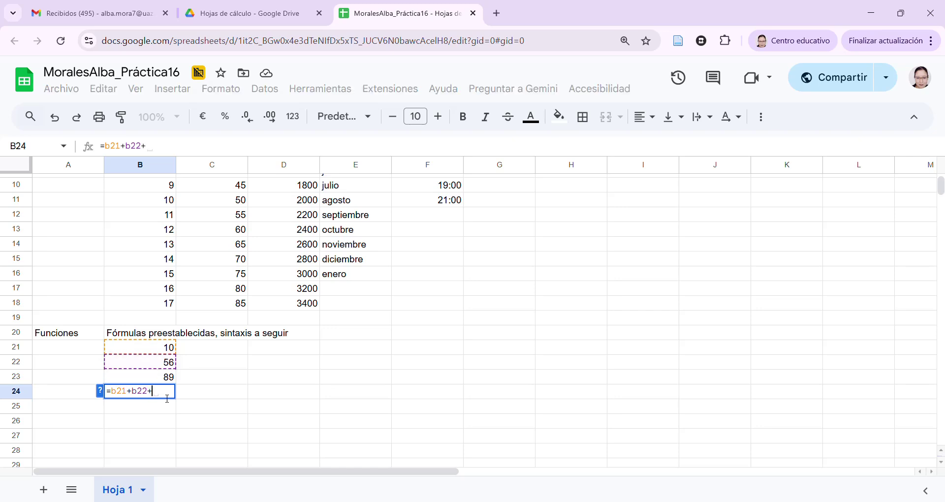
{"action": "type", "text": "b23"}
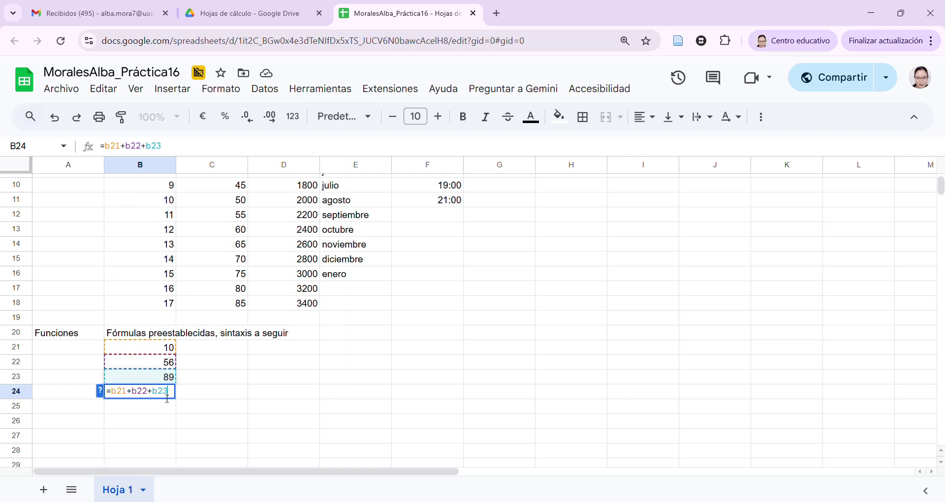
{"action": "key", "text": "Return"}
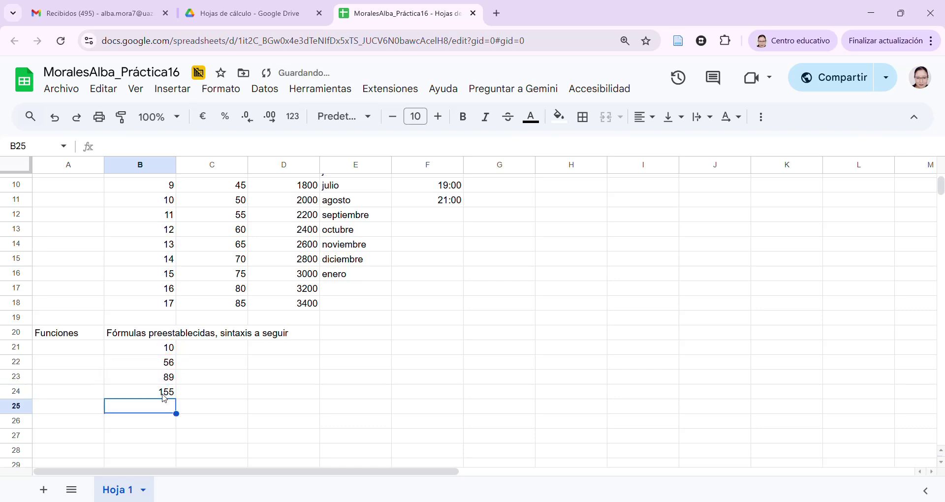
{"action": "left_click", "coordinate": [163, 394]}
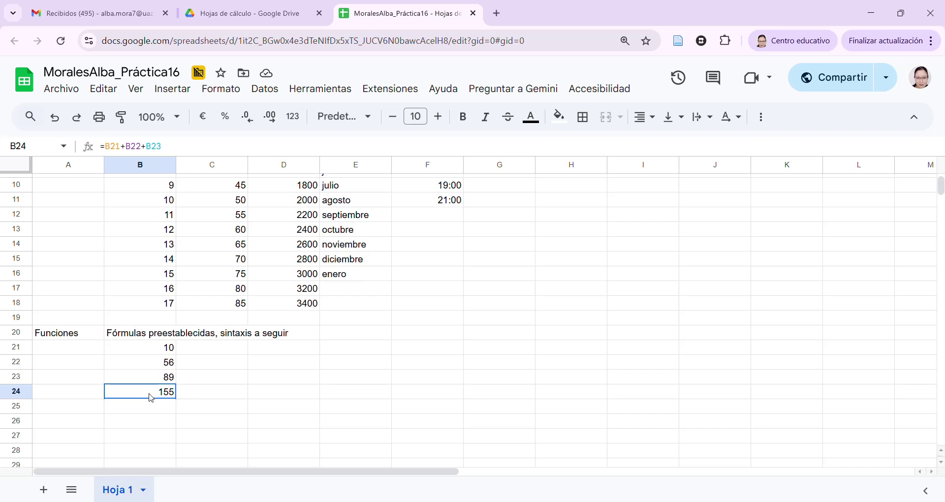
{"action": "left_click_drag", "start_coordinate": [161, 146], "coordinate": [87, 163]}
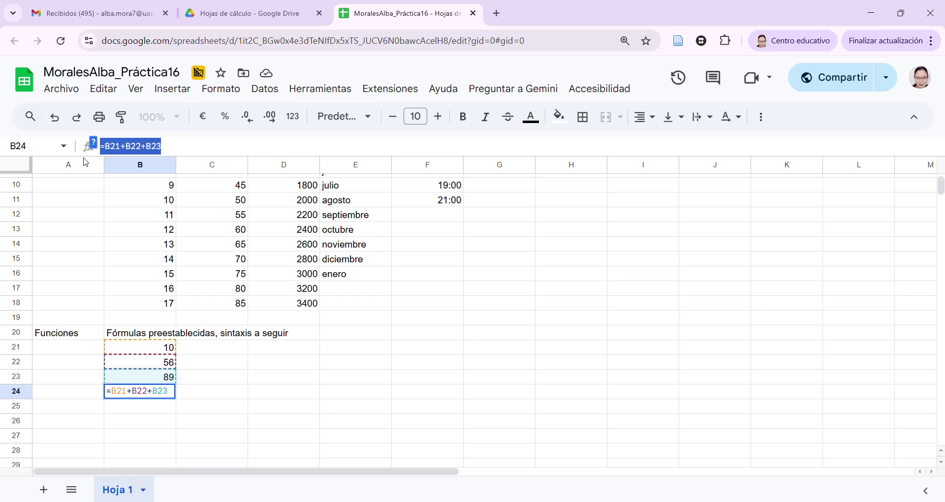
{"action": "left_click", "coordinate": [202, 398]}
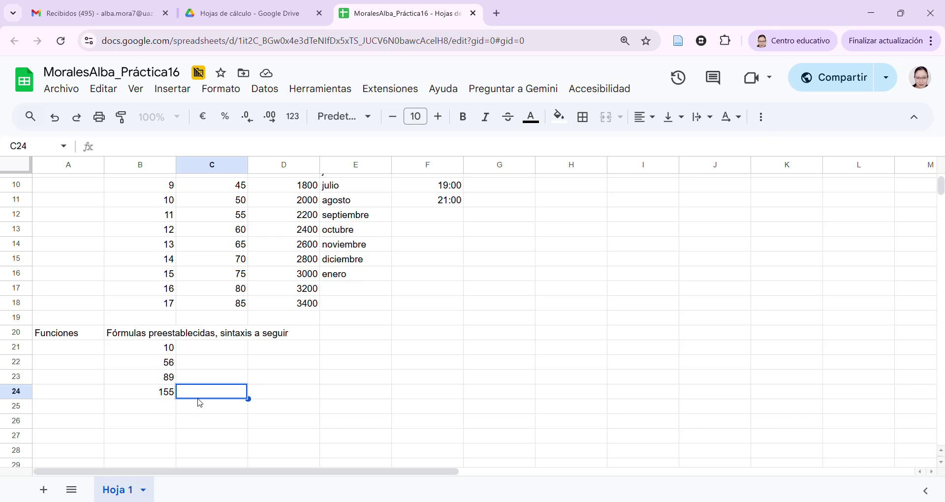
Label C24 'suma' and enter =SUMA(B21:B23) in D24, returning 155
{"action": "type", "text": "suma"}
{"action": "key", "text": "Tab"}
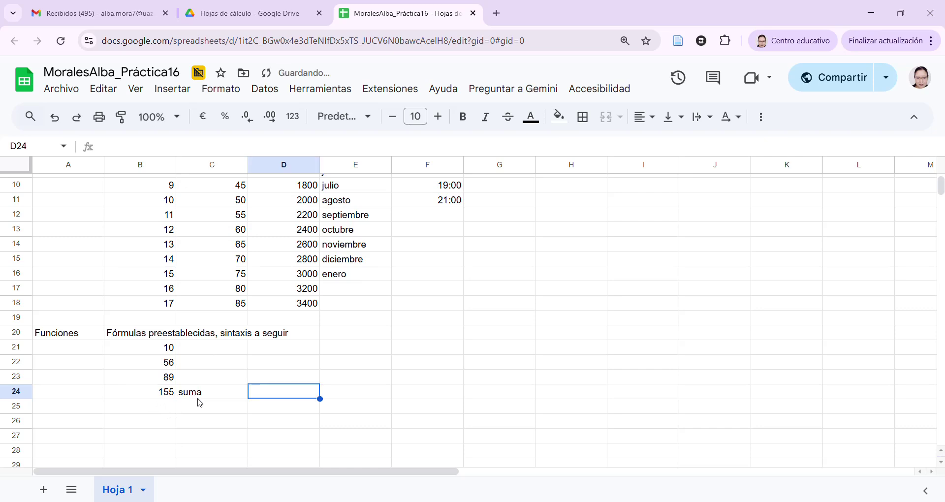
{"action": "type", "text": "="}
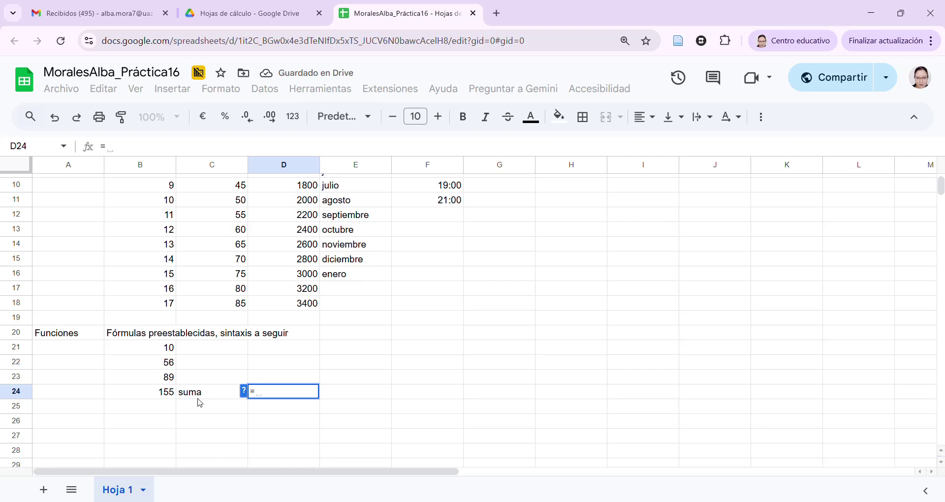
{"action": "type", "text": "SUMA"}
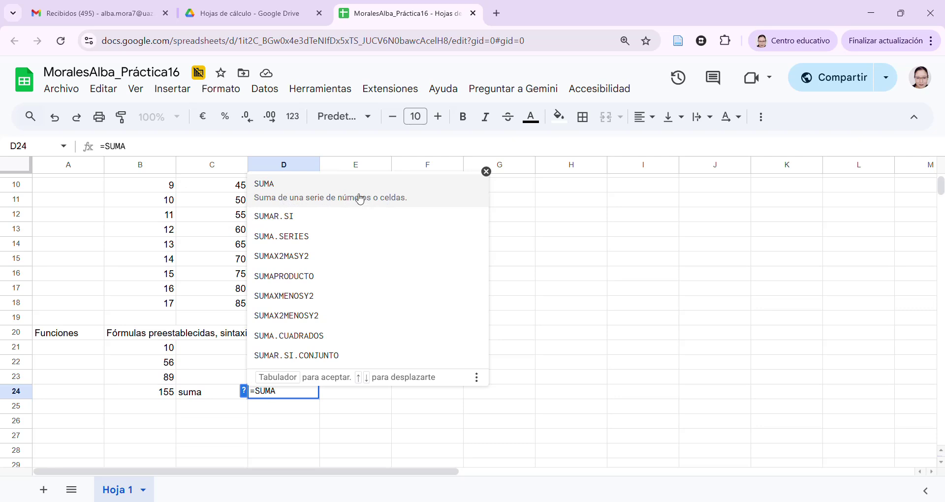
{"action": "left_click", "coordinate": [359, 198]}
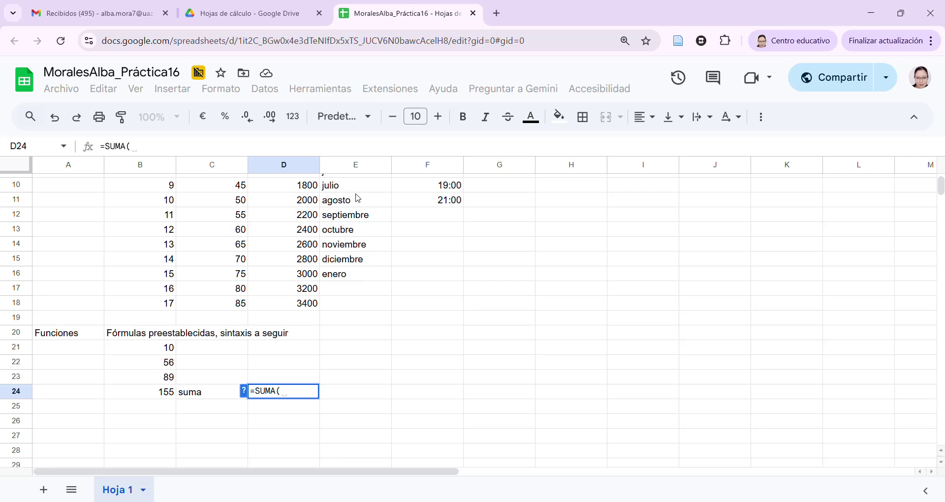
{"action": "type", "text": "B21"}
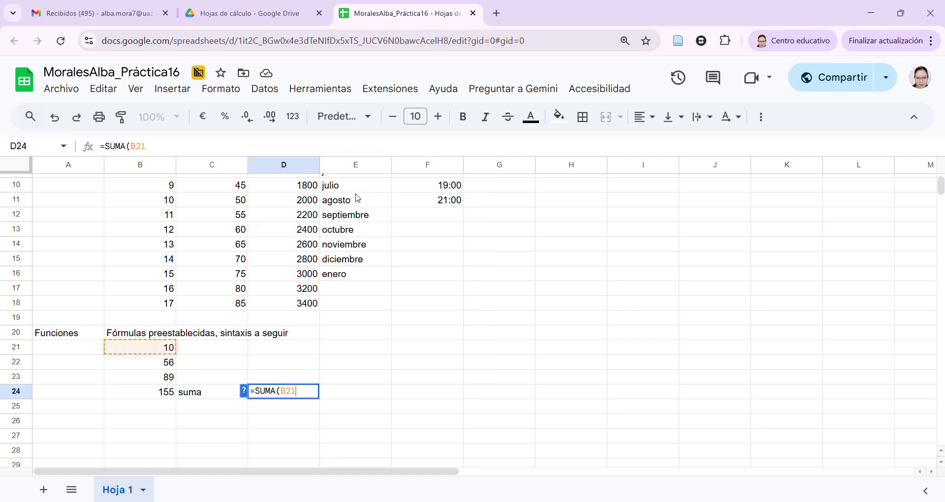
{"action": "type", "text": ":"}
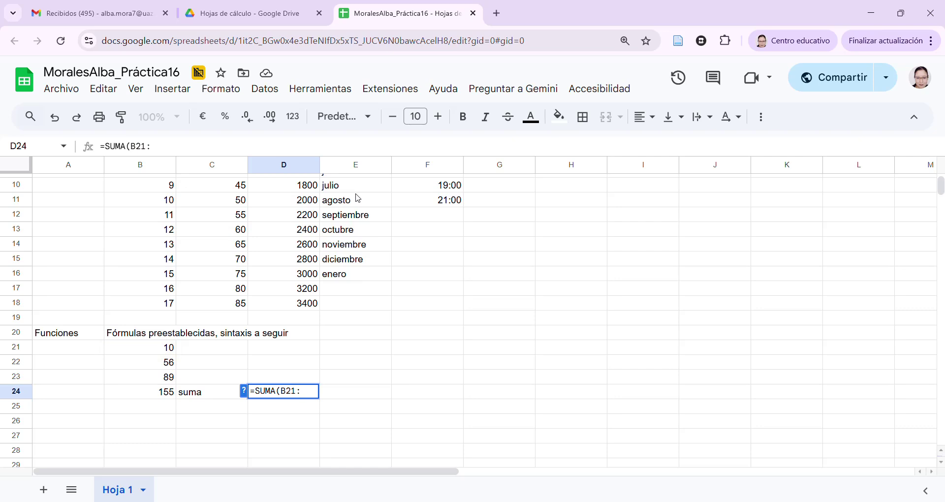
{"action": "type", "text": "B23"}
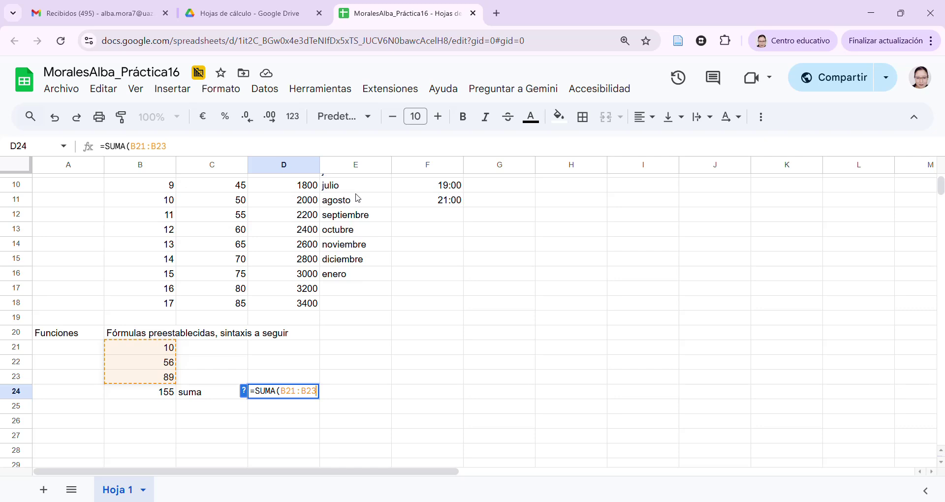
{"action": "type", "text": ")"}
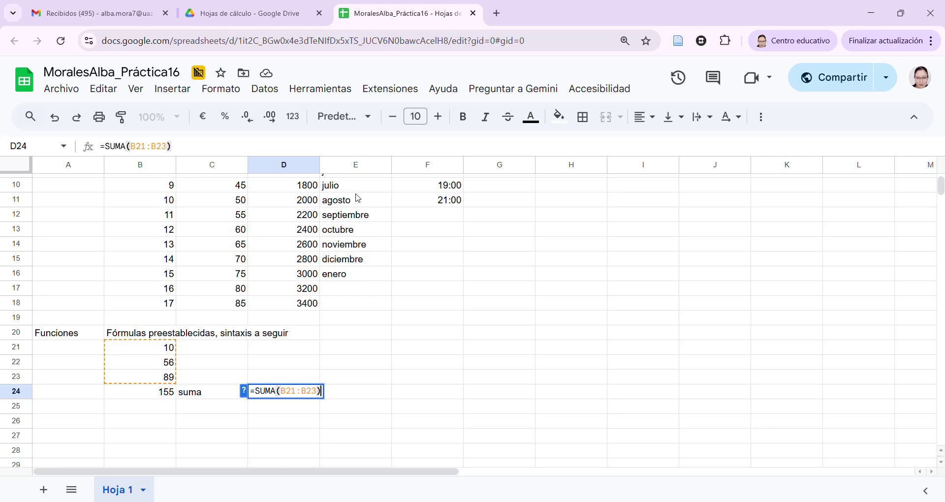
{"action": "key", "text": "Return"}
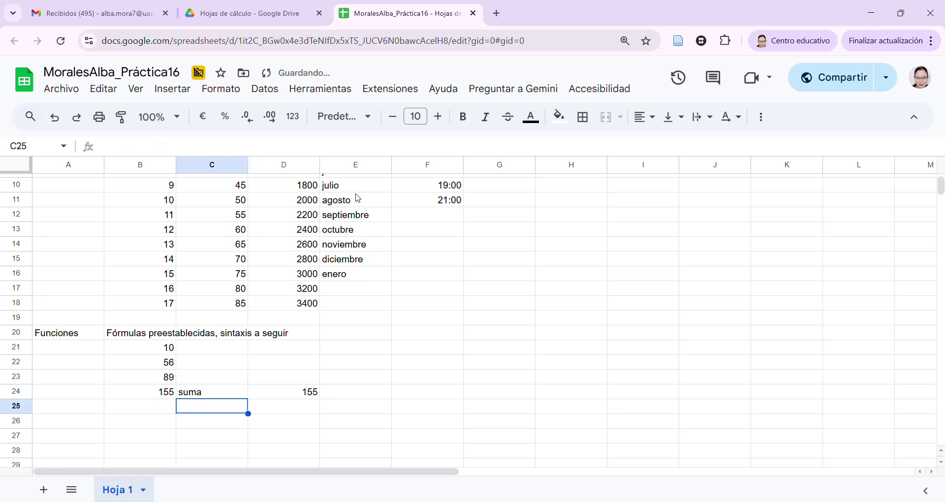
{"action": "left_click", "coordinate": [166, 392]}
{"action": "left_click", "coordinate": [296, 393]}
{"action": "left_click", "coordinate": [158, 392]}
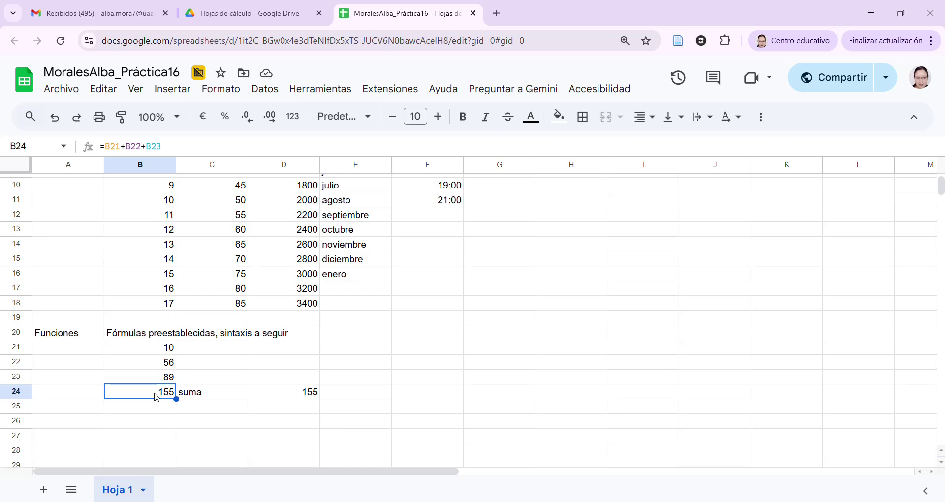
{"action": "left_click_drag", "start_coordinate": [173, 146], "coordinate": [107, 151]}
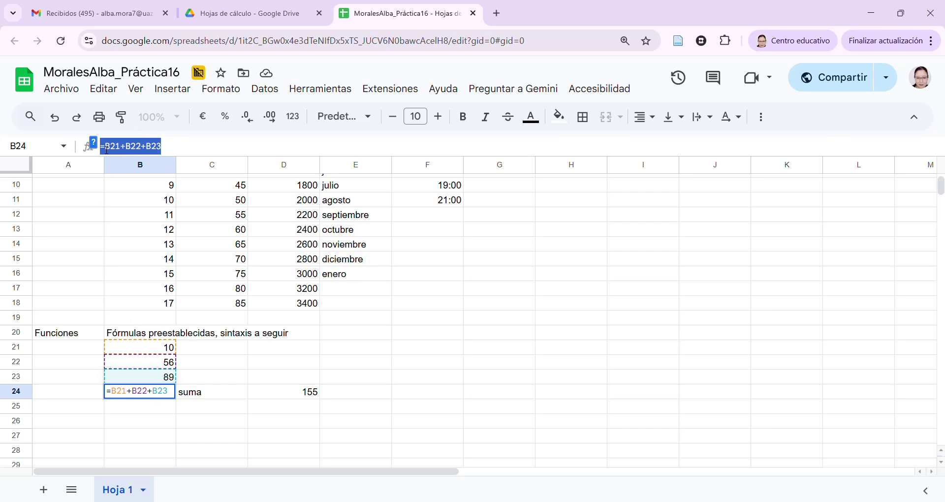
{"action": "double_click", "coordinate": [312, 397]}
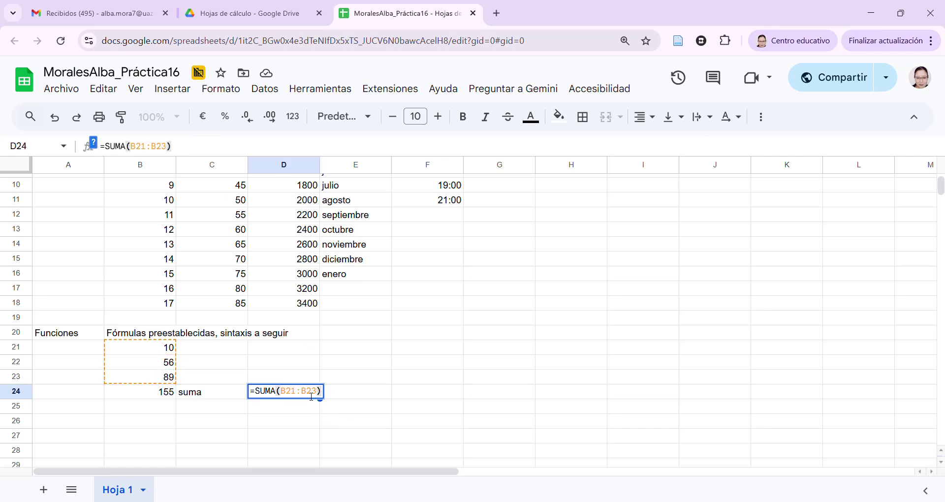
{"action": "left_click", "coordinate": [286, 395]}
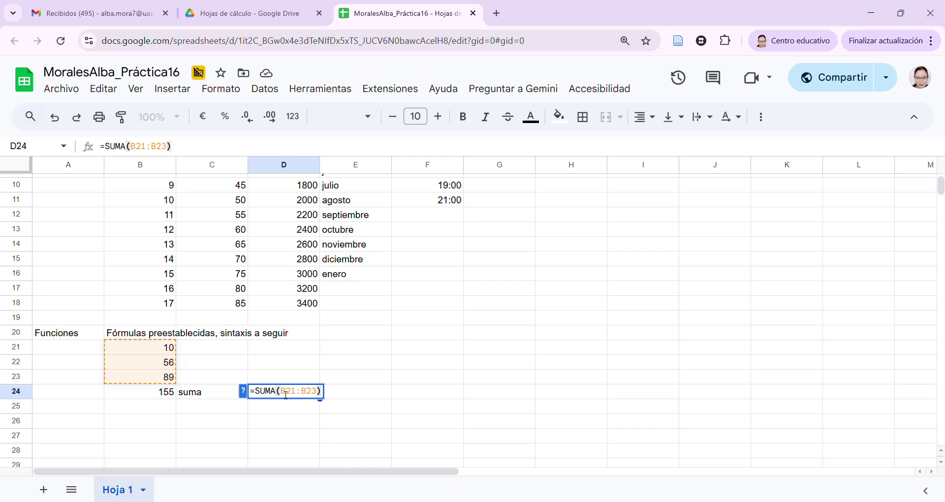
{"action": "left_click", "coordinate": [381, 395]}
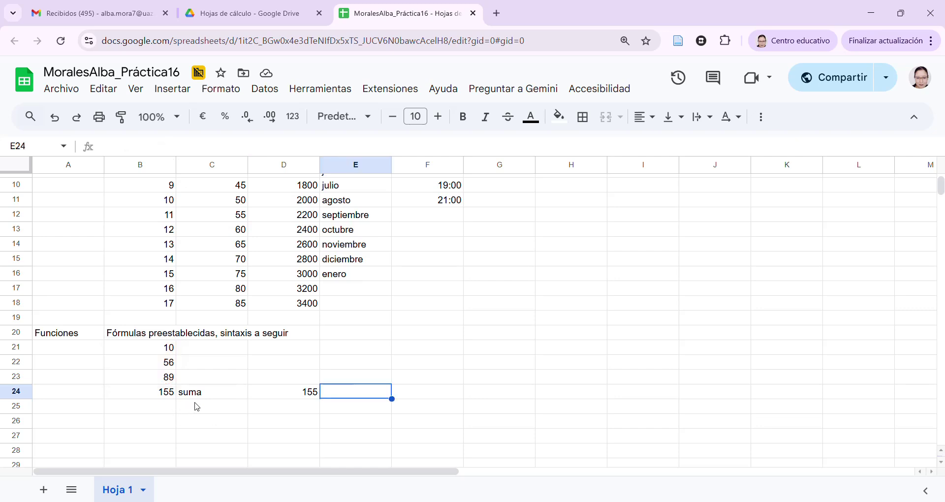
Label C25 'promedio' and enter =(B21+B22+B23)/3 in B25, giving 51,66666667
{"action": "left_click", "coordinate": [217, 406]}
{"action": "type", "text": "PROME"}
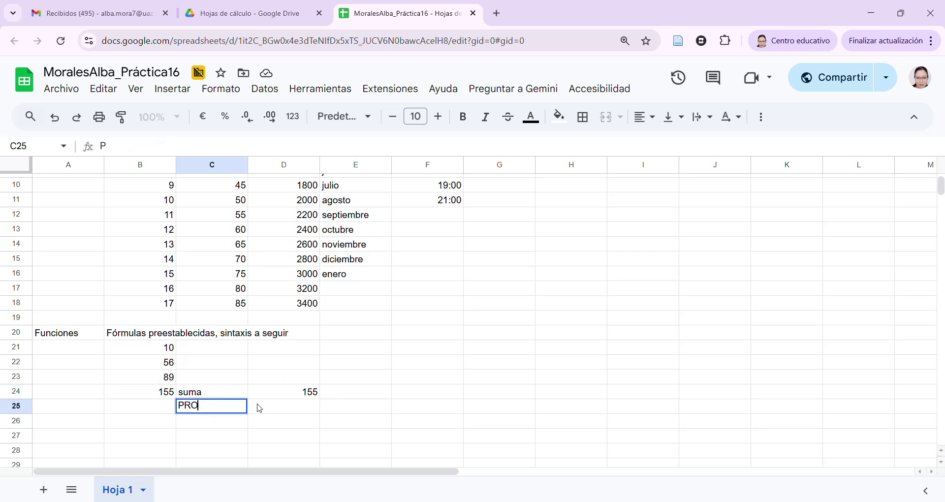
{"action": "key", "text": "BackSpace"}
{"action": "key", "text": "BackSpace"}
{"action": "key", "text": "BackSpace"}
{"action": "key", "text": "BackSpace"}
{"action": "key", "text": "BackSpace"}
{"action": "type", "text": "promedio"}
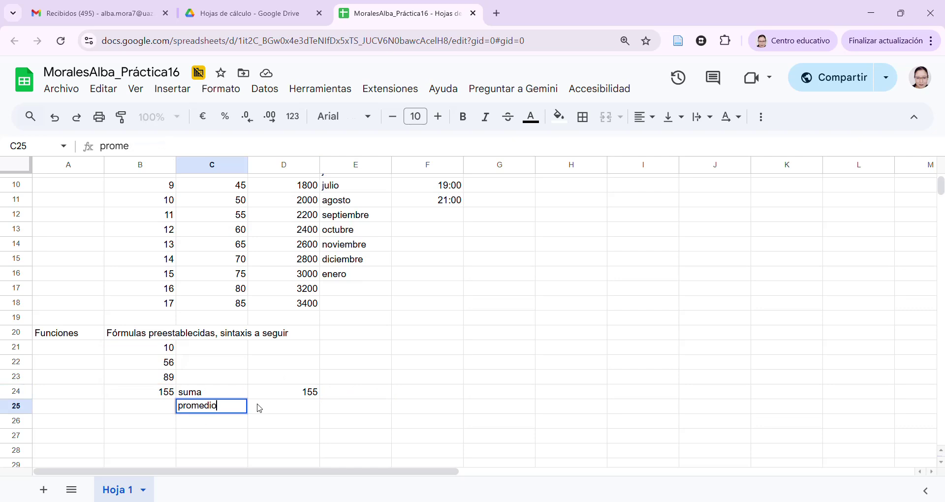
{"action": "left_click", "coordinate": [259, 408]}
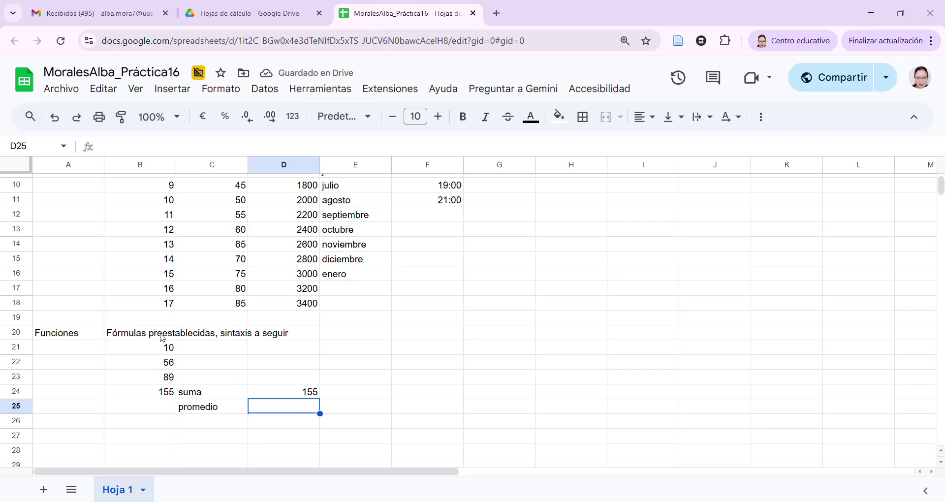
{"action": "left_click", "coordinate": [159, 410]}
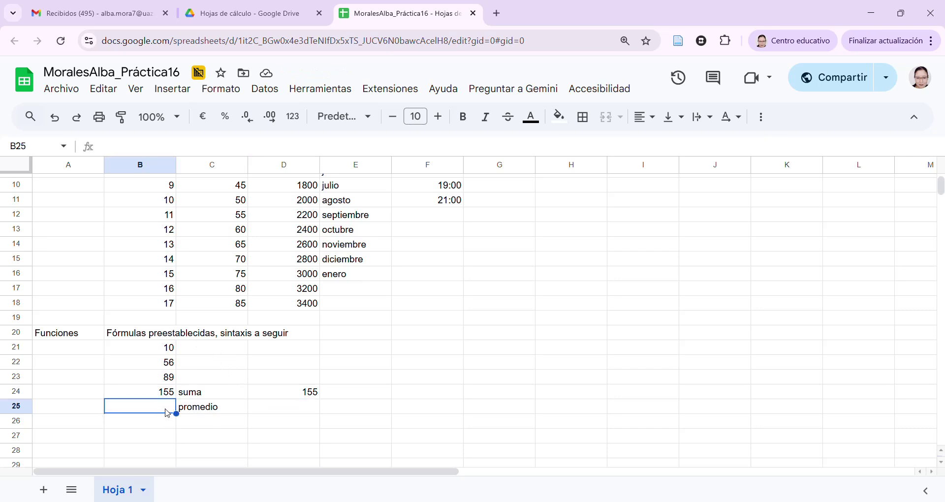
{"action": "type", "text": "="}
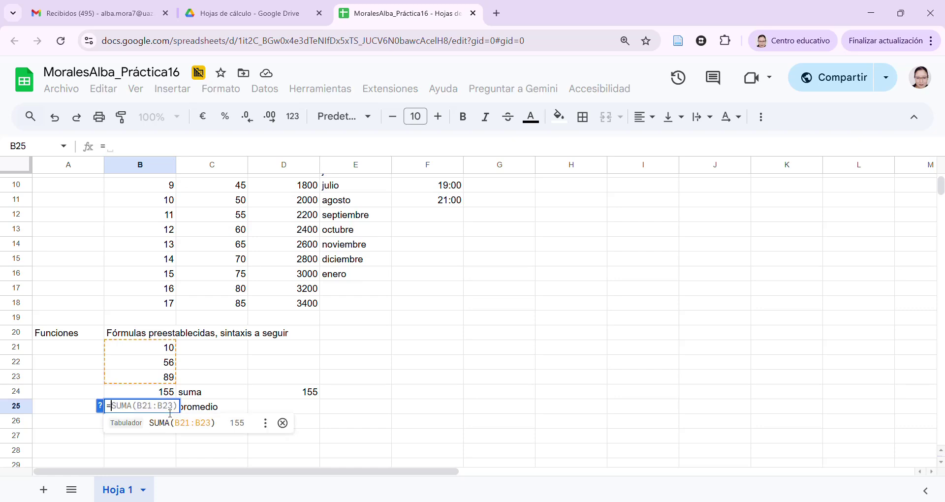
{"action": "type", "text": "("}
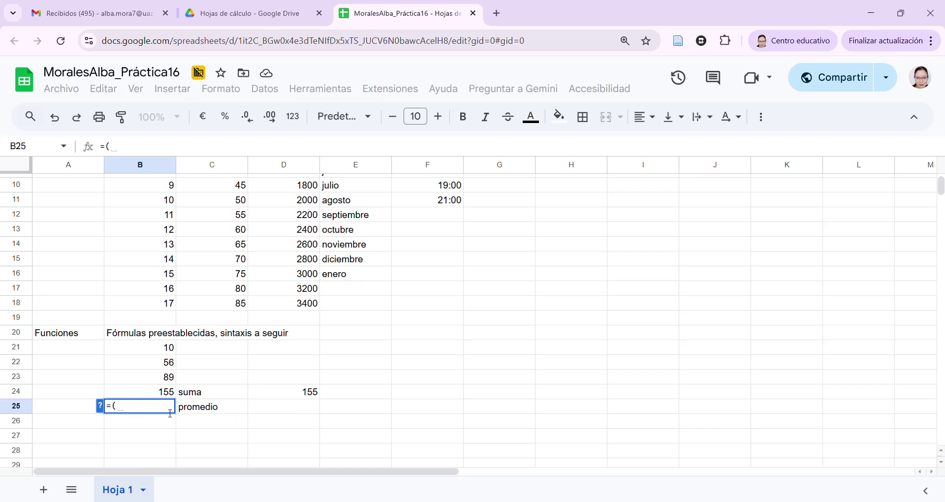
{"action": "type", "text": "b21+b22"}
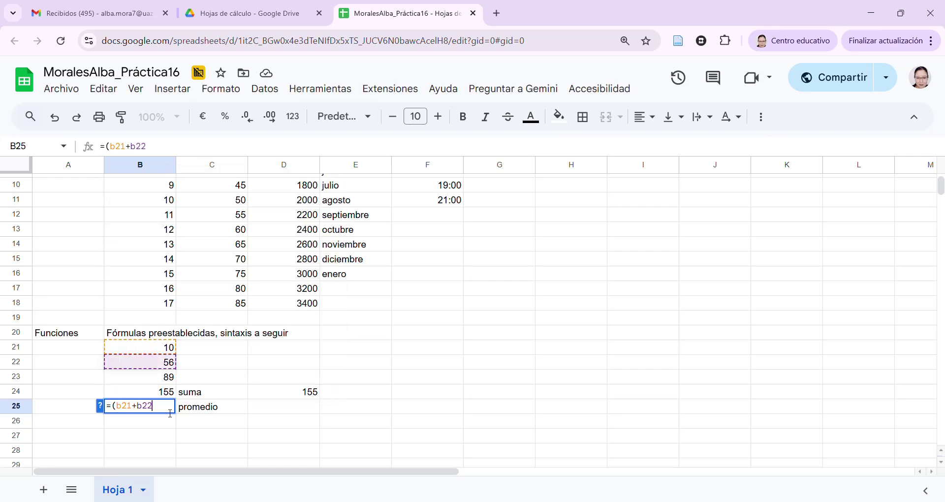
{"action": "type", "text": "+b23"}
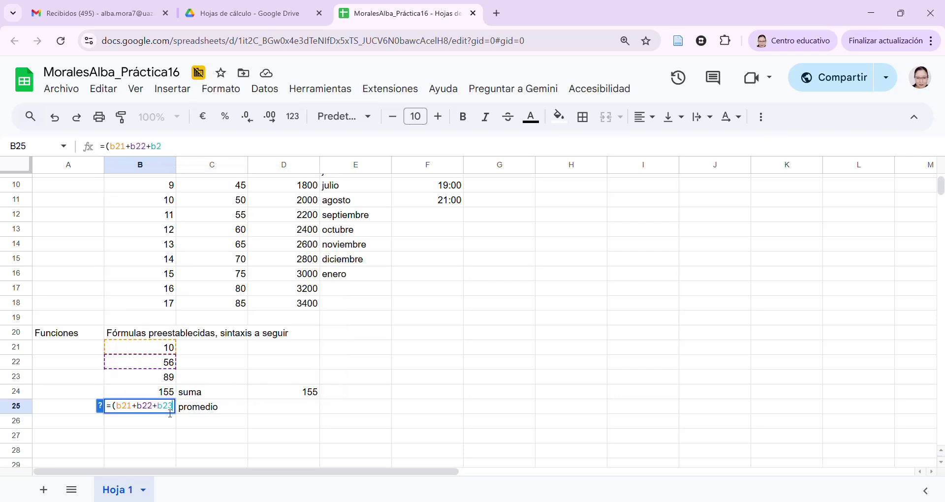
{"action": "type", "text": ")/"}
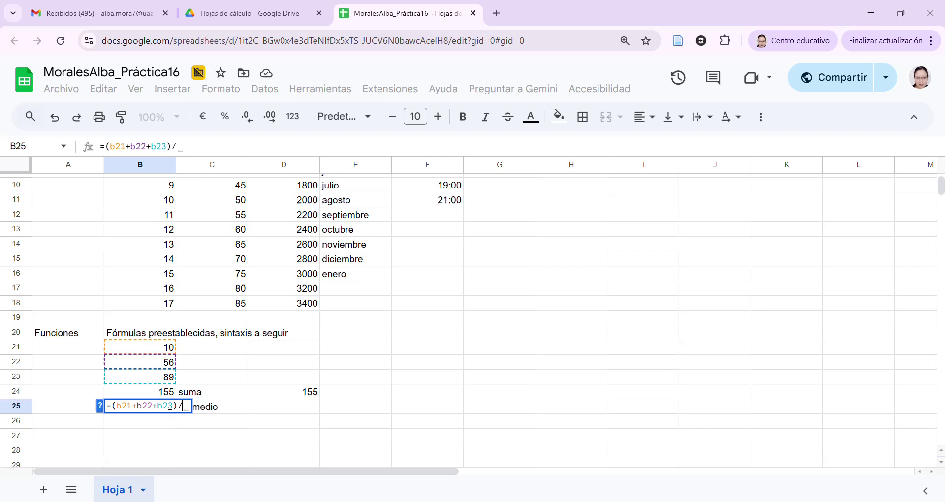
{"action": "type", "text": "3"}
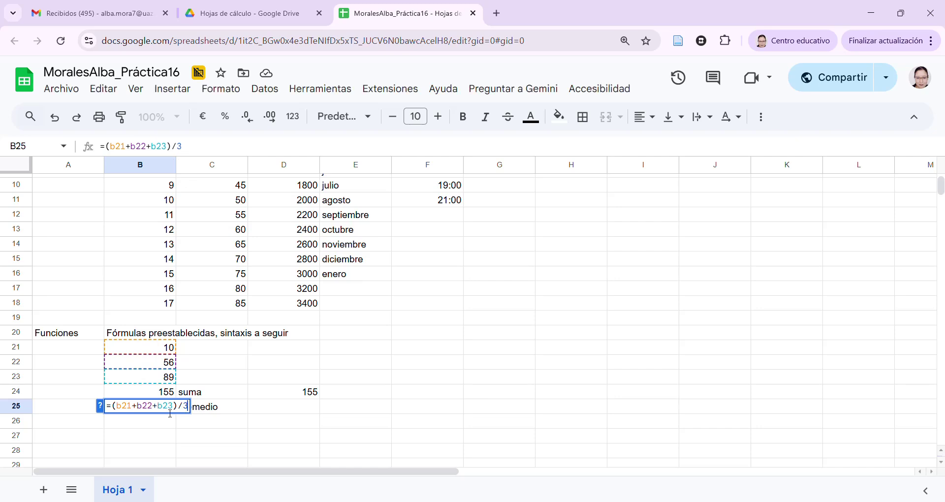
{"action": "key", "text": "Return"}
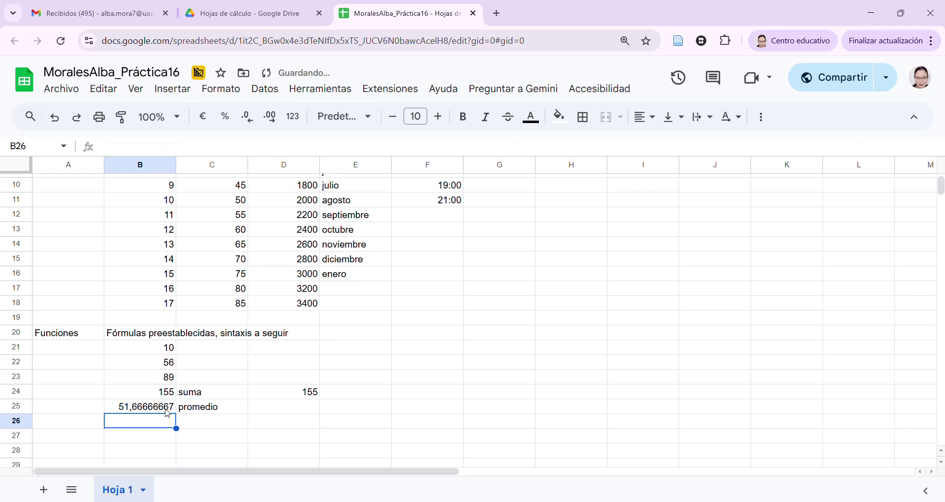
{"action": "left_click", "coordinate": [166, 409]}
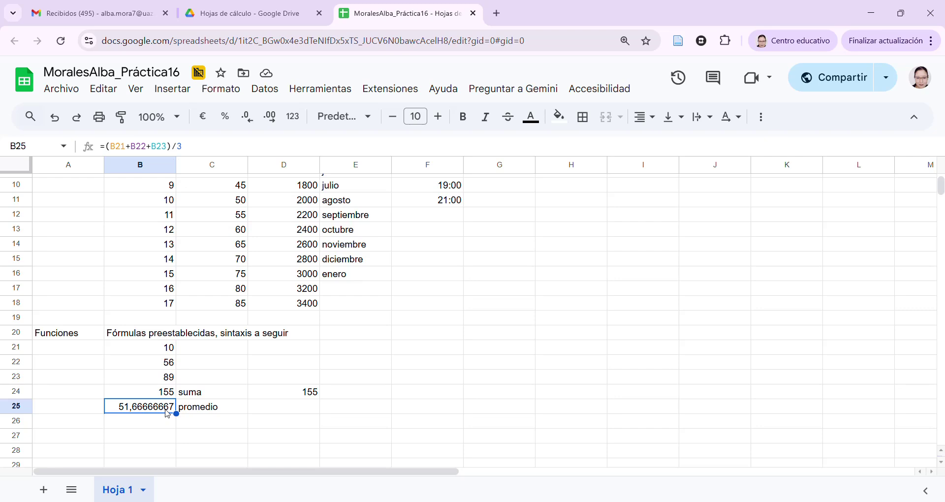
Enter =PROMEDIO(B21:B23) in D25, returning 51,66666667
{"action": "left_click", "coordinate": [310, 415]}
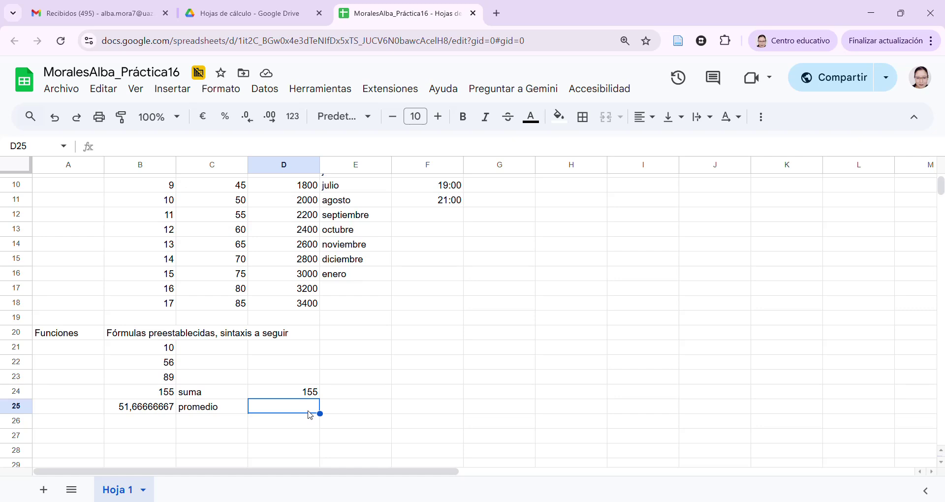
{"action": "type", "text": "=prome"}
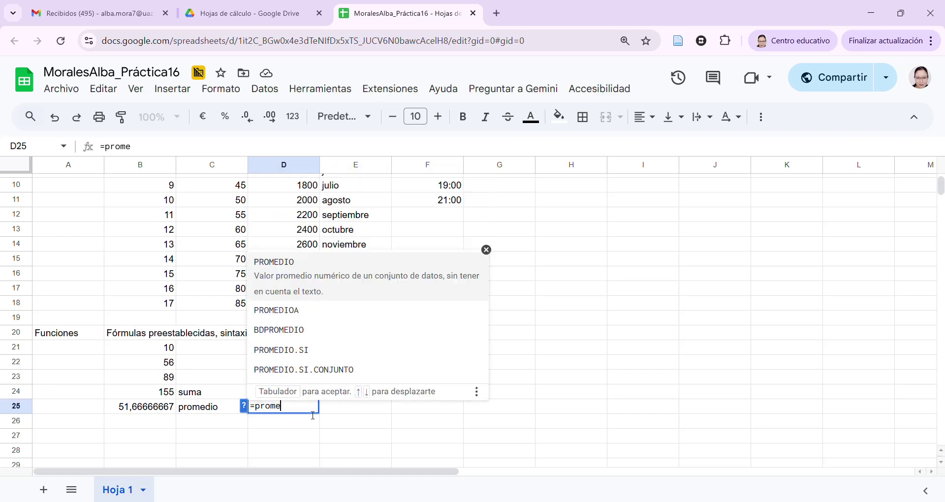
{"action": "type", "text": "dio"}
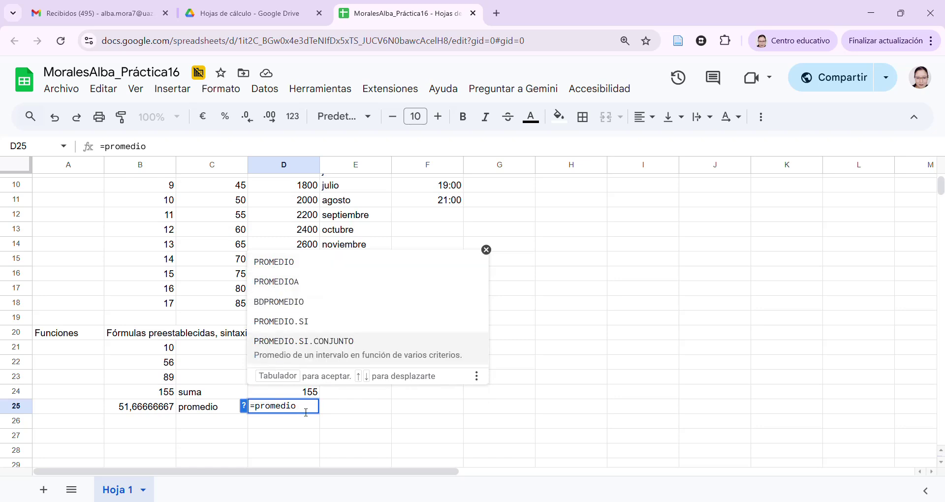
{"action": "type", "text": "("}
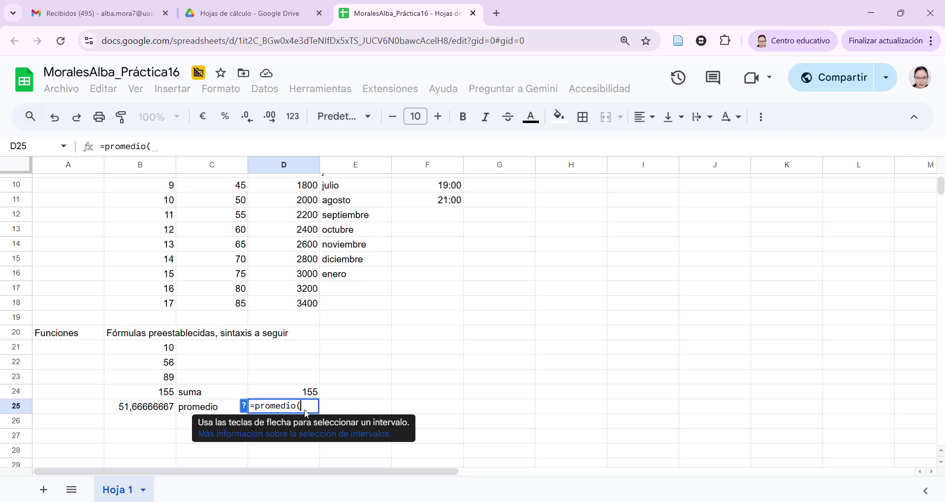
{"action": "left_click", "coordinate": [171, 350]}
{"action": "left_click_drag", "start_coordinate": [171, 359], "coordinate": [172, 378]}
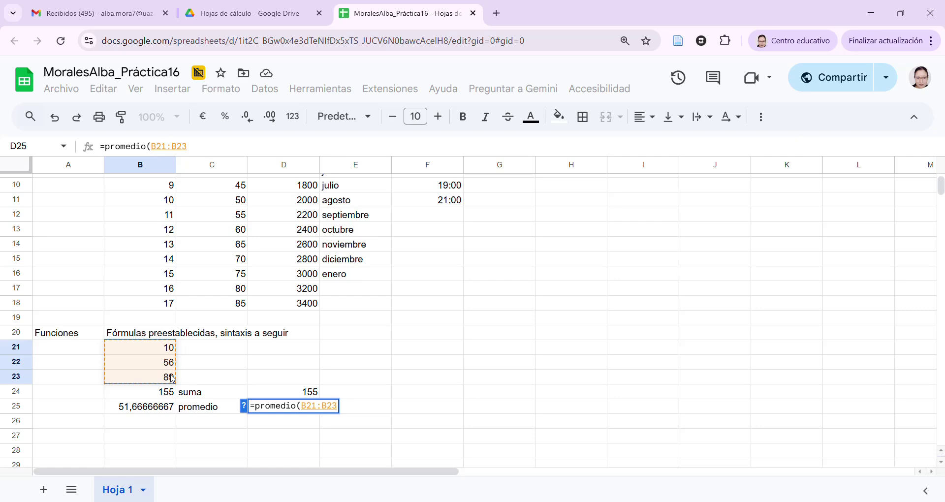
{"action": "type", "text": ")"}
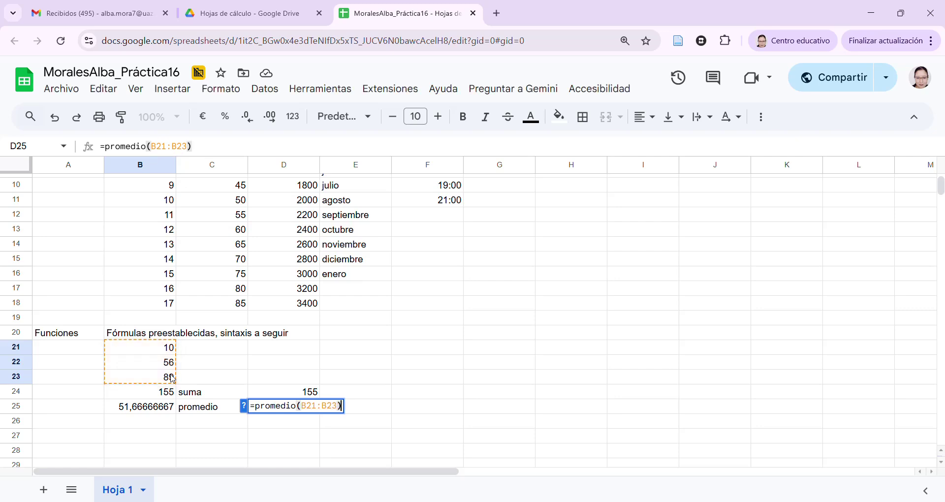
{"action": "key", "text": "Return"}
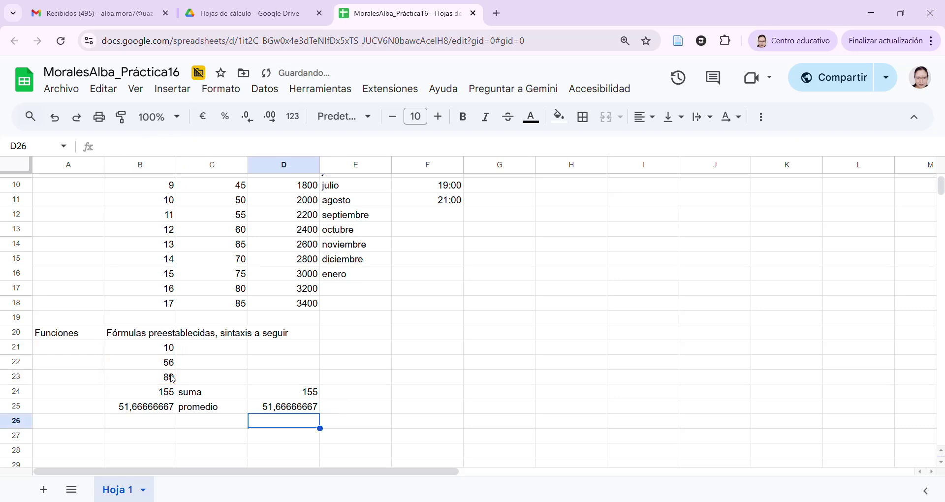
Compare the manual average in B25 with the PROMEDIO formula in D25
{"action": "left_click", "coordinate": [166, 408]}
{"action": "left_click", "coordinate": [276, 410]}
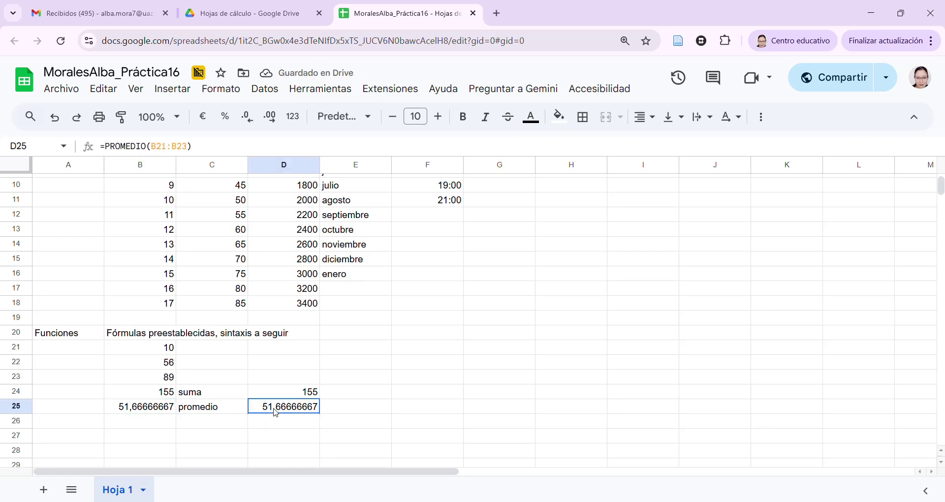
{"action": "left_click", "coordinate": [162, 411]}
{"action": "left_click", "coordinate": [280, 411]}
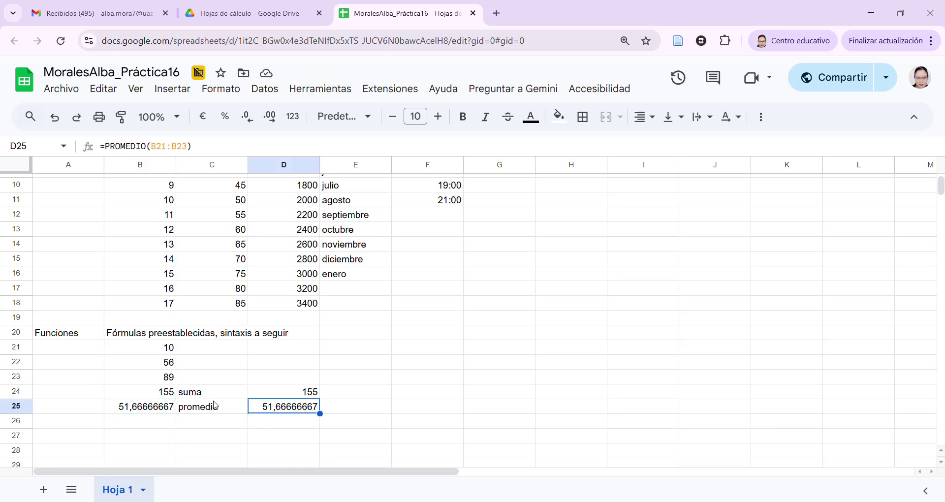
{"action": "left_click", "coordinate": [165, 410]}
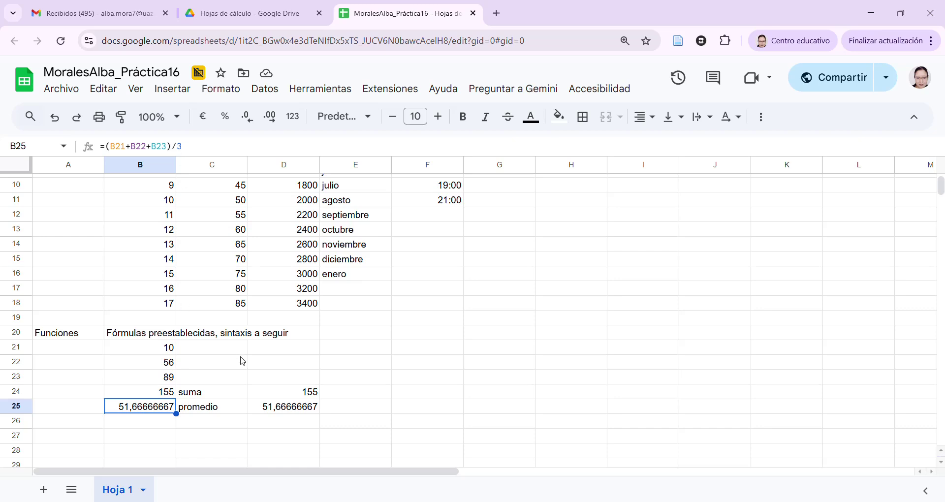
{"action": "left_click", "coordinate": [282, 411]}
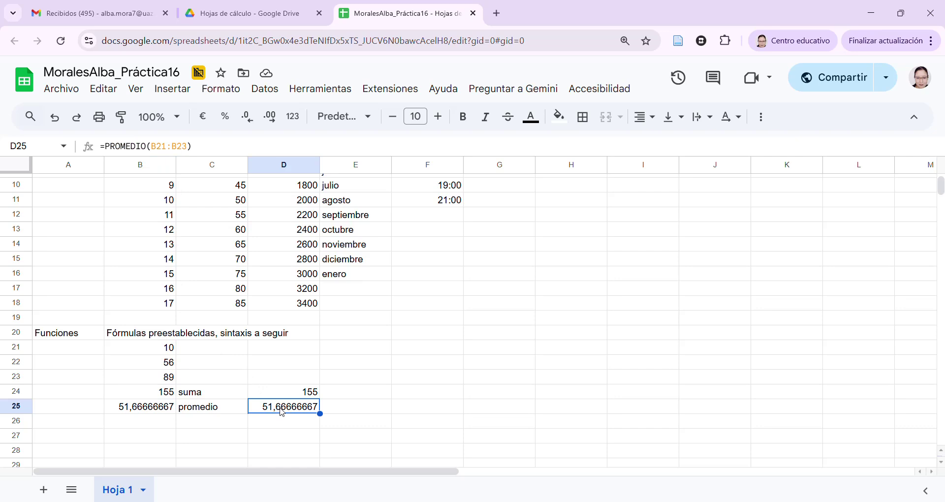
{"action": "key", "text": "Tab"}
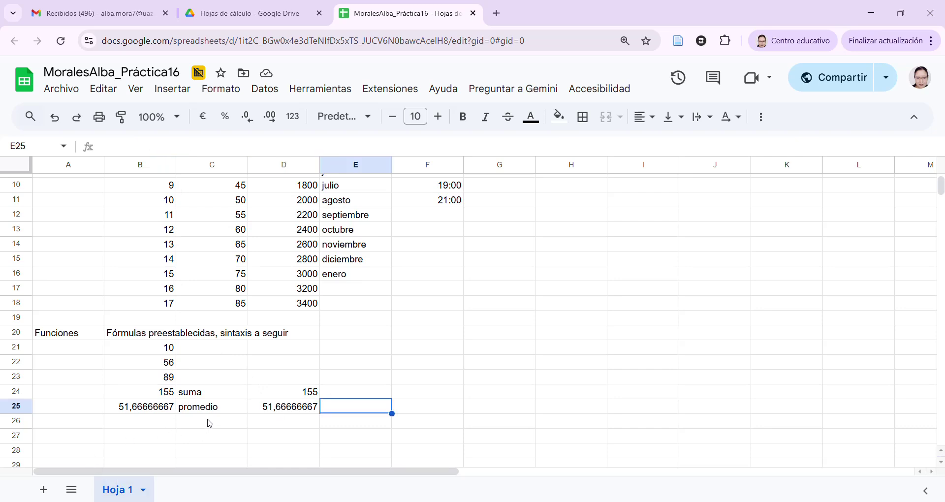
{"action": "left_click", "coordinate": [211, 423]}
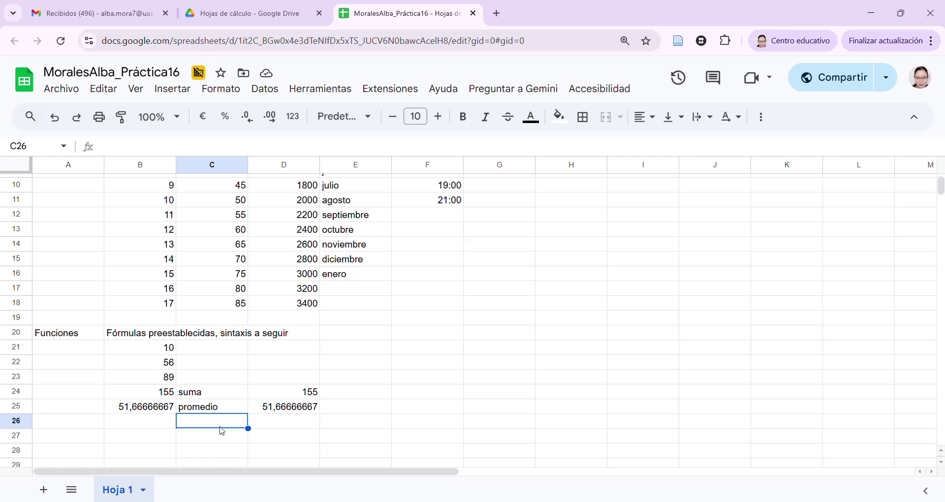
Label C26 'contar' and enter =CONTAR(B21:B23) in D26, returning 3
{"action": "type", "text": "contar"}
{"action": "key", "text": "Tab"}
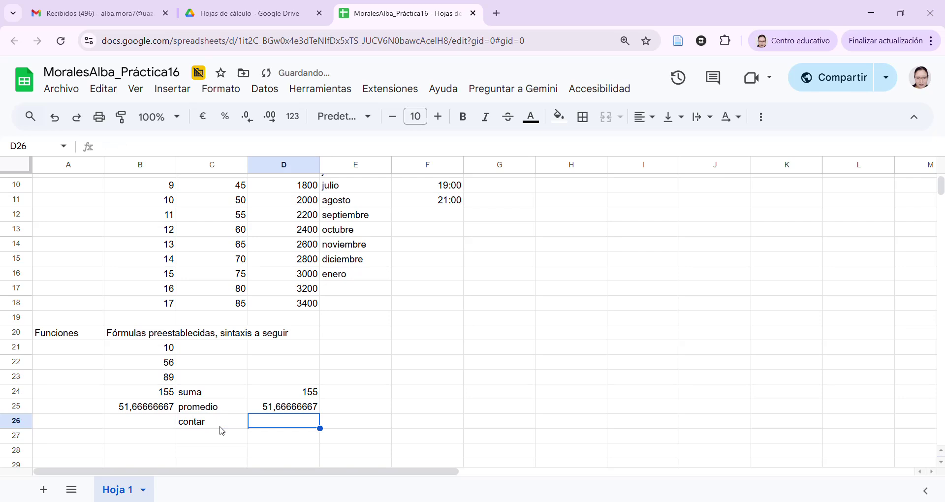
{"action": "type", "text": "="}
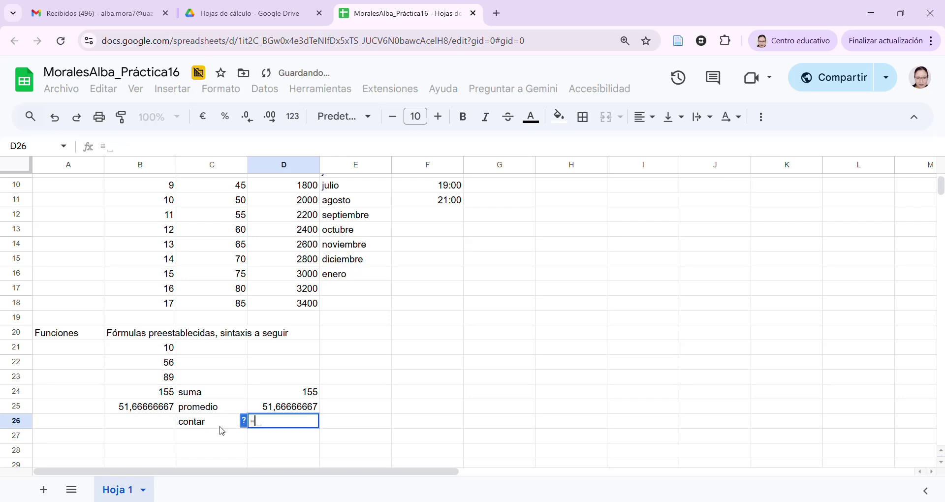
{"action": "type", "text": "CO"}
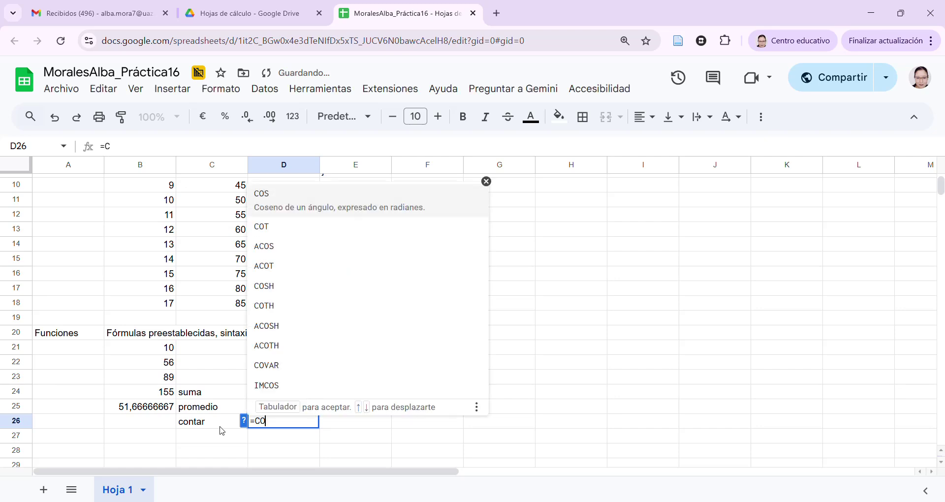
{"action": "type", "text": "NTAR("}
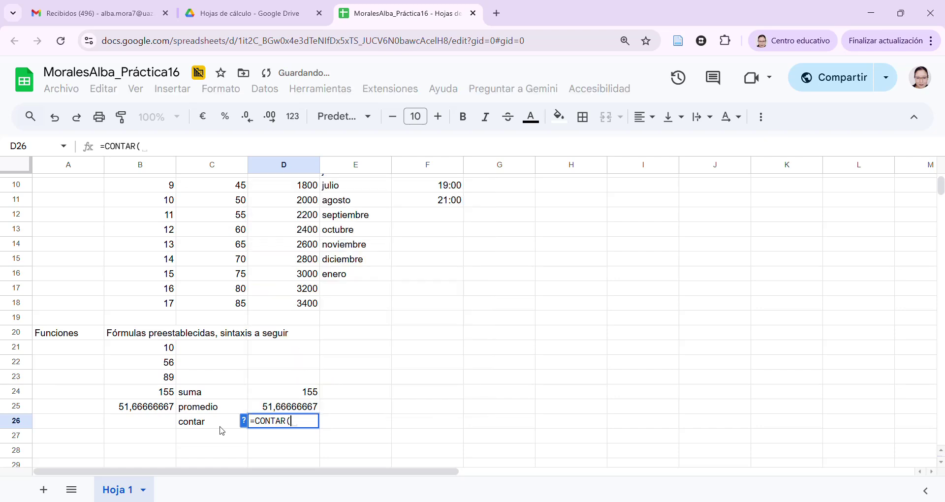
{"action": "left_click", "coordinate": [170, 352]}
{"action": "left_click_drag", "start_coordinate": [170, 357], "coordinate": [170, 378]}
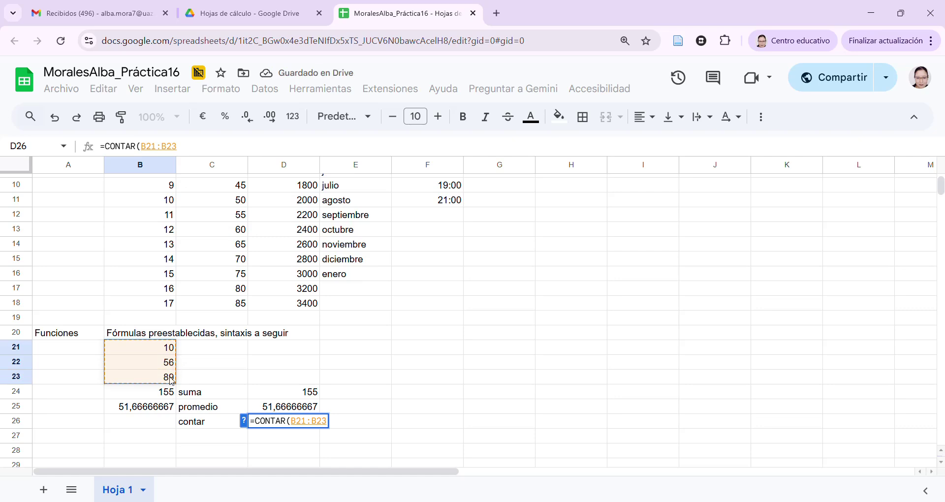
{"action": "type", "text": ")"}
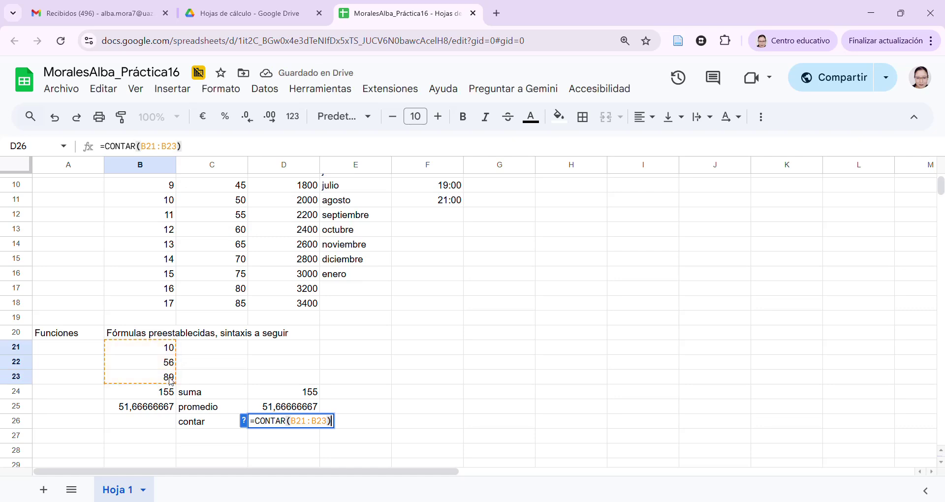
{"action": "key", "text": "Return"}
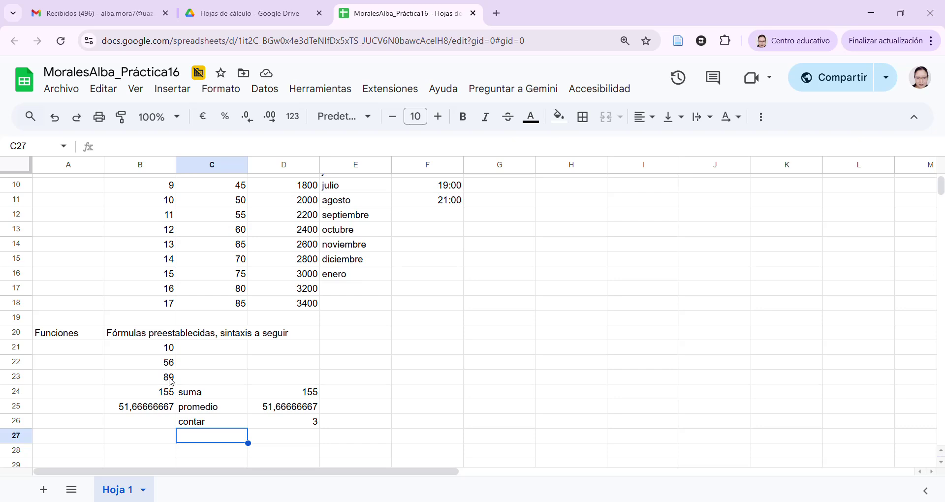
{"action": "type", "text": "valor mínimo"}
Label C27 'valor mínimo' and enter =MIN(B21:B23) in D27, returning 10
{"action": "key", "text": "Tab"}
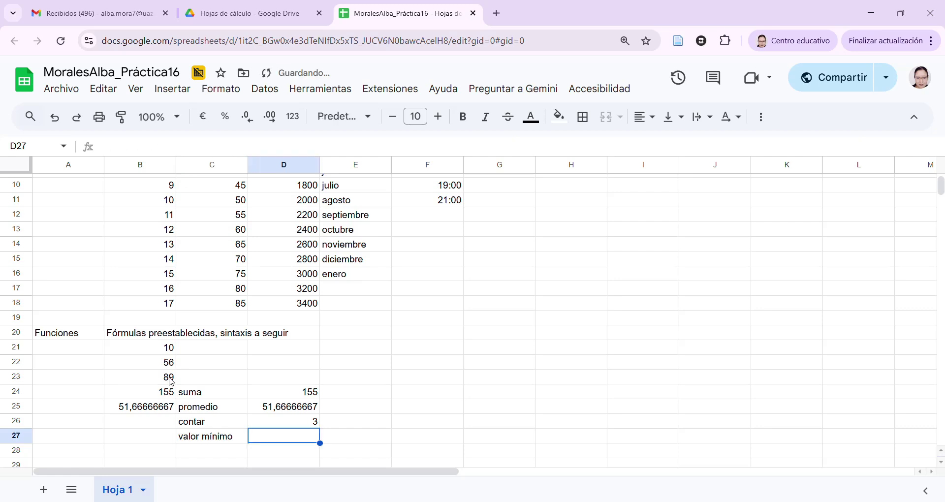
{"action": "type", "text": "=MIN"}
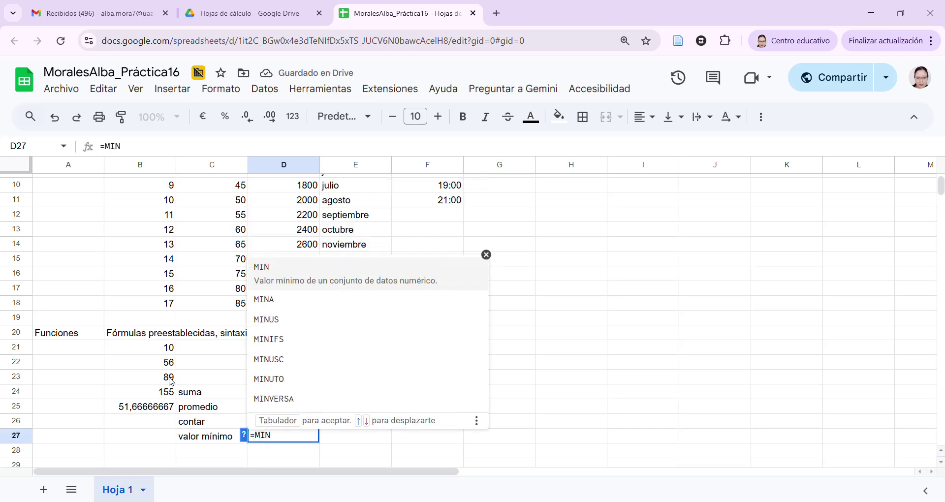
{"action": "type", "text": "("}
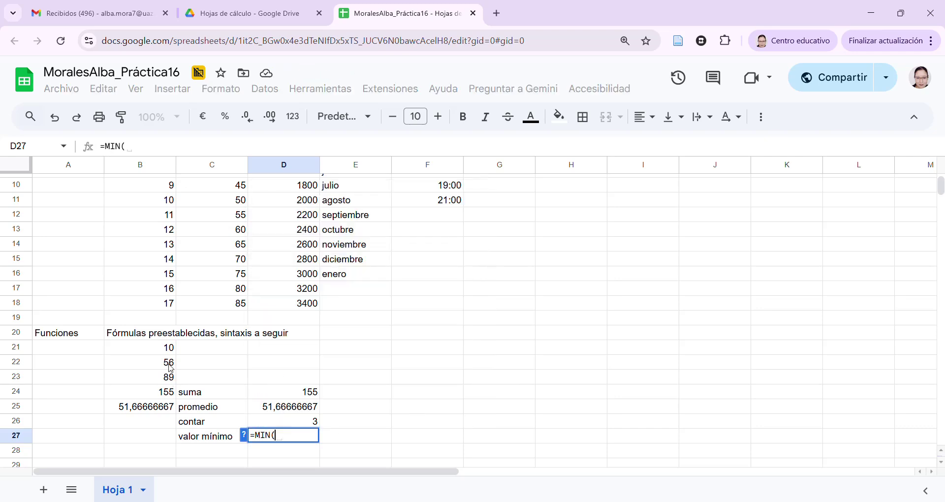
{"action": "left_click_drag", "start_coordinate": [169, 351], "coordinate": [169, 376]}
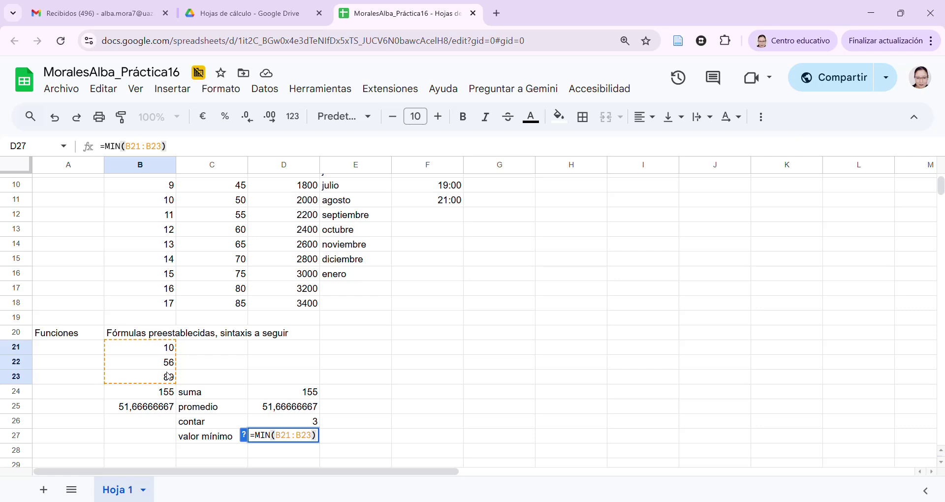
{"action": "key", "text": "Return"}
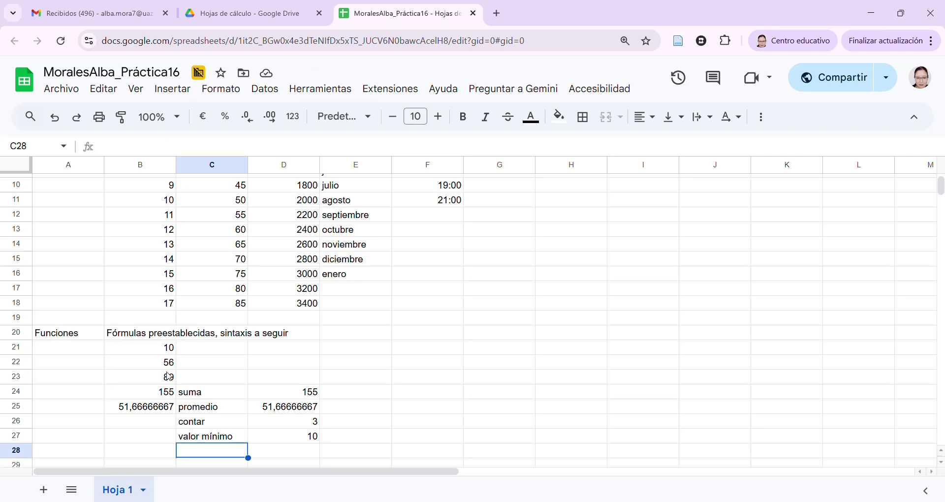
Label C28 'valor máximo' and enter =MAX(B21:B23) in D28, returning 89
{"action": "type", "text": "VALOR"}
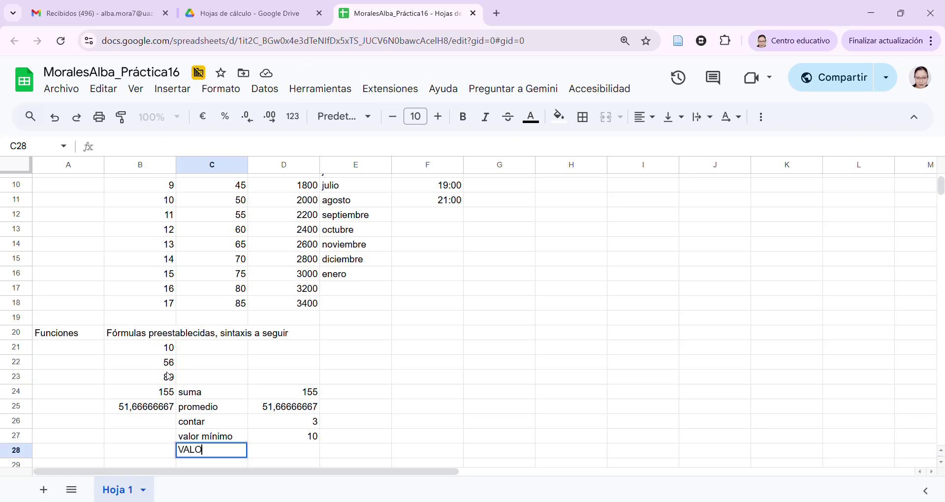
{"action": "key", "text": "BackSpace"}
{"action": "key", "text": "BackSpace"}
{"action": "key", "text": "BackSpace"}
{"action": "key", "text": "BackSpace"}
{"action": "key", "text": "BackSpace"}
{"action": "type", "text": "valor máximo"}
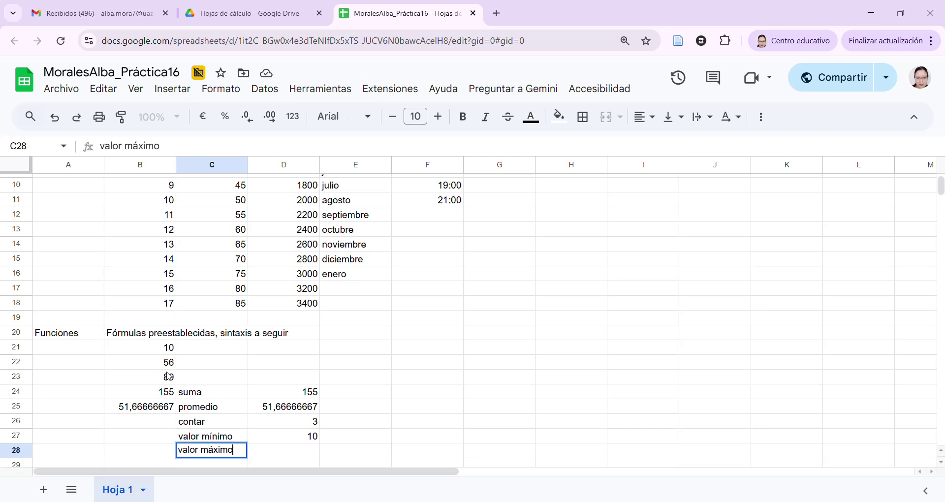
{"action": "key", "text": "Tab"}
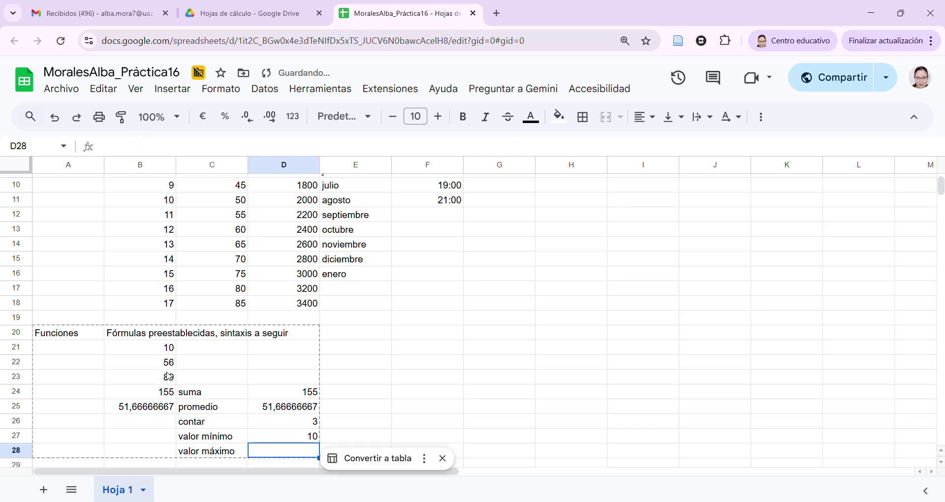
{"action": "type", "text": "=MAX("}
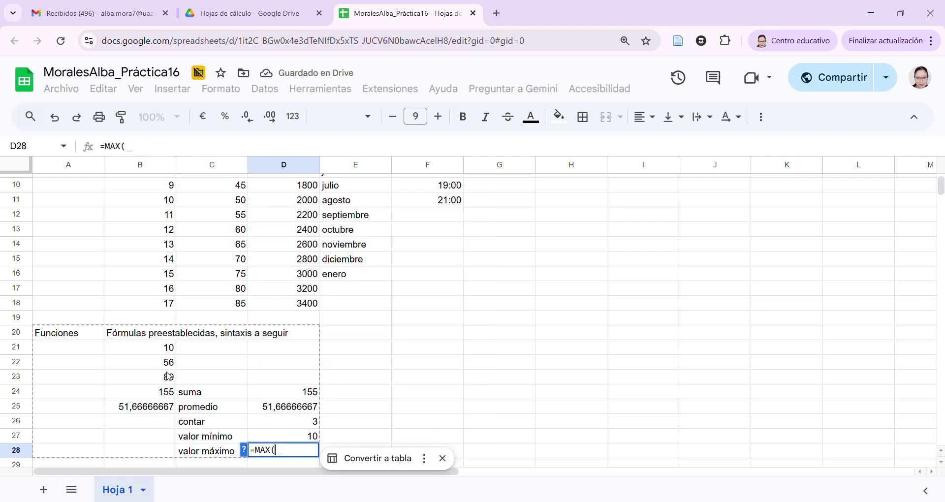
{"action": "left_click_drag", "start_coordinate": [159, 352], "coordinate": [159, 380]}
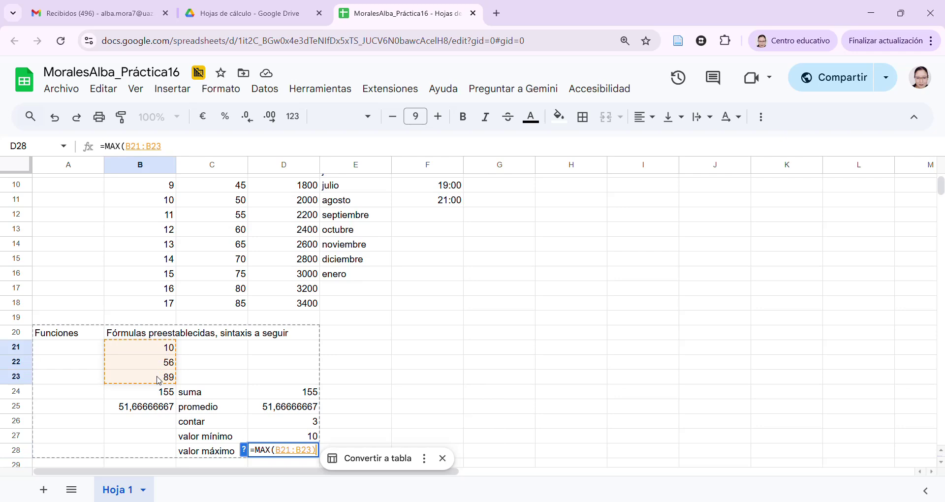
{"action": "key", "text": "Return"}
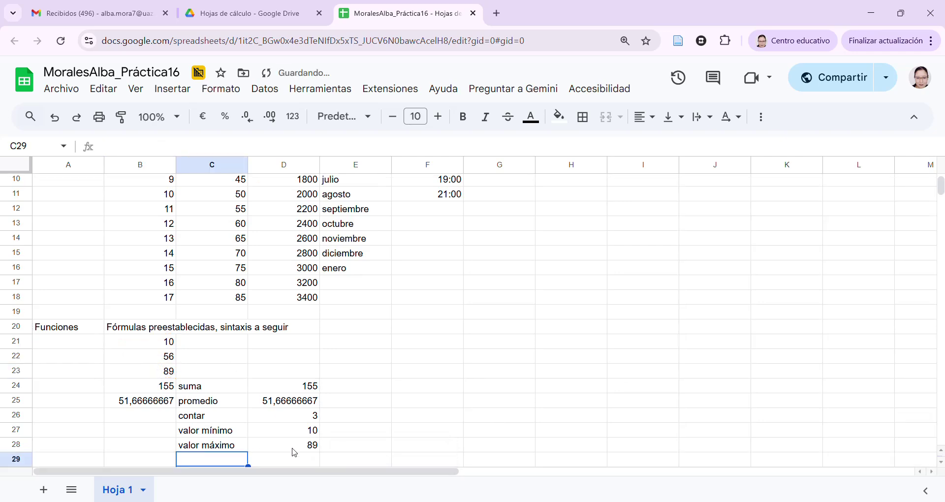
{"action": "left_click", "coordinate": [291, 448]}
{"action": "left_click", "coordinate": [299, 436]}
{"action": "left_click", "coordinate": [364, 388]}
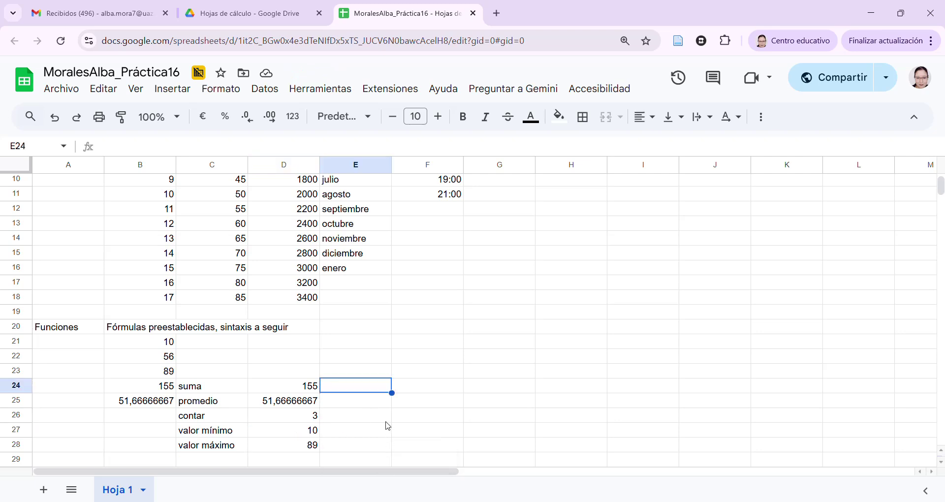
Label E24 'moda' and enter =MODA(B21:B23) in F24
{"action": "type", "text": "MODA"}
{"action": "key", "text": "BackSpace"}
{"action": "key", "text": "BackSpace"}
{"action": "key", "text": "BackSpace"}
{"action": "key", "text": "BackSpace"}
{"action": "type", "text": "moda"}
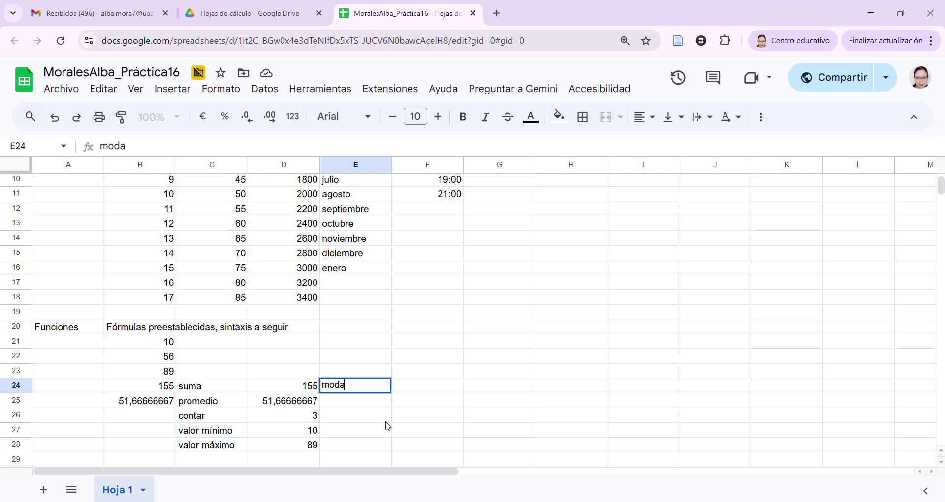
{"action": "key", "text": "Tab"}
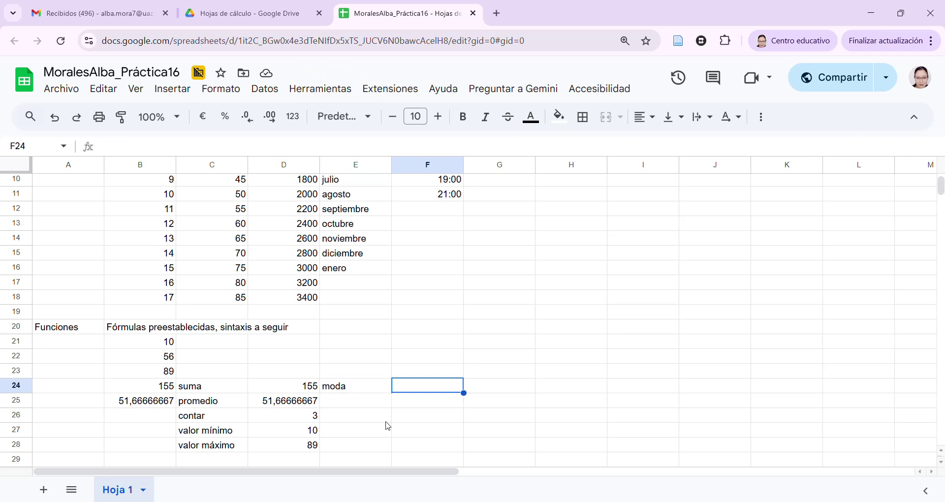
{"action": "type", "text": "=MODA"}
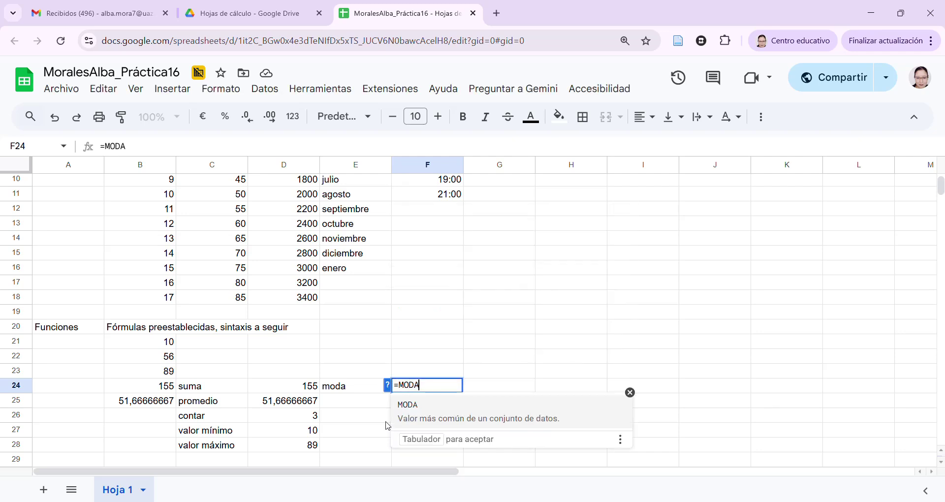
{"action": "type", "text": "("}
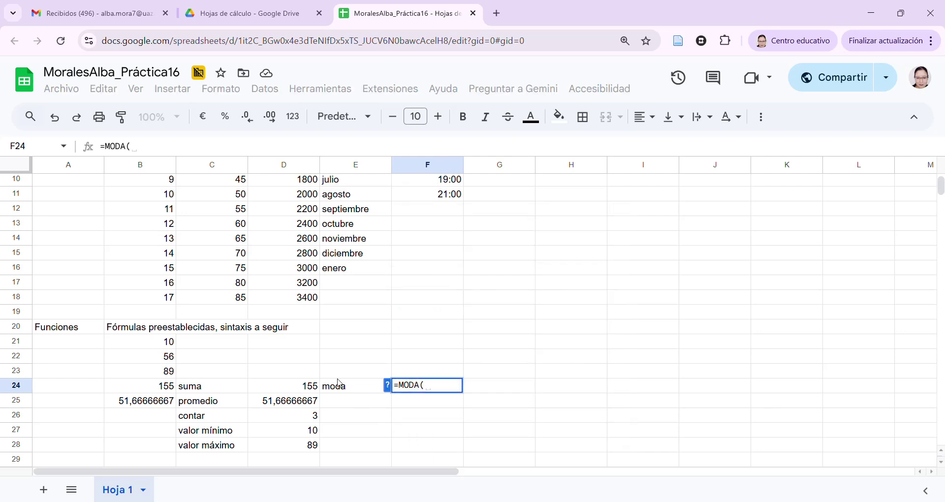
{"action": "left_click_drag", "start_coordinate": [173, 344], "coordinate": [170, 369]}
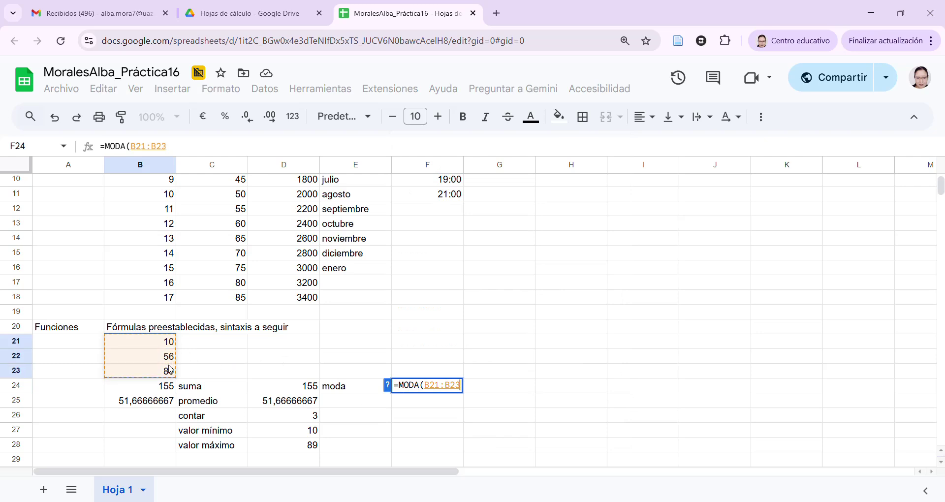
{"action": "type", "text": ")"}
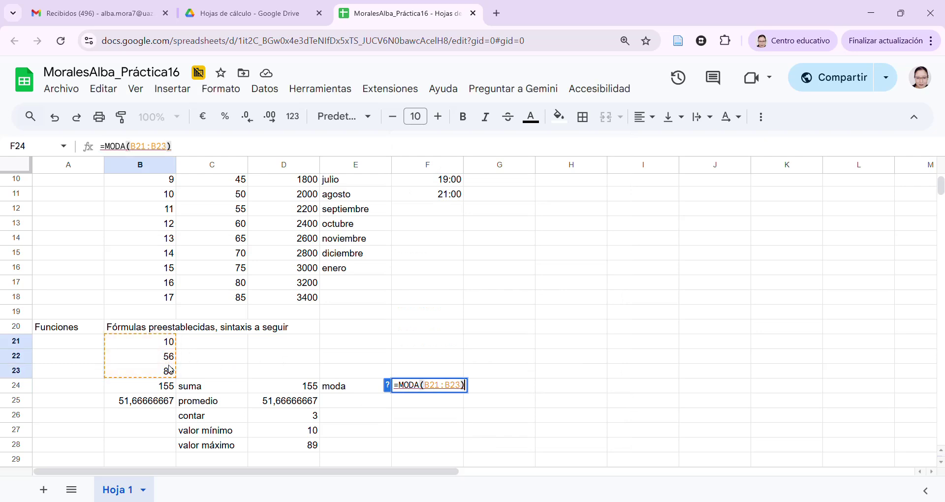
{"action": "key", "text": "Return"}
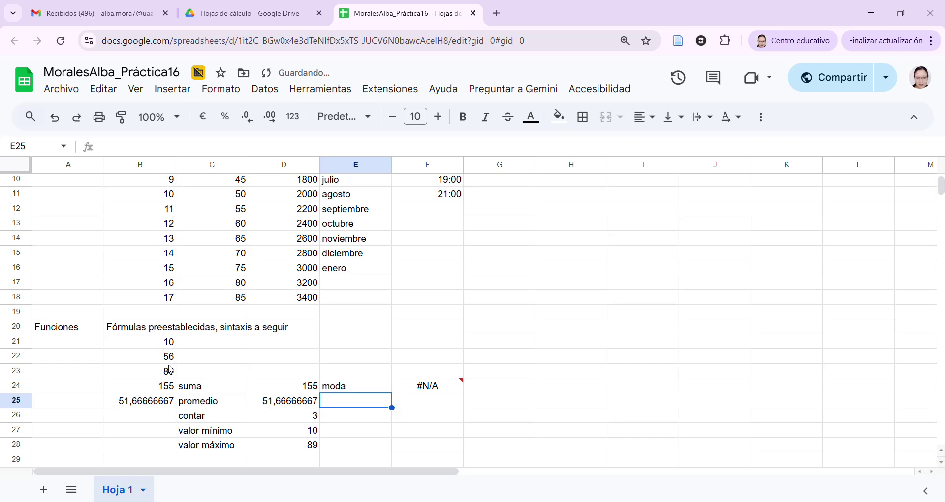
Change B22 from 56 to 10 so the mode shows 10 instead of #N/A
{"action": "left_click", "coordinate": [436, 387]}
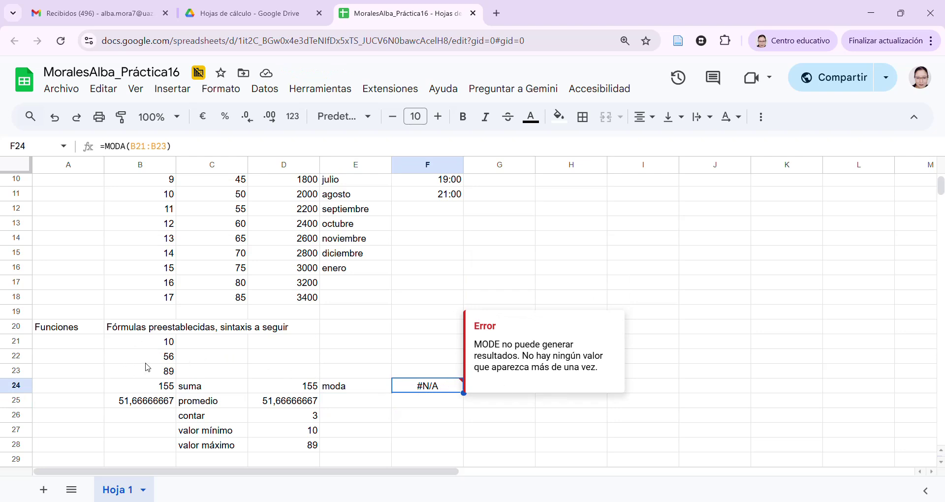
{"action": "left_click", "coordinate": [169, 360]}
{"action": "type", "text": "10"}
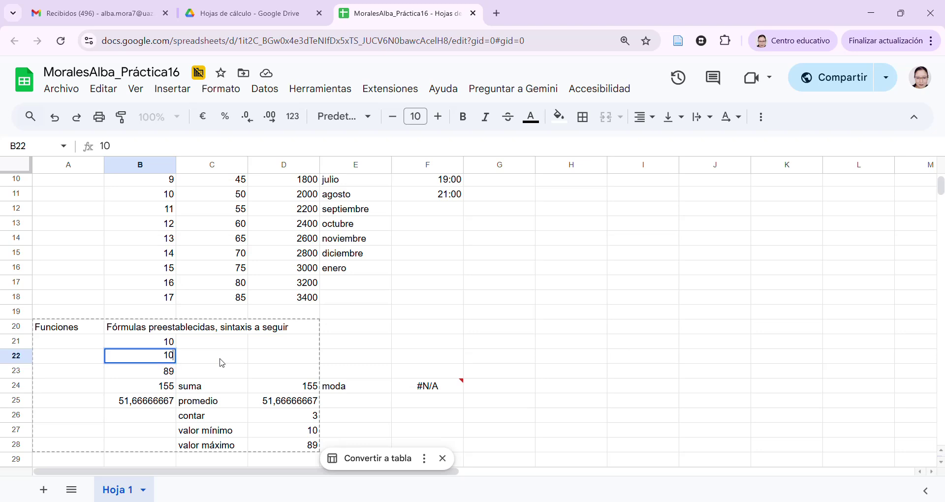
{"action": "key", "text": "Return"}
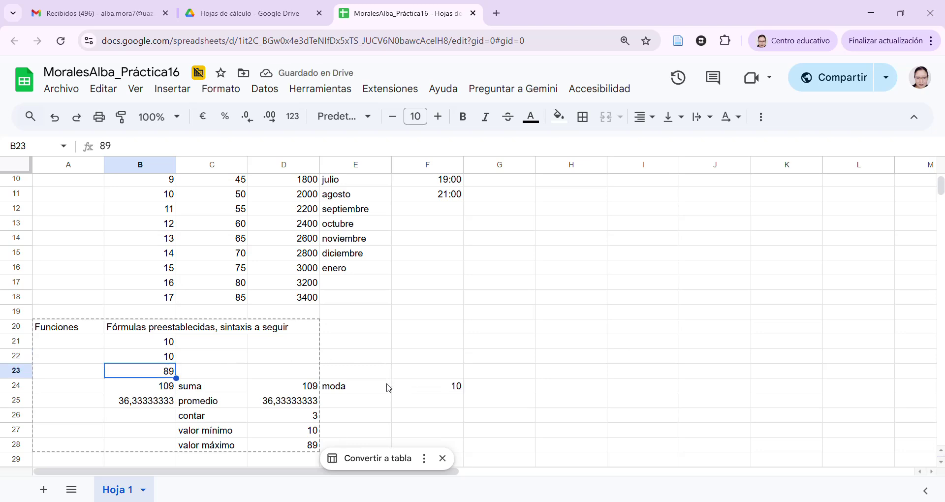
{"action": "left_click", "coordinate": [442, 386]}
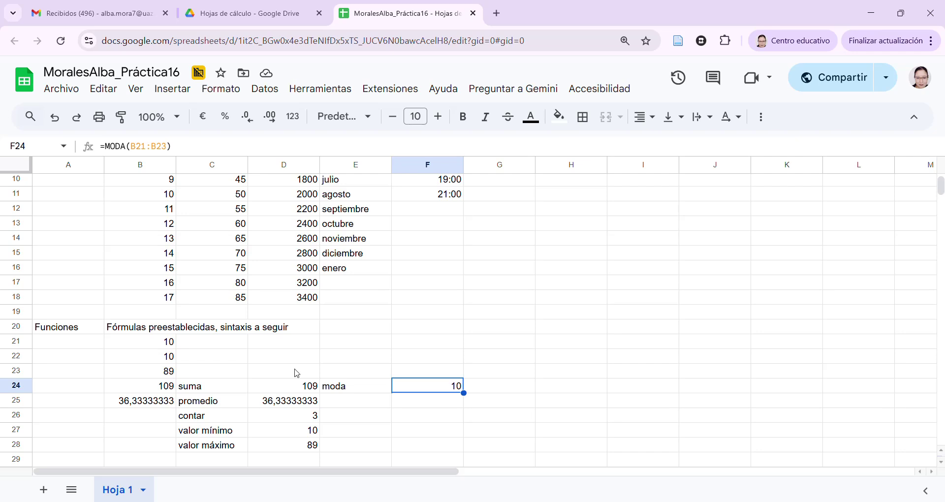
{"action": "left_click", "coordinate": [371, 408]}
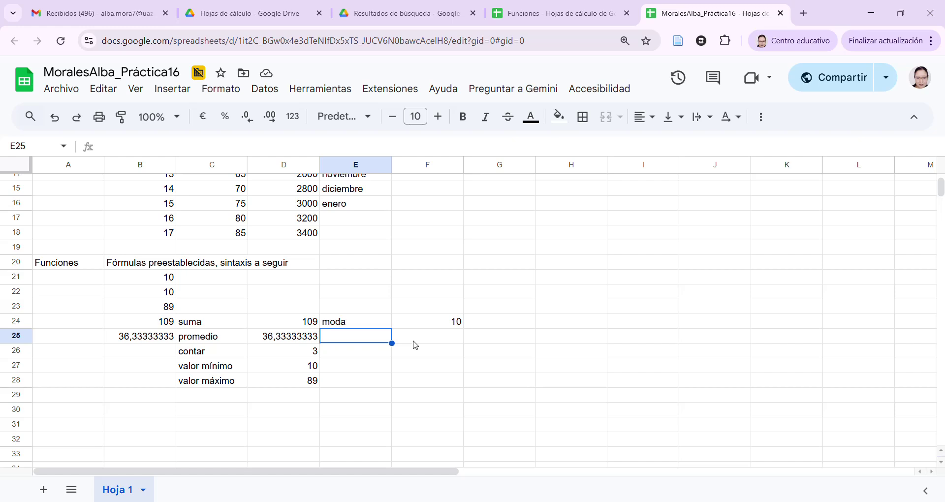
Label E25 'fecha' and enter =HOY() in F25, showing 5/11/2025
{"action": "type", "text": "fecha"}
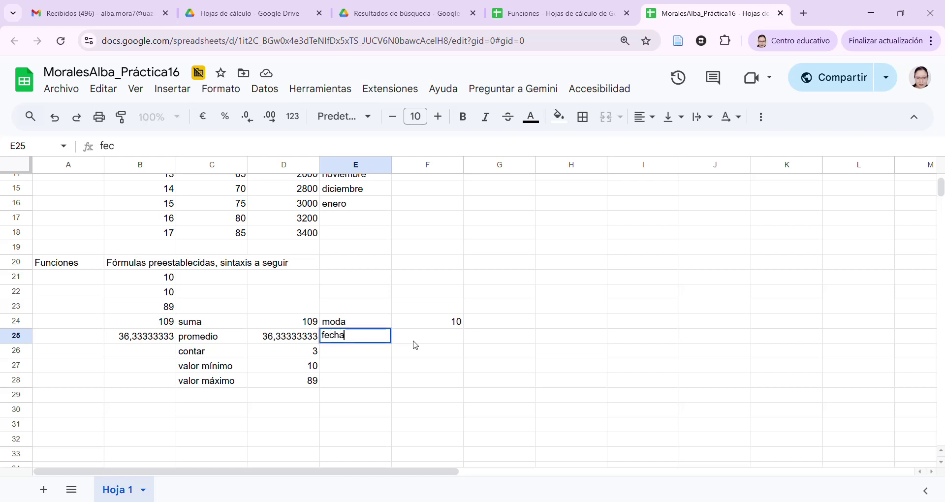
{"action": "key", "text": "Tab"}
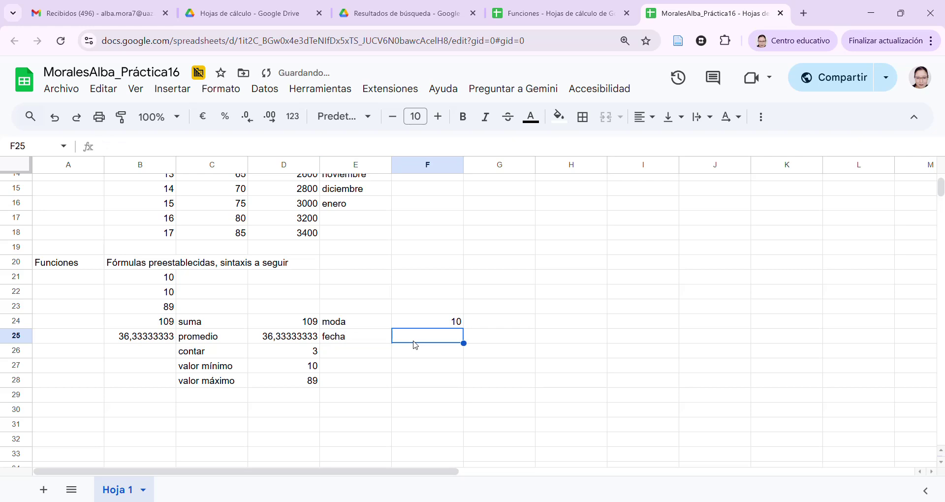
{"action": "type", "text": "="}
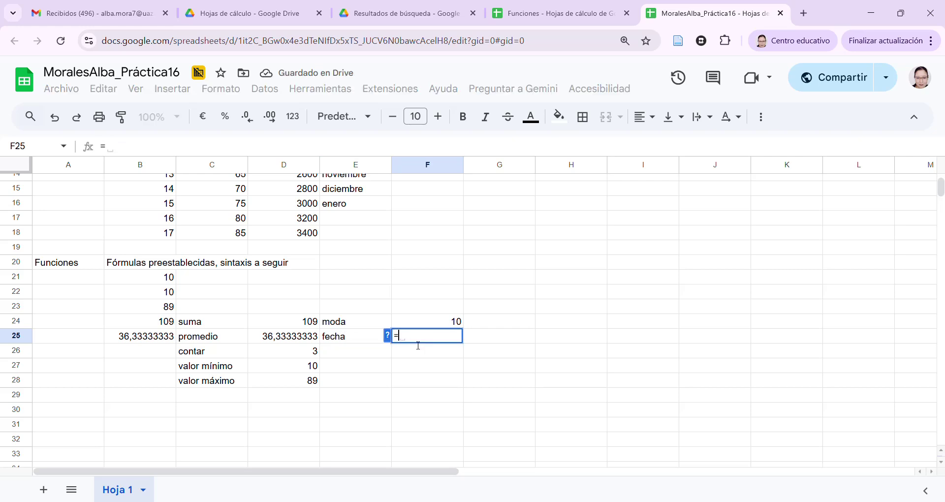
{"action": "type", "text": "hoy"}
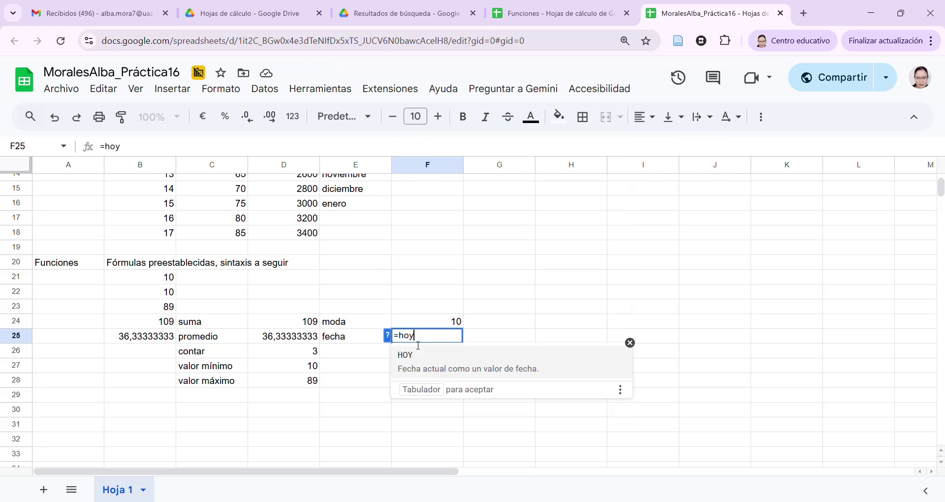
{"action": "type", "text": "()"}
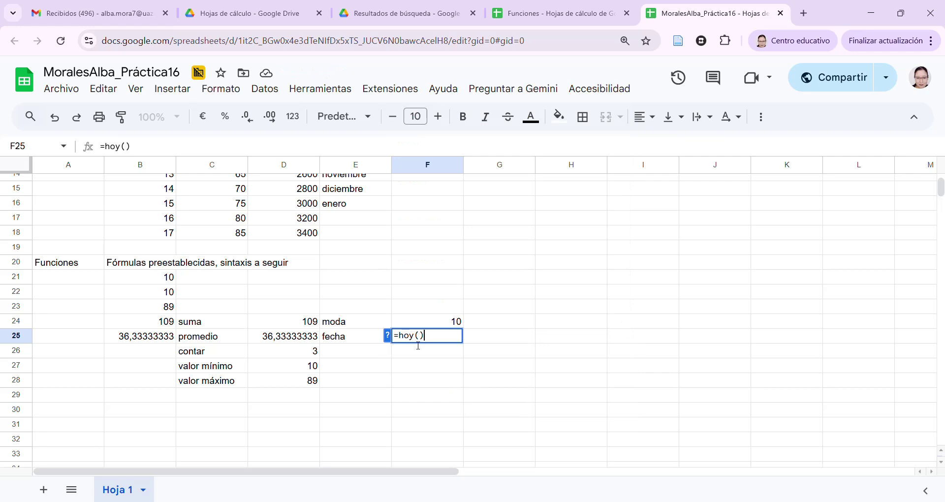
{"action": "key", "text": "Return"}
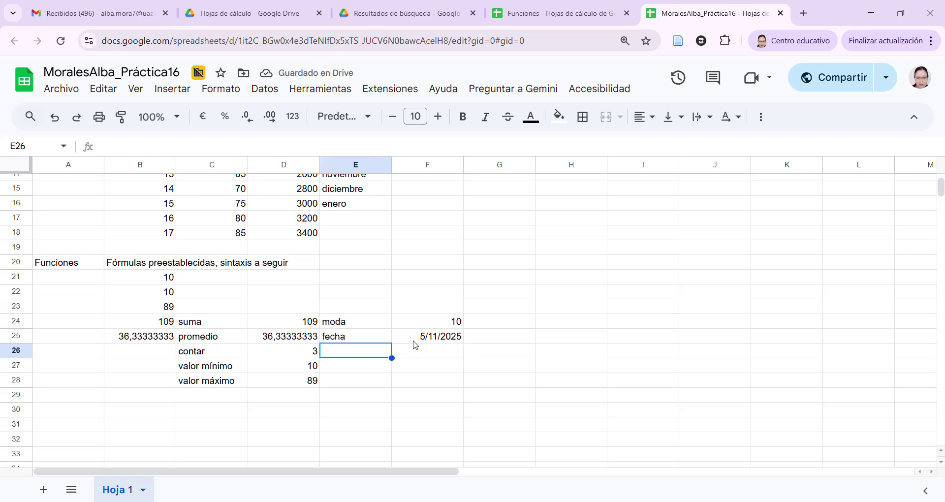
Label E26 'pi' and enter =PI() in F26, showing 3,141592654
{"action": "type", "text": "pi"}
{"action": "key", "text": "Tab"}
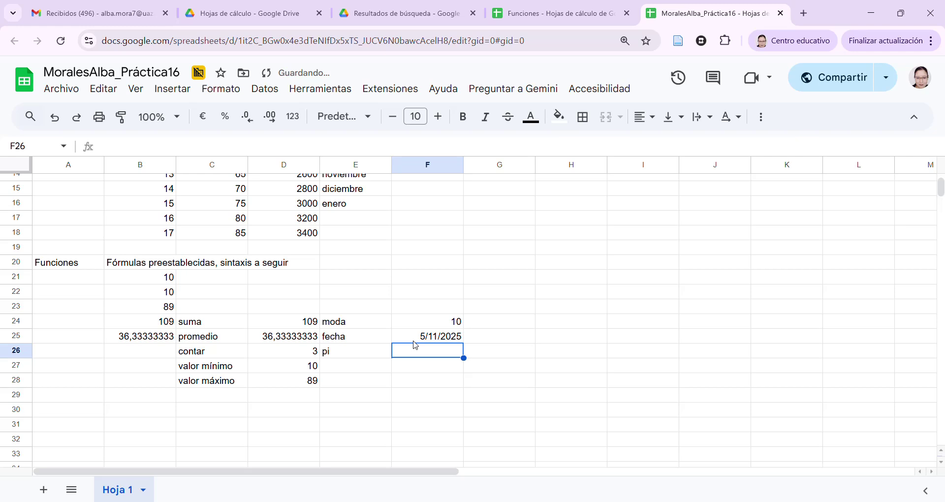
{"action": "type", "text": "="}
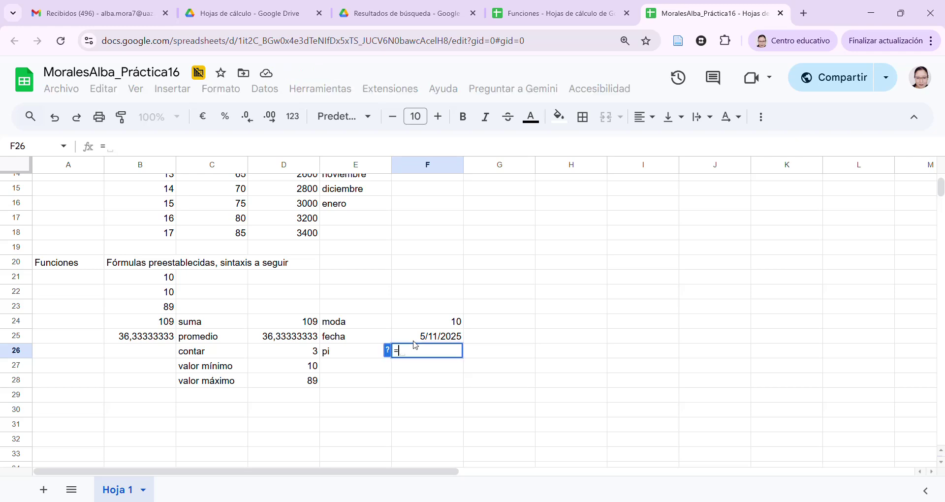
{"action": "type", "text": "pi"}
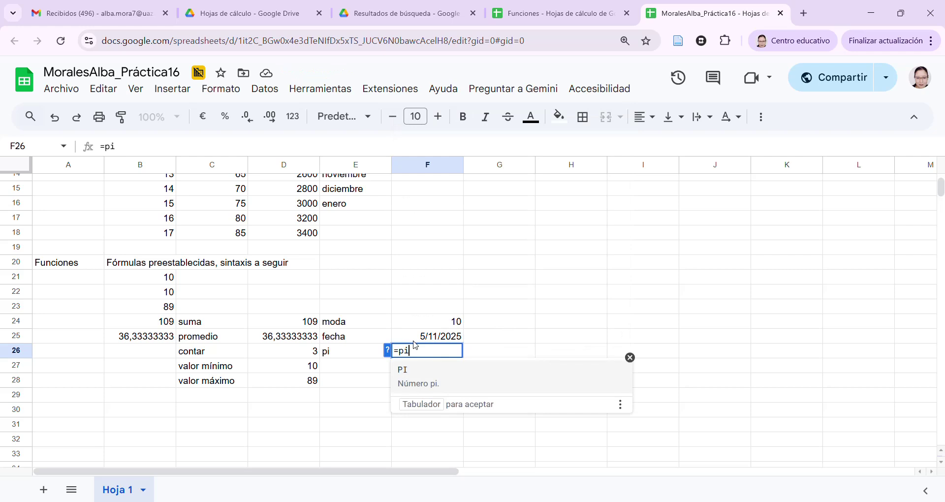
{"action": "type", "text": "()"}
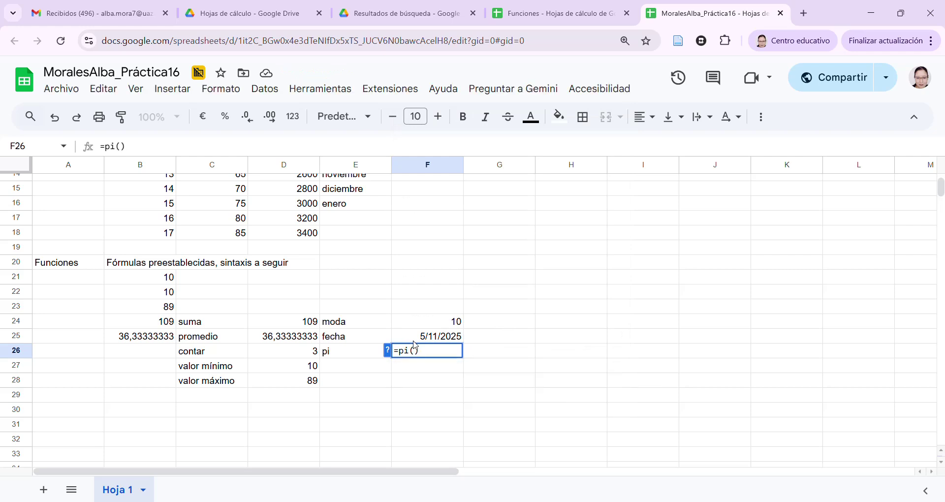
{"action": "key", "text": "Return"}
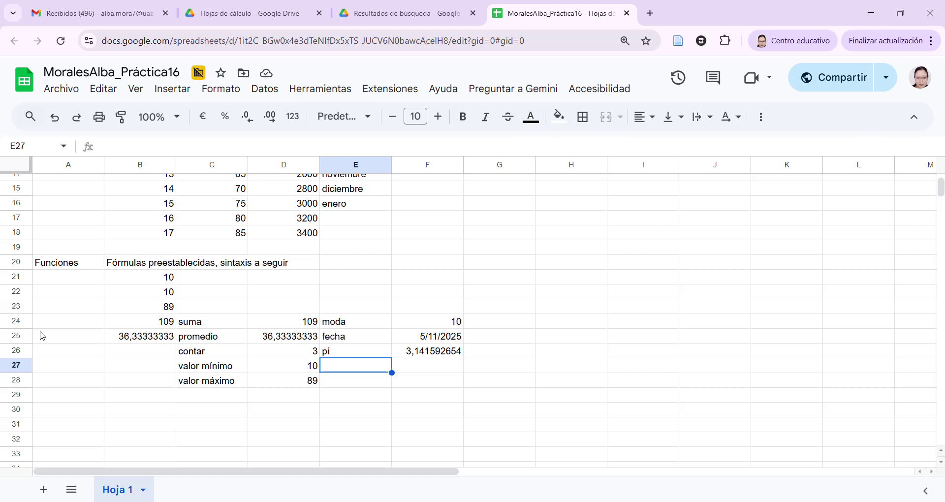
Label E27 'romanos' and enter =NUMERO.ROMANO(B23) in F27, converting 89 to LXXXIX
{"action": "key", "text": "Return"}
{"action": "type", "text": "romanos"}
{"action": "key", "text": "Tab"}
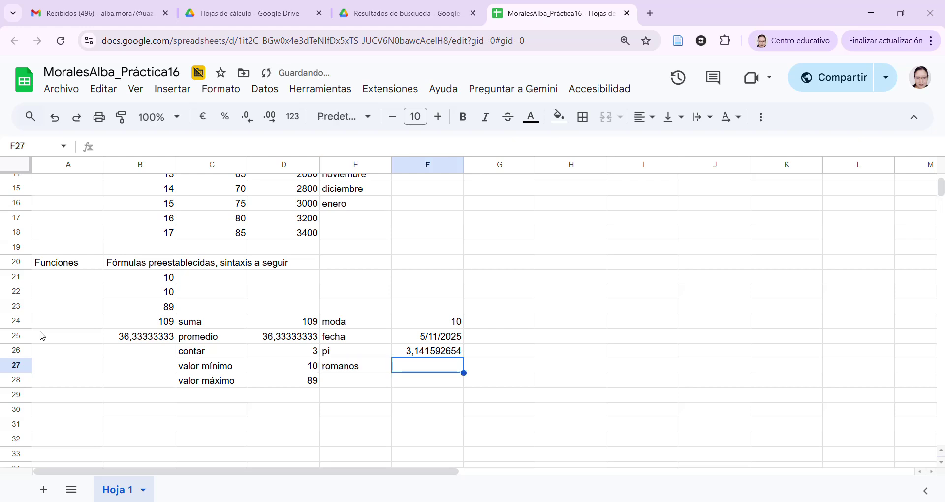
{"action": "type", "text": "="}
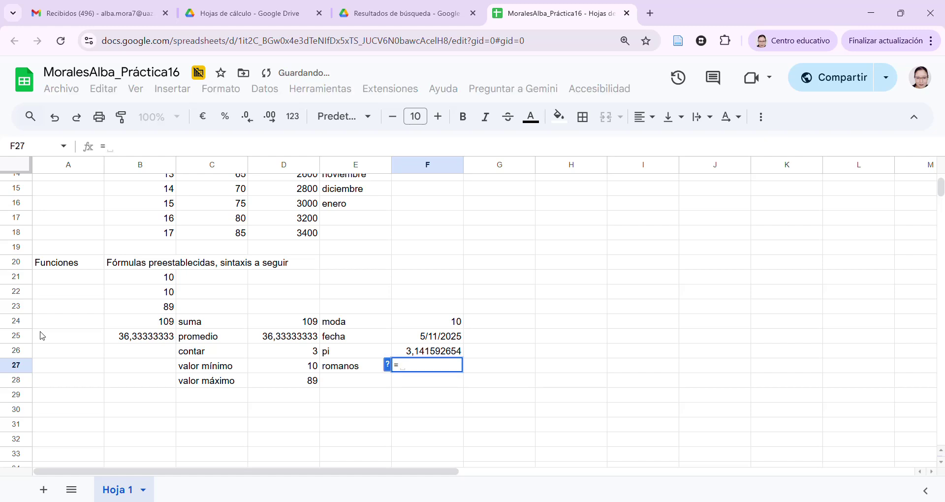
{"action": "type", "text": "numero.romano("}
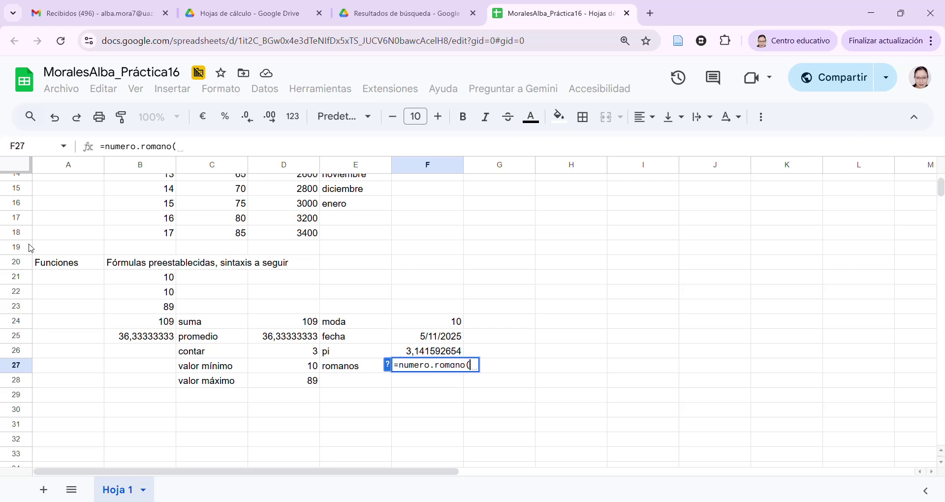
{"action": "left_click", "coordinate": [161, 309]}
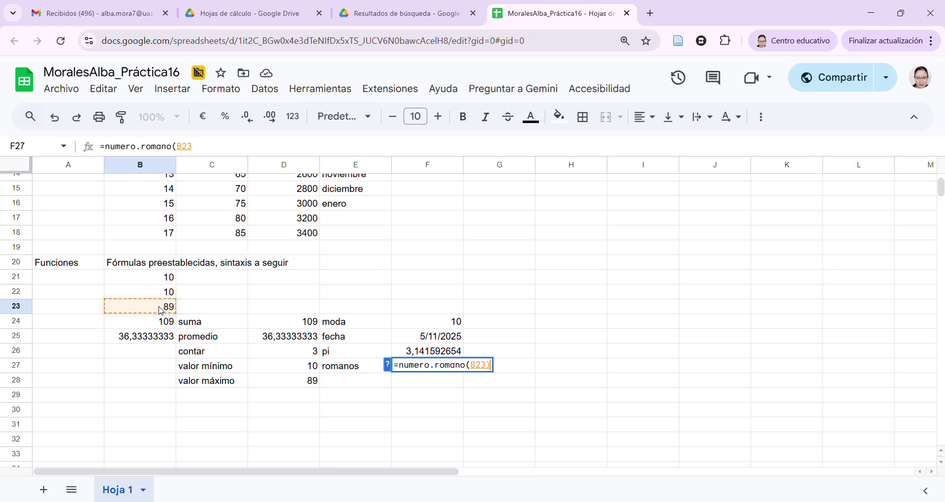
{"action": "key", "text": "Return"}
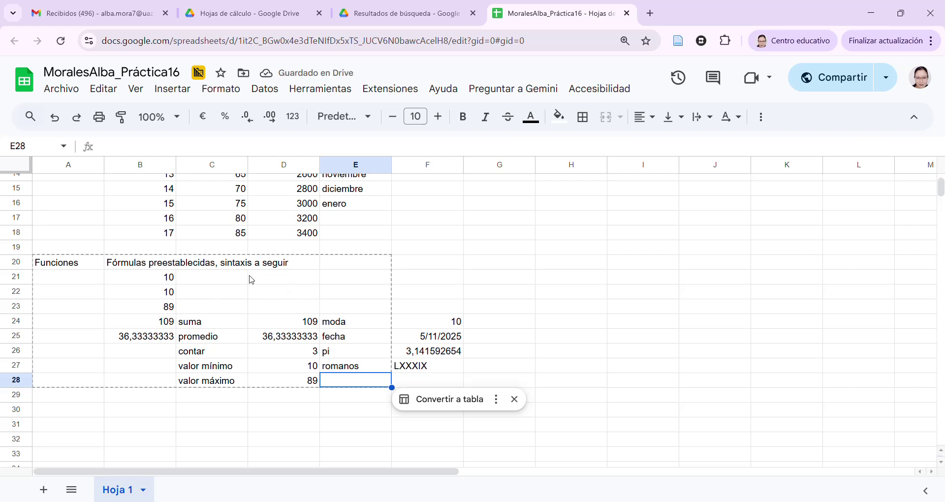
{"action": "left_click", "coordinate": [427, 367]}
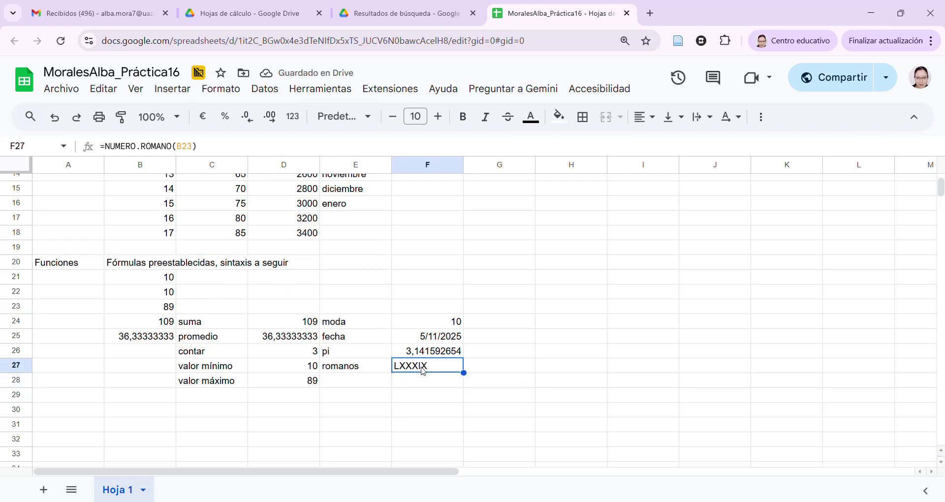
{"action": "left_click", "coordinate": [364, 383]}
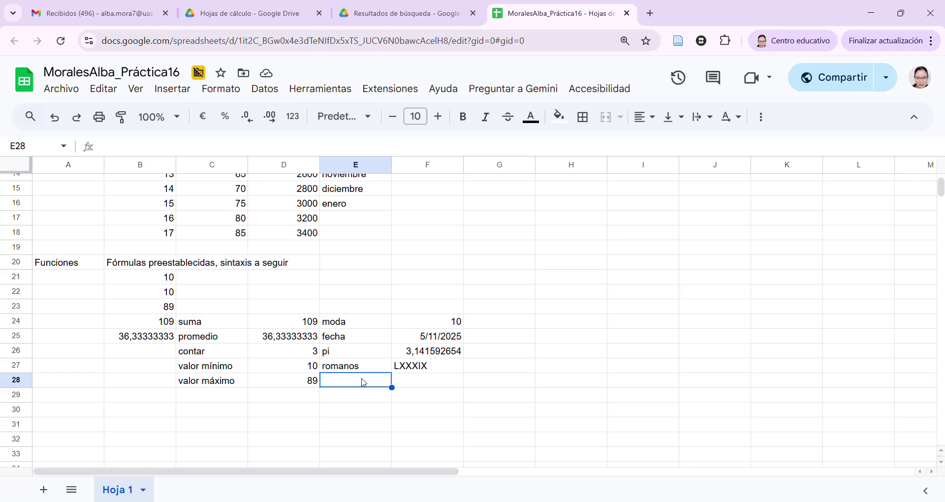
Label E28 'potencia' and enter =POTENCIA(B22;2) in F28, returning 100
{"action": "type", "text": "potencia"}
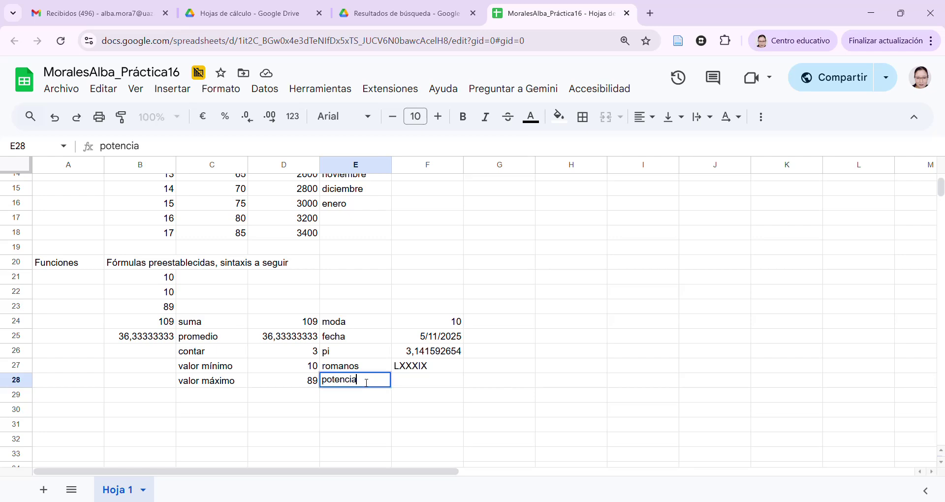
{"action": "key", "text": "Tab"}
{"action": "type", "text": "=potencia"}
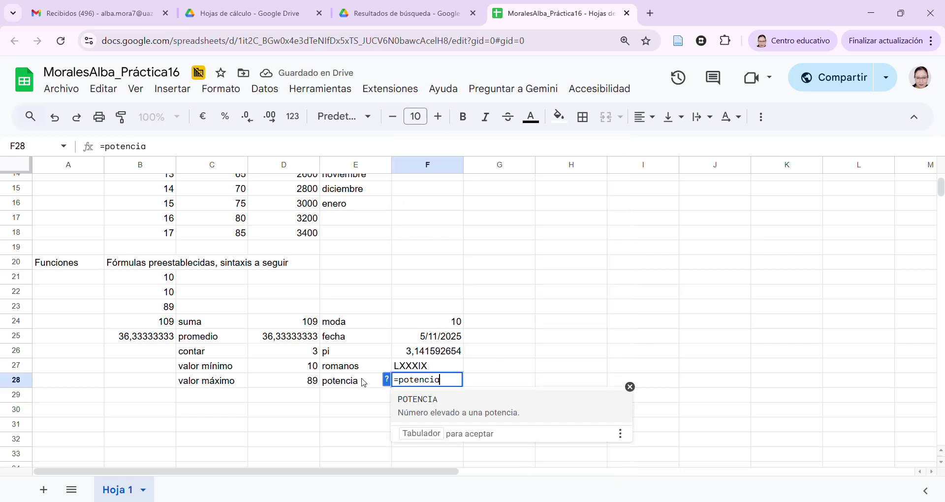
{"action": "type", "text": "("}
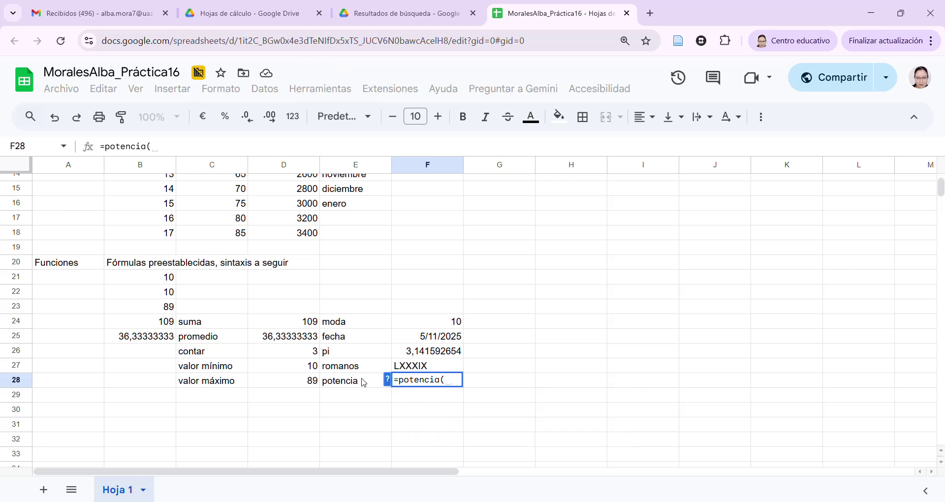
{"action": "left_click", "coordinate": [170, 296]}
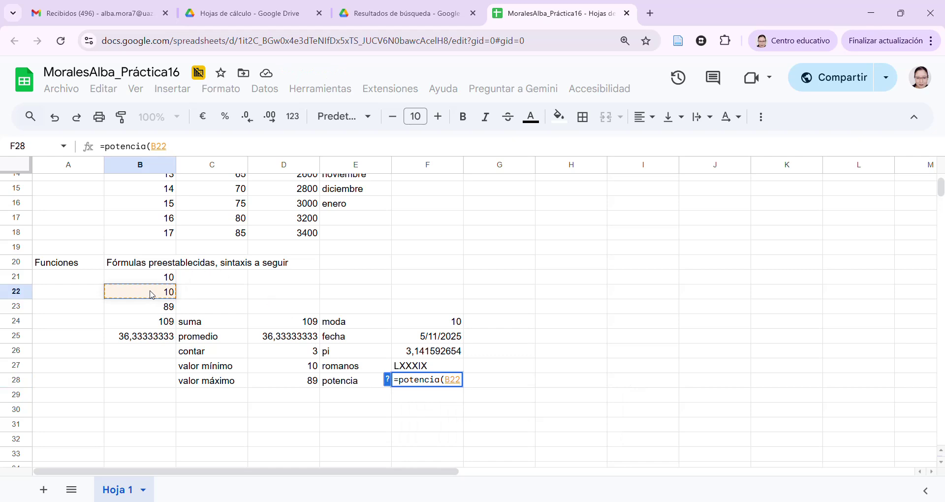
{"action": "type", "text": ";"}
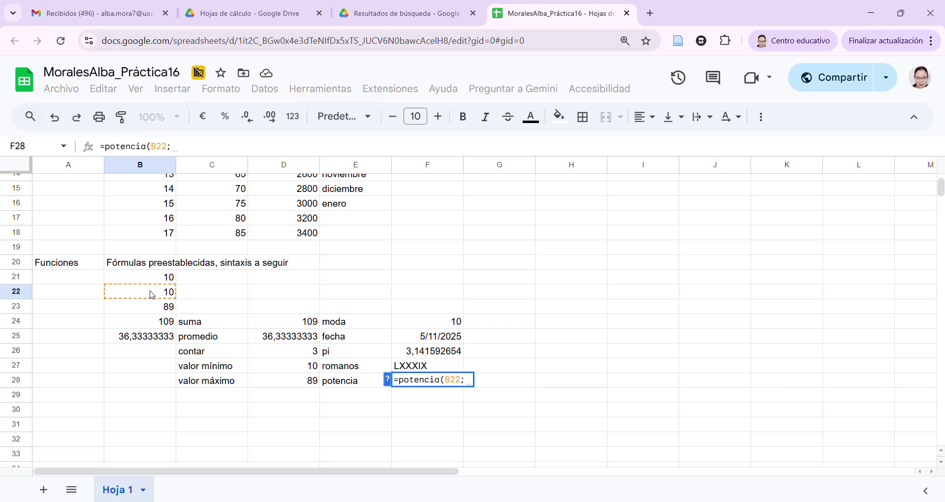
{"action": "type", "text": "2"}
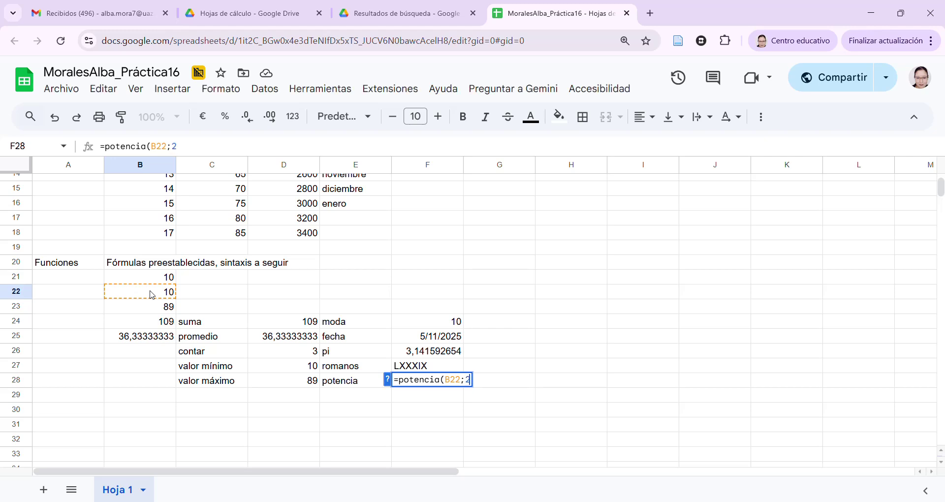
{"action": "type", "text": ")"}
{"action": "key", "text": "Return"}
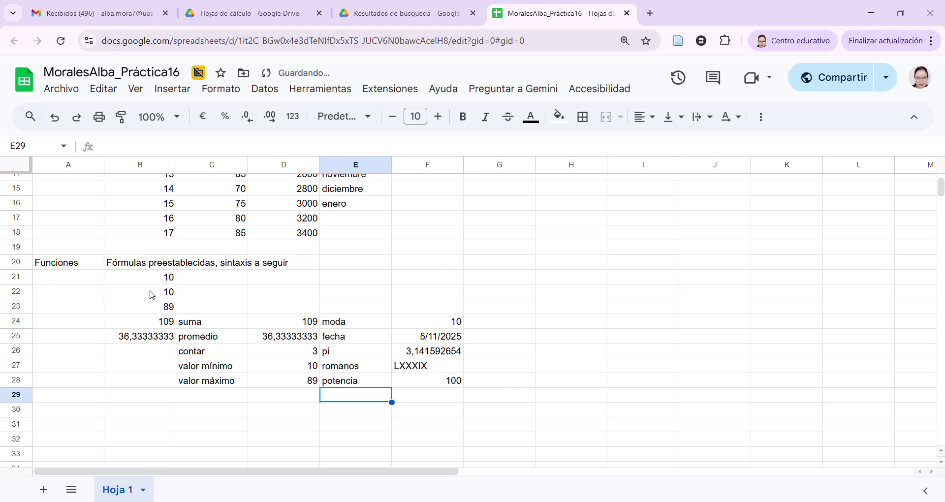
{"action": "left_click", "coordinate": [427, 382]}
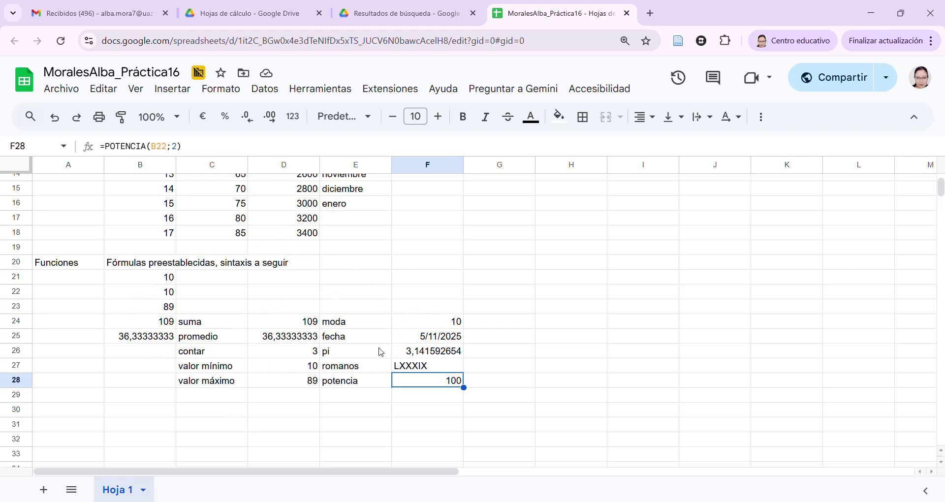
Type the label 'concatenar' in G24 beside the moda result
{"action": "left_click", "coordinate": [511, 323]}
{"action": "type", "text": "concatenar"}
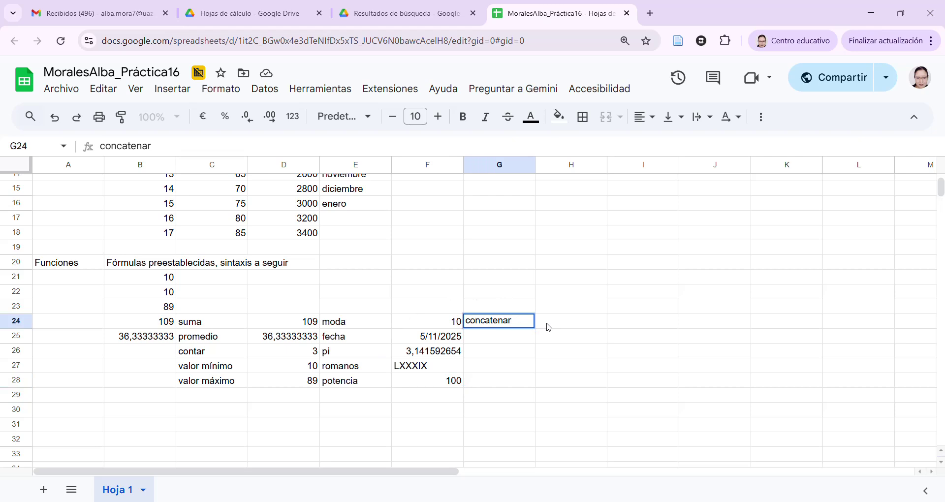
{"action": "left_click", "coordinate": [549, 327]}
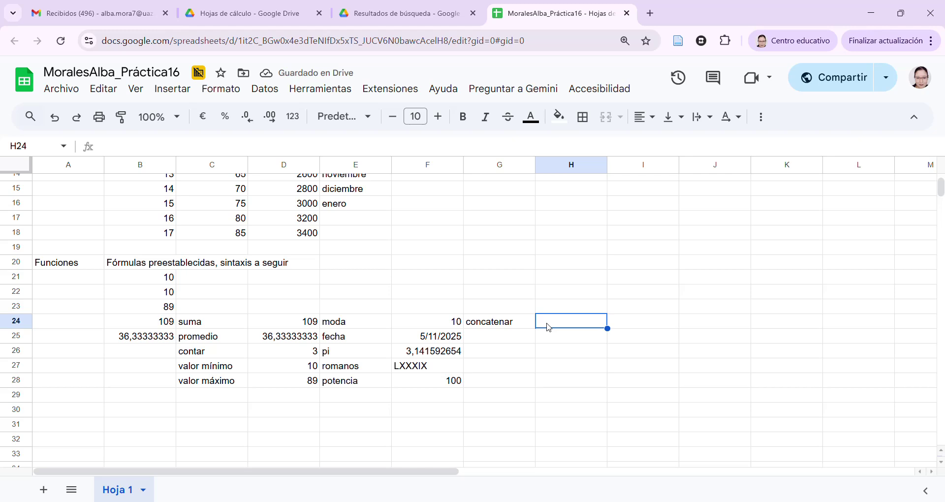
Enter =CONCATENAR(C24;" ";C25) in H24 so it shows 'suma promedio'
{"action": "type", "text": "=c"}
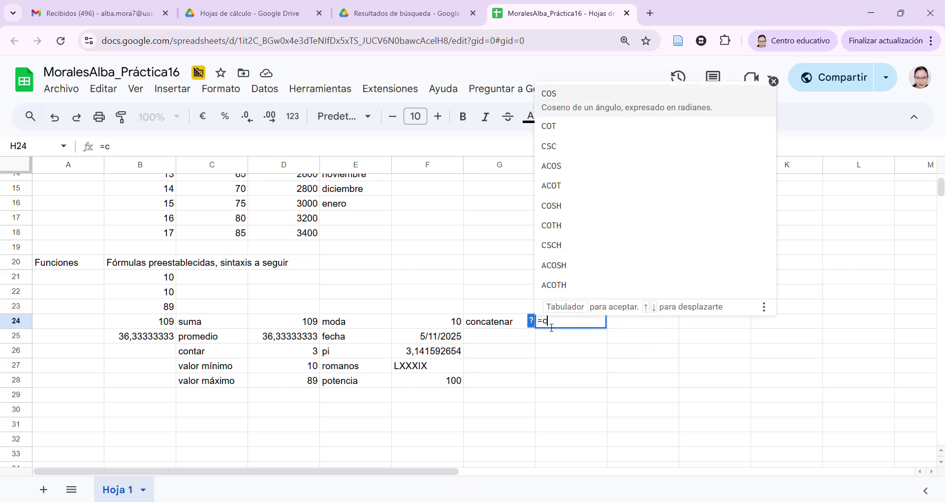
{"action": "type", "text": "oncatenar"}
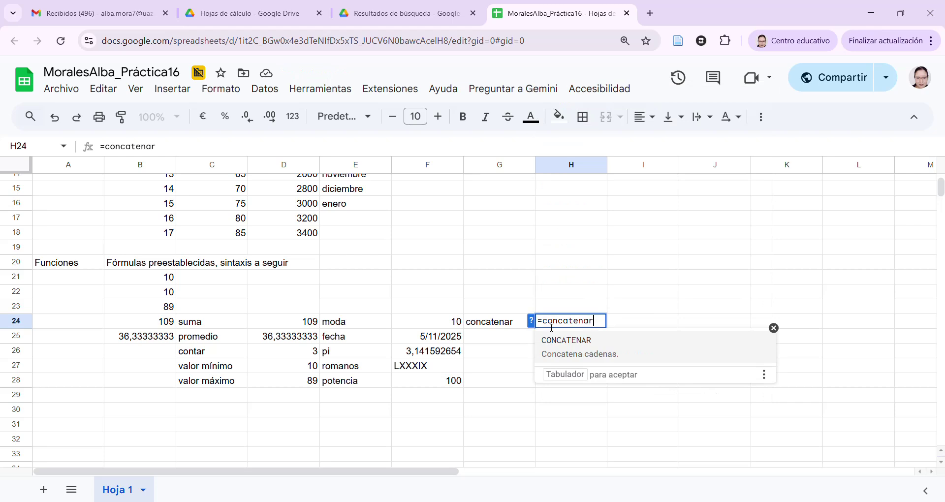
{"action": "type", "text": "("}
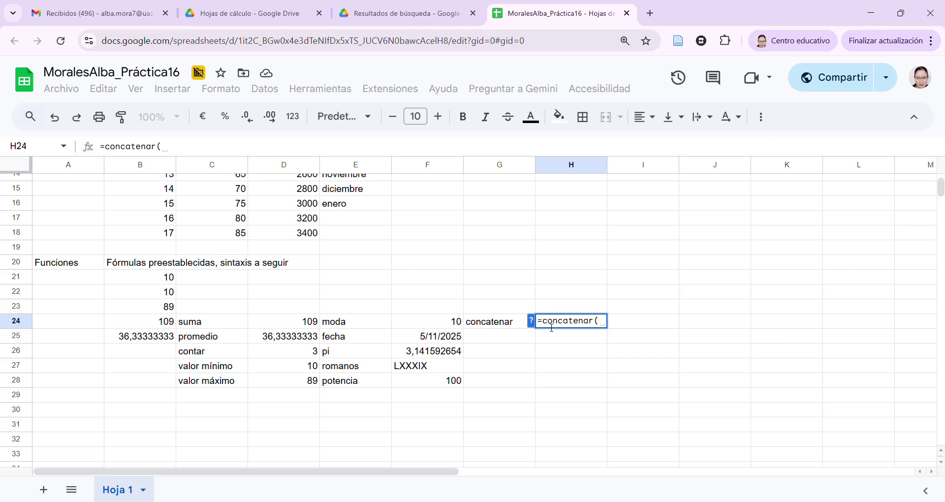
{"action": "left_click", "coordinate": [222, 327]}
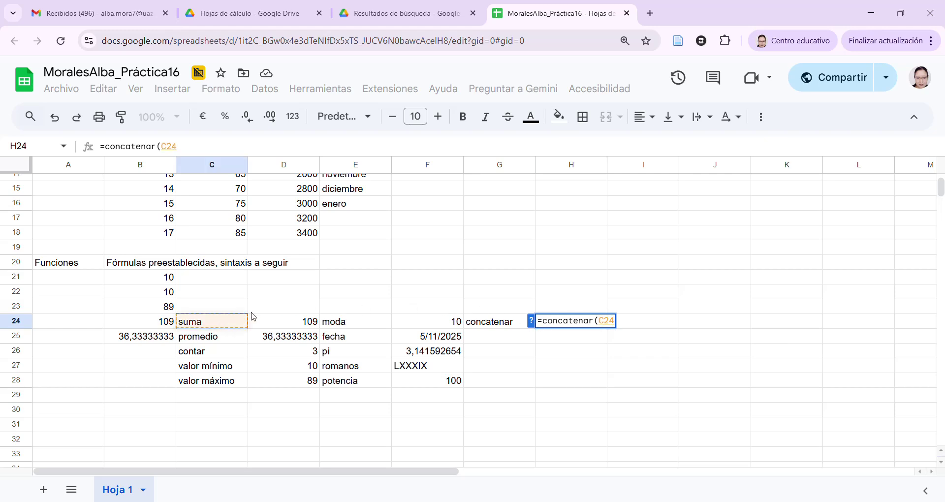
{"action": "type", "text": ";"}
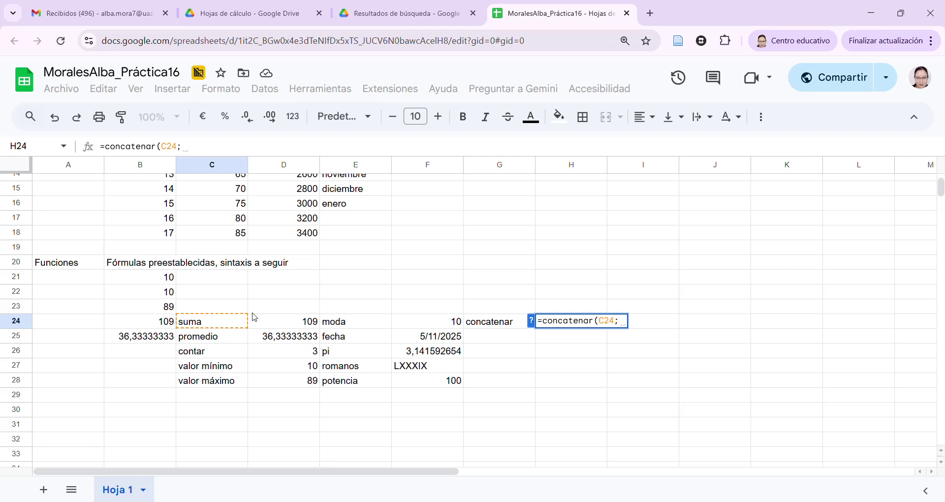
{"action": "type", "text": "\" \""}
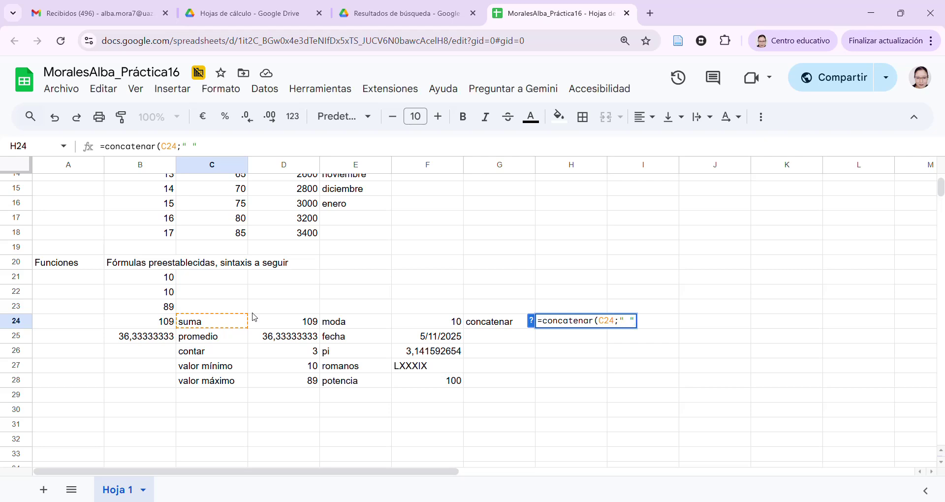
{"action": "type", "text": ";"}
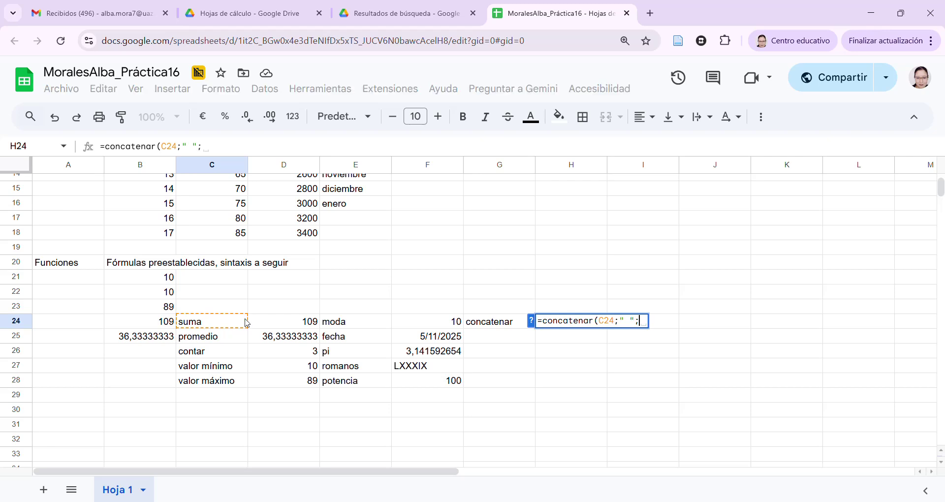
{"action": "left_click", "coordinate": [218, 340]}
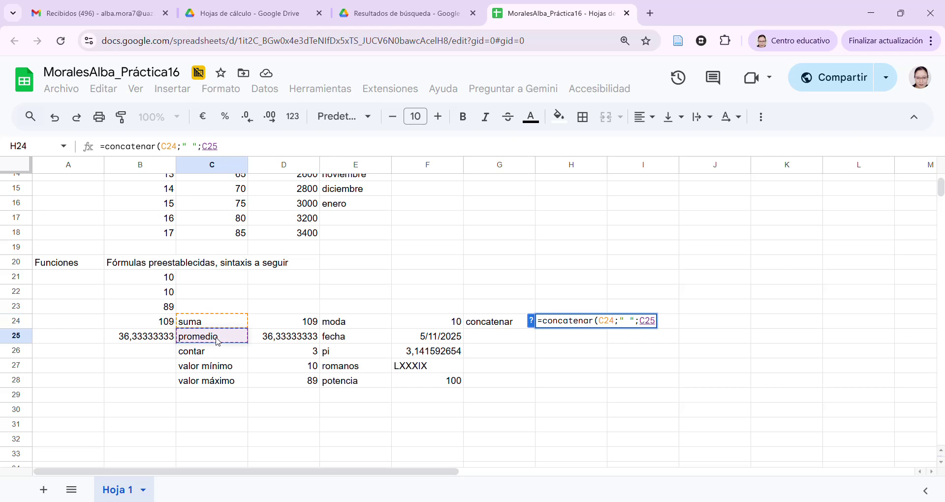
{"action": "type", "text": ")"}
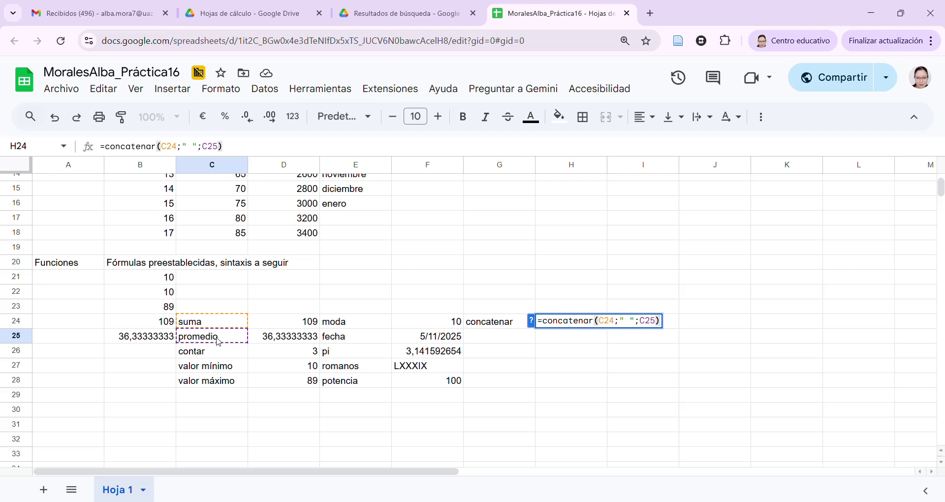
{"action": "key", "text": "Return"}
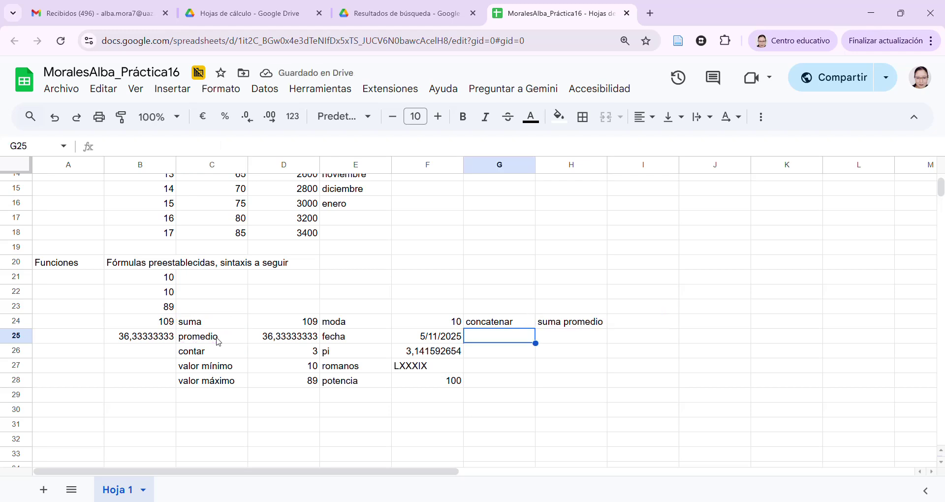
{"action": "left_click", "coordinate": [584, 325]}
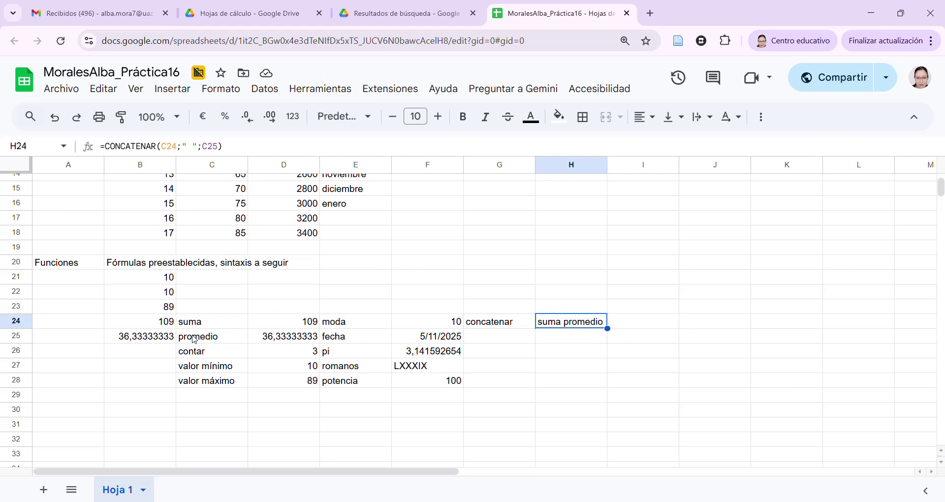
{"action": "key", "text": "Down"}
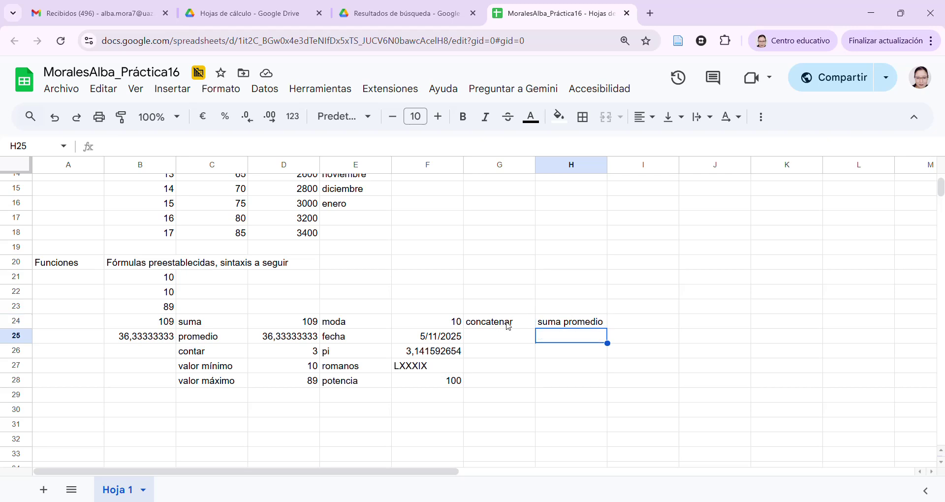
{"action": "left_click", "coordinate": [173, 89]}
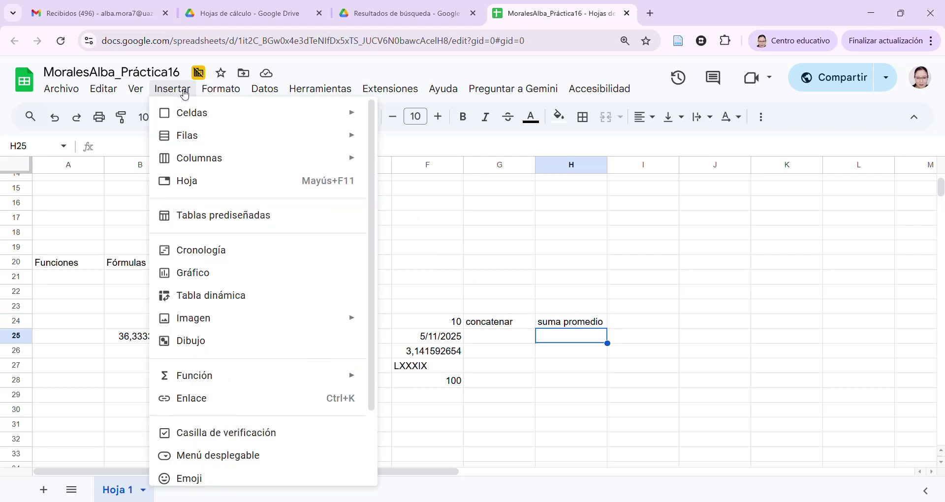
{"action": "mouse_move", "coordinate": [240, 376]}
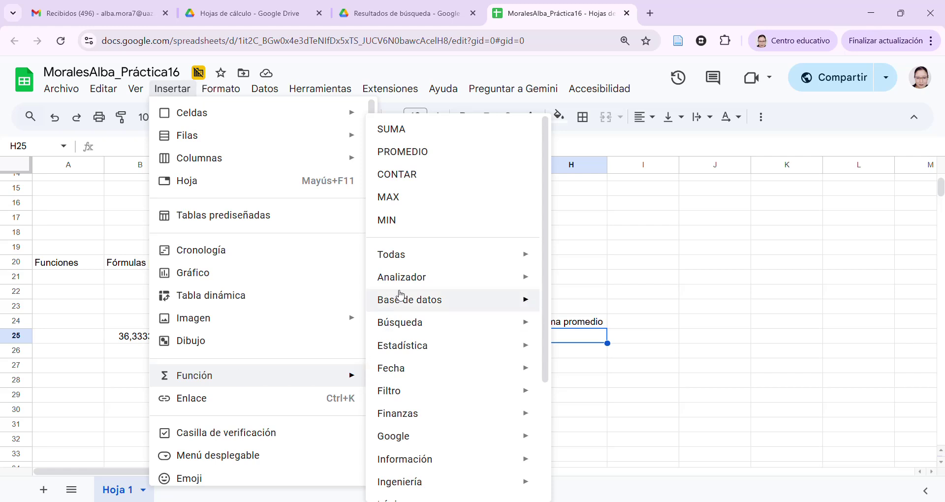
{"action": "mouse_move", "coordinate": [418, 313]}
{"action": "scroll", "coordinate": [418, 313], "scroll_direction": "down", "scroll_amount": 3}
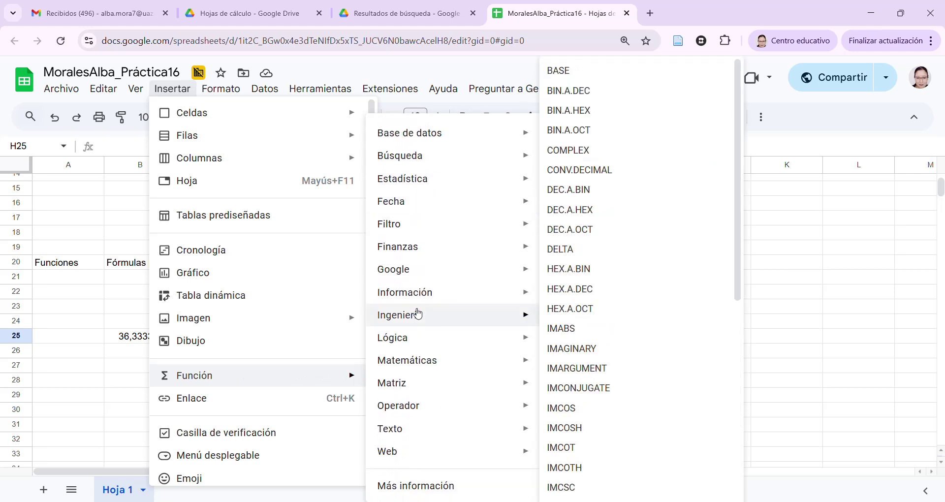
{"action": "mouse_move", "coordinate": [422, 432]}
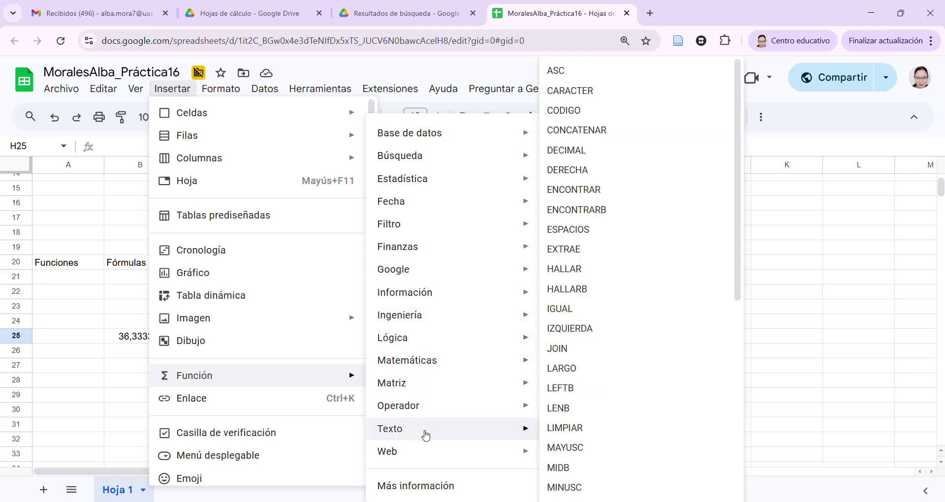
{"action": "mouse_move", "coordinate": [424, 366]}
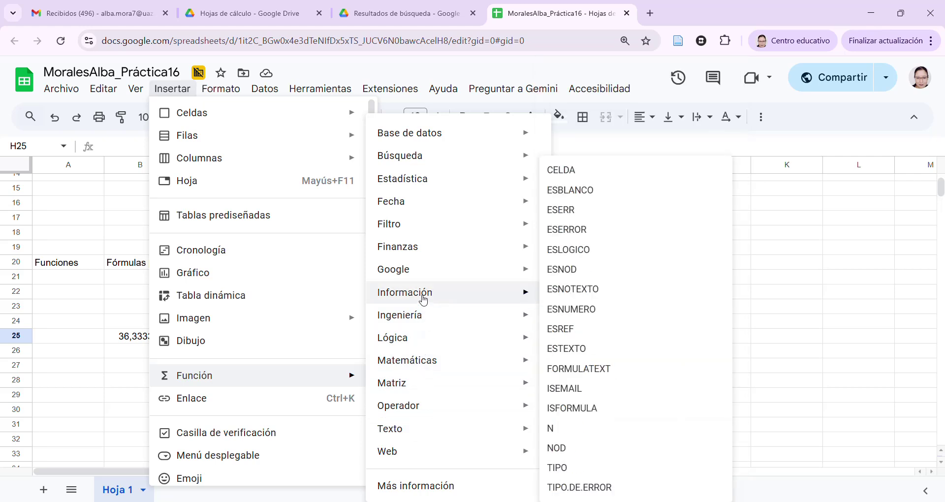
{"action": "mouse_move", "coordinate": [404, 228]}
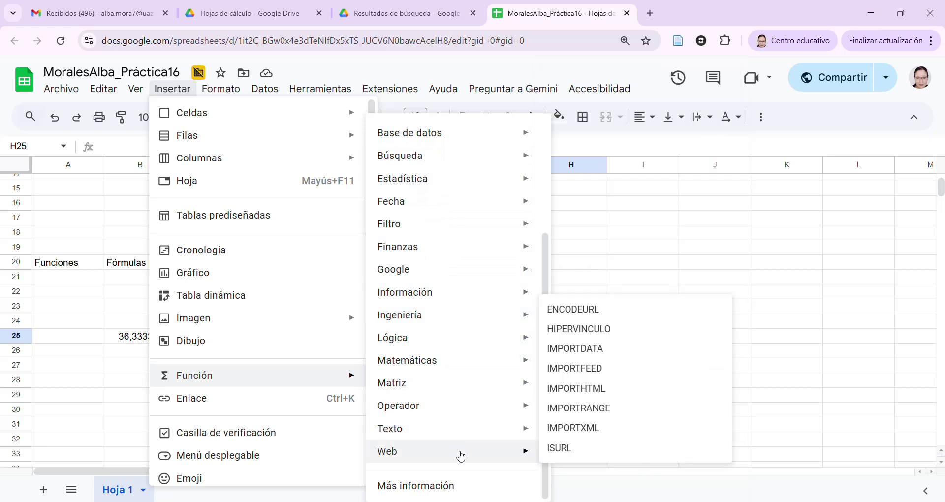
{"action": "mouse_move", "coordinate": [458, 379]}
{"action": "scroll", "coordinate": [459, 378], "scroll_direction": "up", "scroll_amount": 3}
{"action": "scroll", "coordinate": [458, 379], "scroll_direction": "up", "scroll_amount": 1}
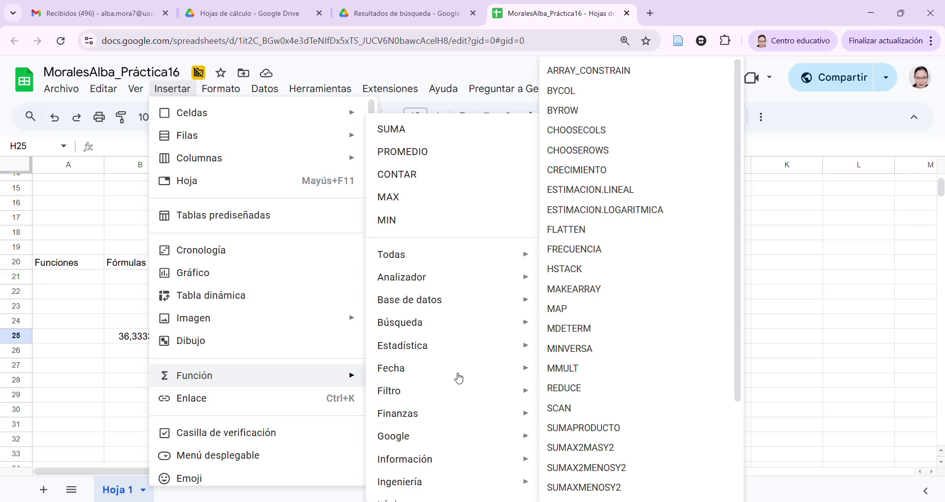
{"action": "mouse_move", "coordinate": [450, 283]}
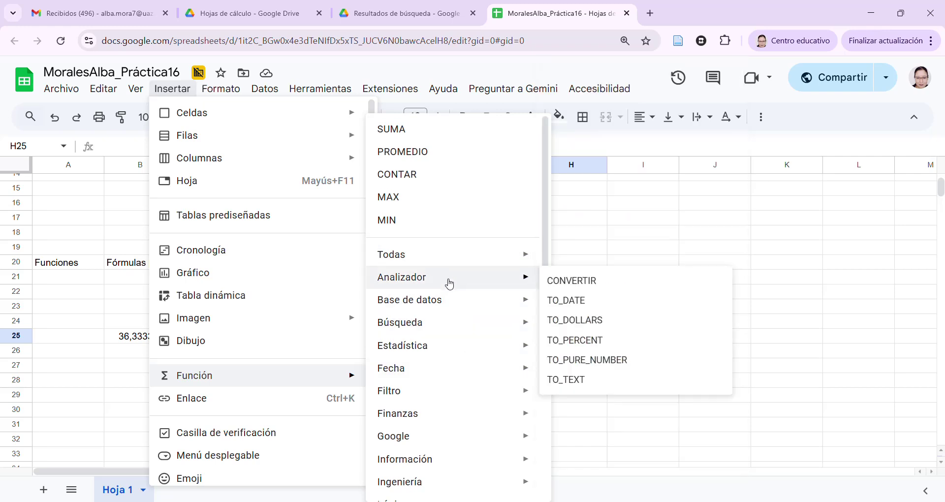
{"action": "mouse_move", "coordinate": [443, 332]}
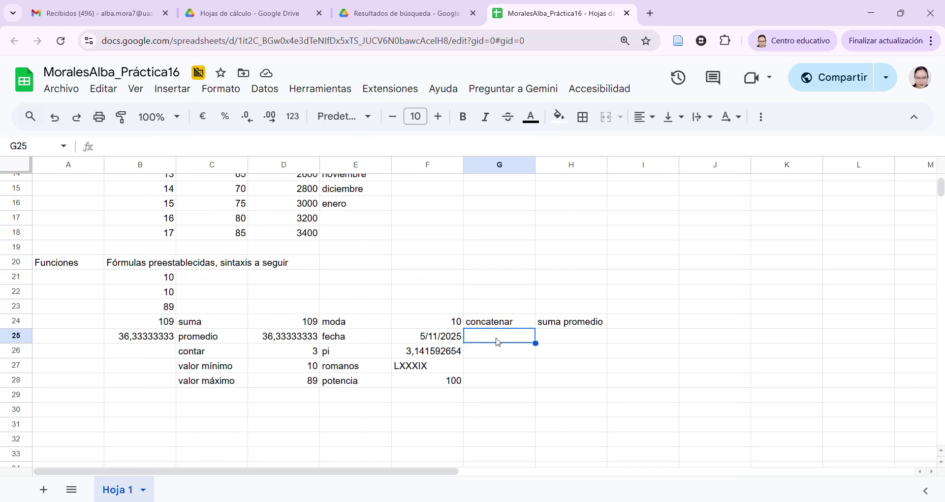
{"action": "left_click", "coordinate": [761, 119]}
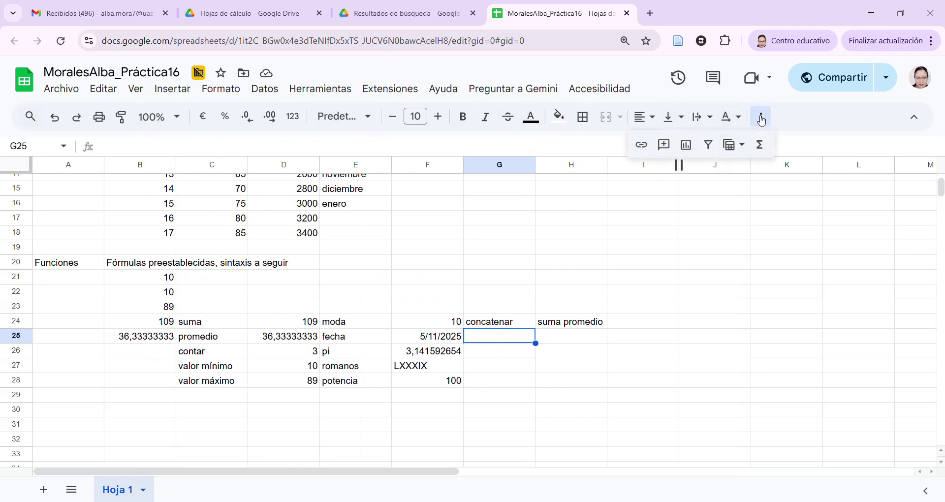
{"action": "left_click", "coordinate": [766, 150]}
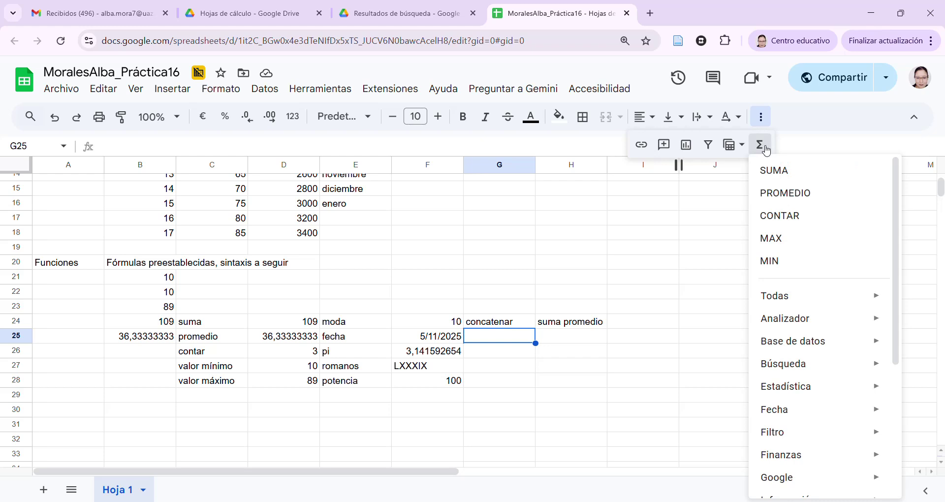
{"action": "scroll", "coordinate": [810, 270], "scroll_direction": "down", "scroll_amount": 2}
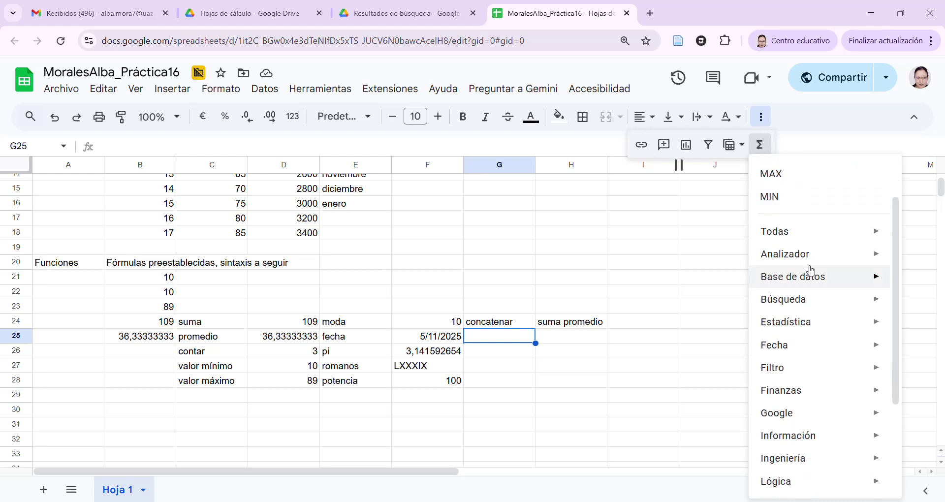
{"action": "scroll", "coordinate": [810, 270], "scroll_direction": "down", "scroll_amount": 3}
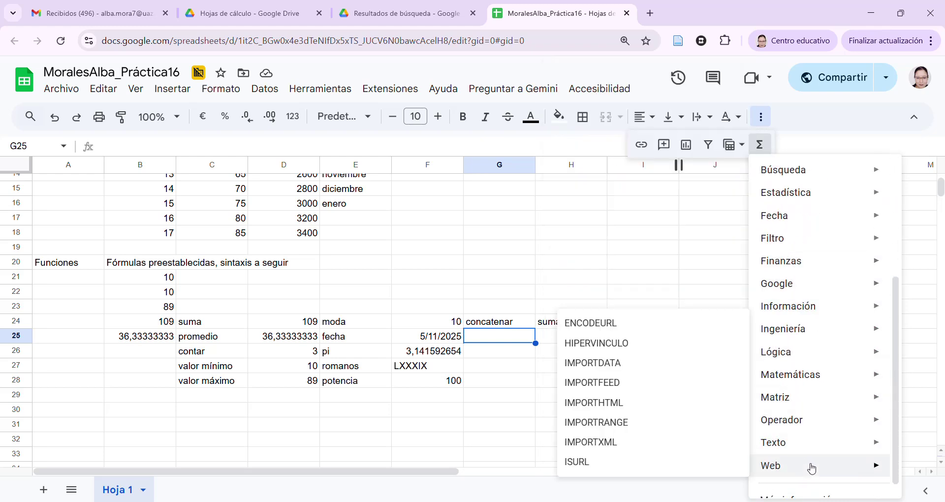
{"action": "mouse_move", "coordinate": [779, 201]}
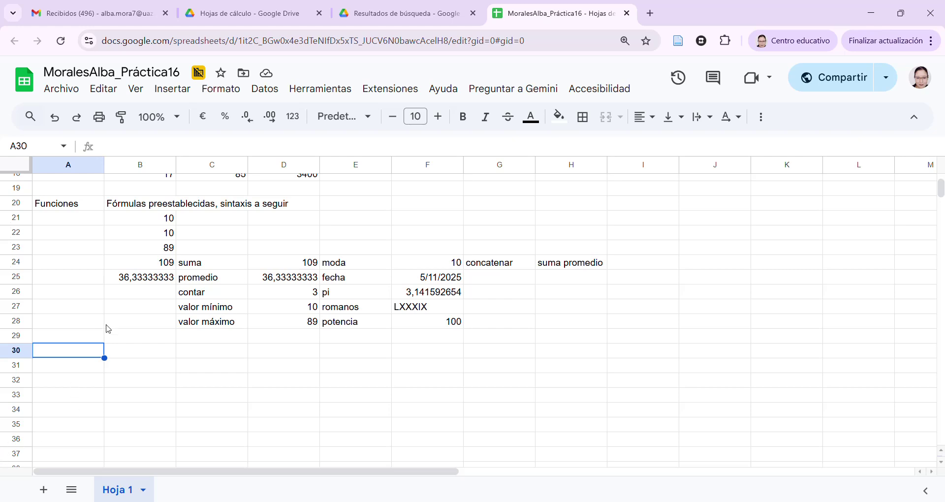
{"action": "scroll", "coordinate": [108, 320], "scroll_direction": "up", "scroll_amount": 6}
Review the discount table's Precio Regular, % de Descuento and Cantidad Descuento headers in rows 30–34
{"action": "scroll", "coordinate": [140, 281], "scroll_direction": "down", "scroll_amount": 6}
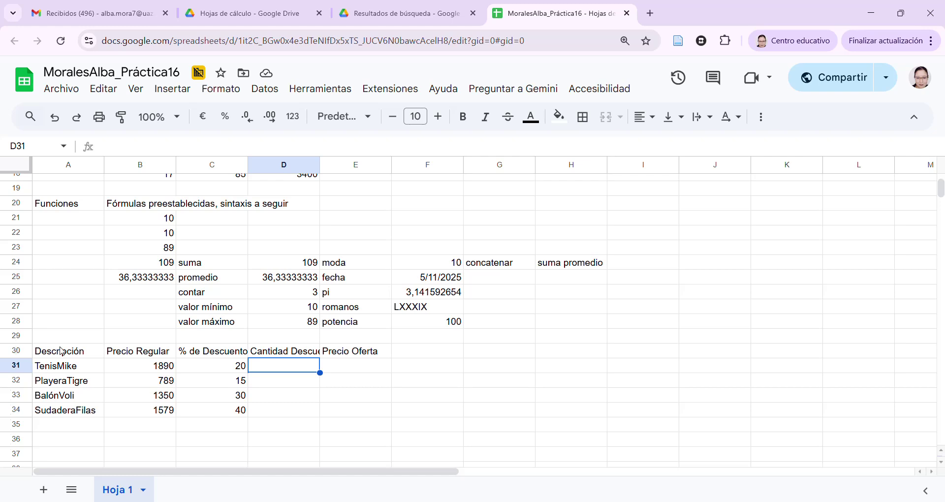
{"action": "left_click", "coordinate": [136, 356]}
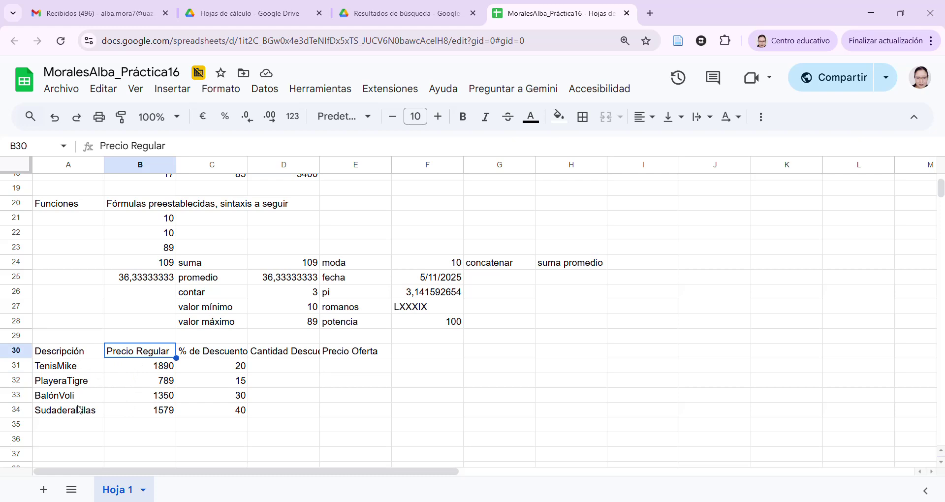
{"action": "left_click", "coordinate": [204, 353]}
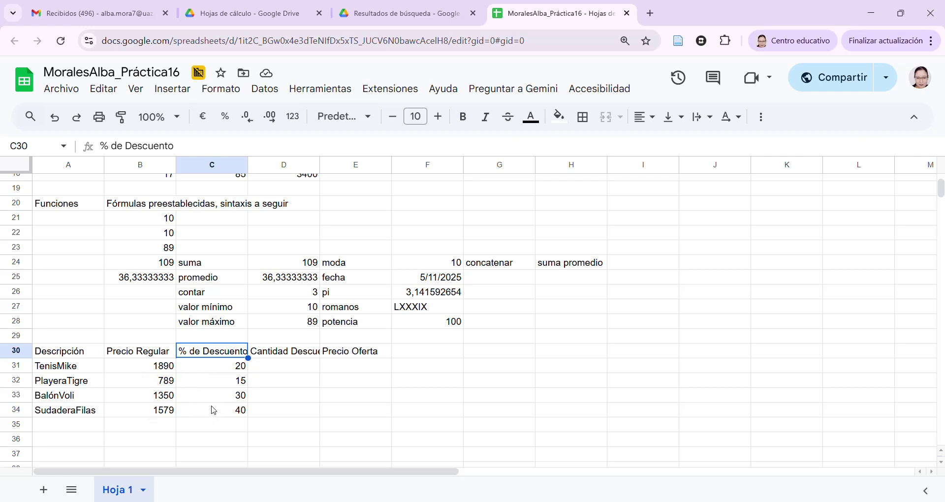
{"action": "left_click", "coordinate": [289, 368]}
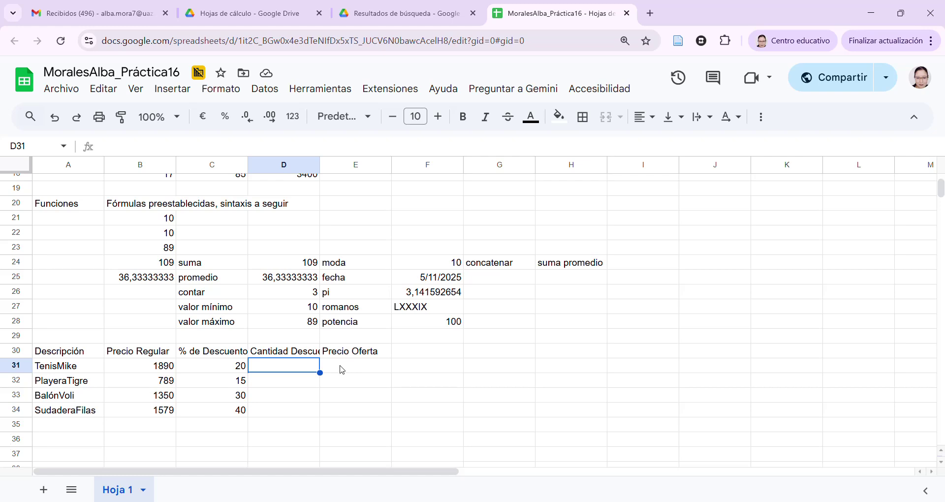
{"action": "left_click", "coordinate": [294, 352]}
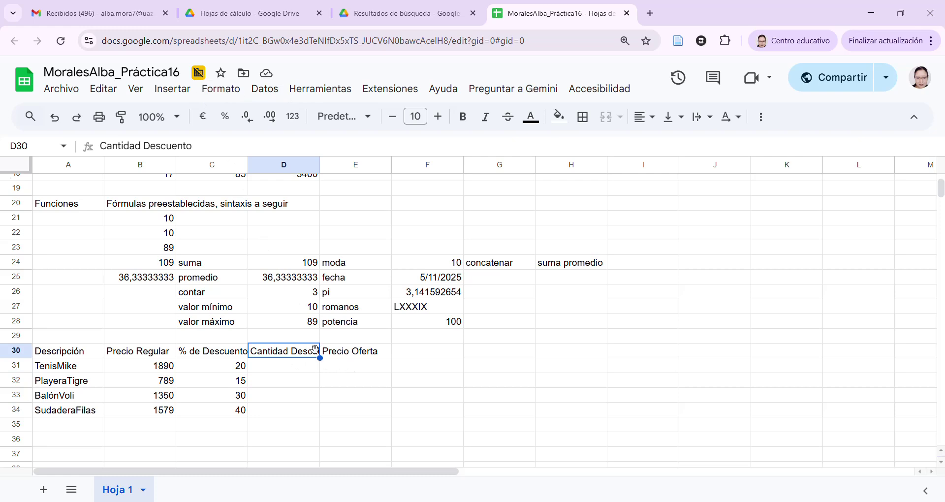
{"action": "left_click", "coordinate": [498, 368]}
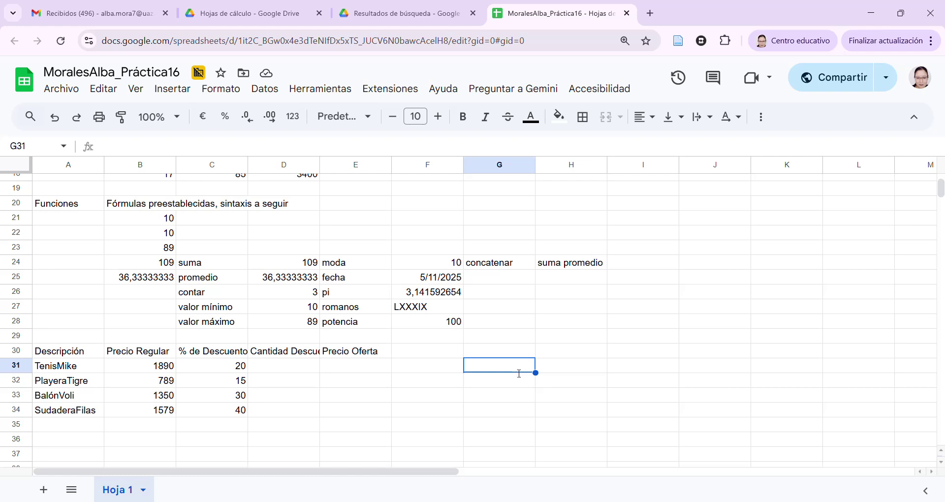
Write the note 'Cantidad descuento=(precio regular * %de descuento) / 100' in G31
{"action": "type", "text": "Cantidad de"}
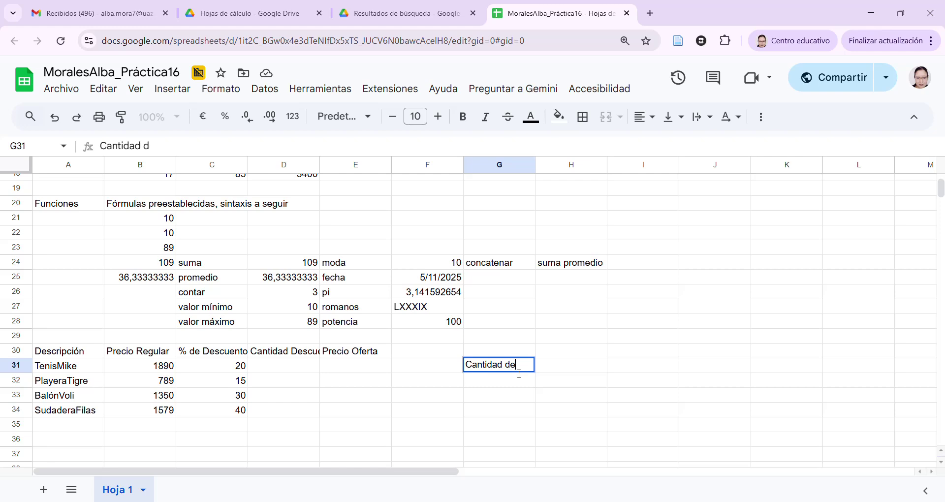
{"action": "type", "text": "scuento="}
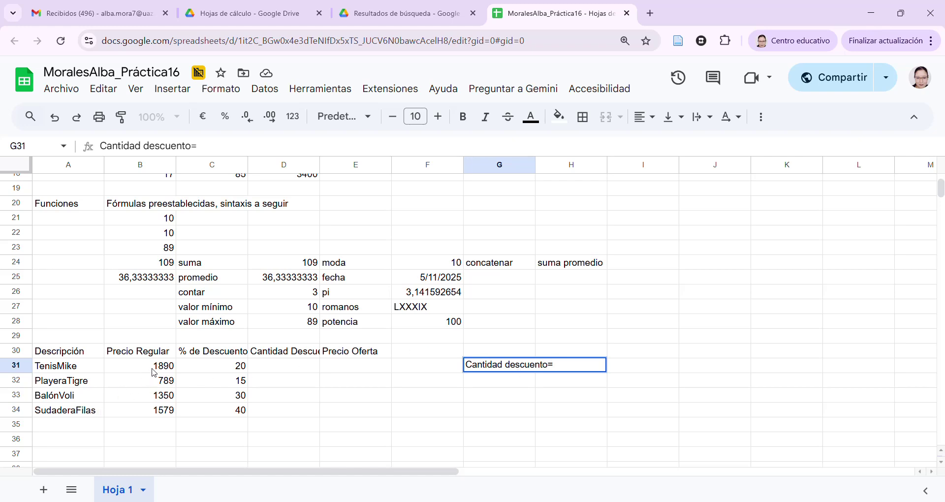
{"action": "type", "text": "precio regular"}
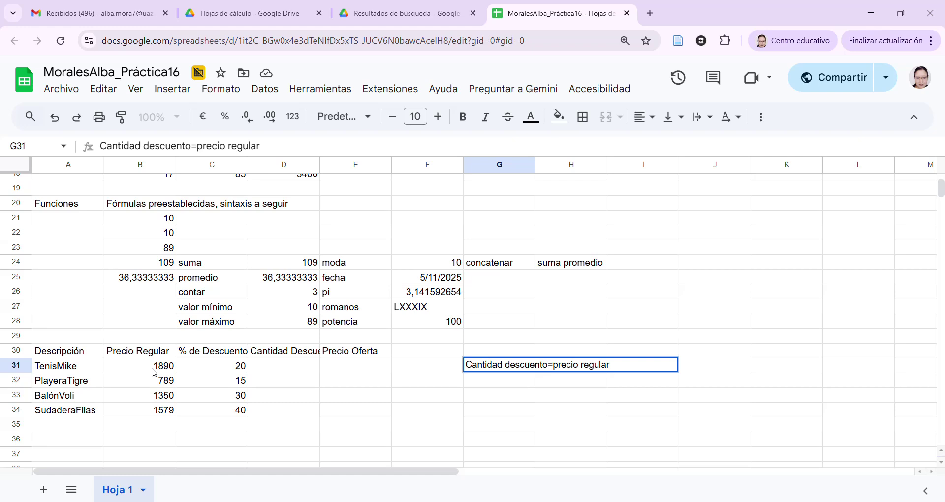
{"action": "type", "text": " *"}
{"action": "type", "text": " %de"}
{"action": "type", "text": " de"}
{"action": "type", "text": "scuento"}
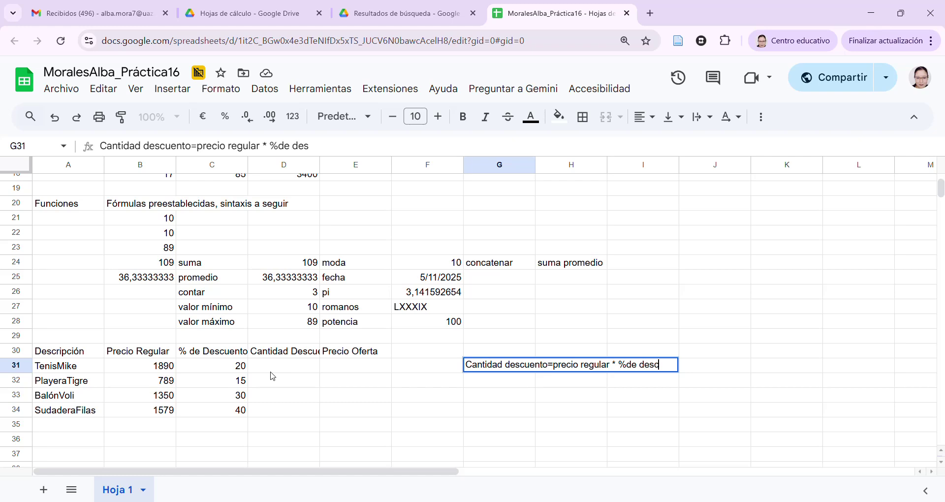
{"action": "type", "text": ")"}
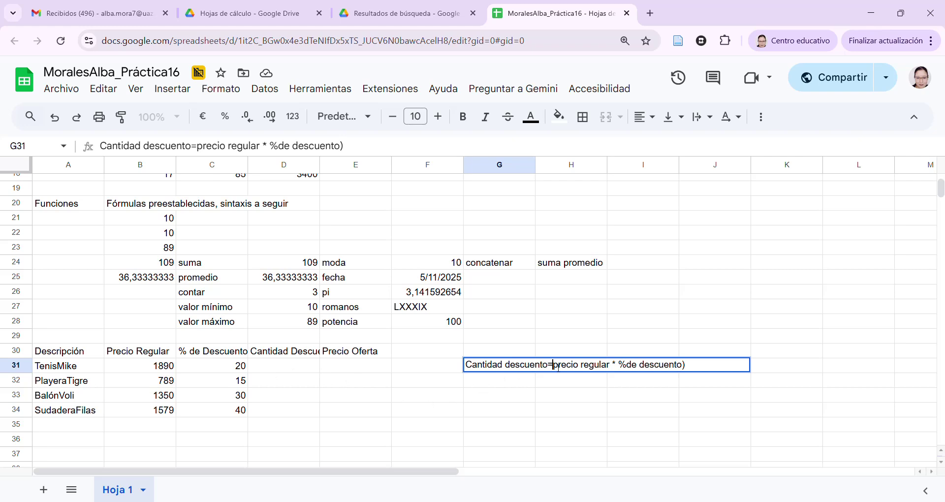
{"action": "type", "text": "("}
{"action": "left_click", "coordinate": [707, 370]}
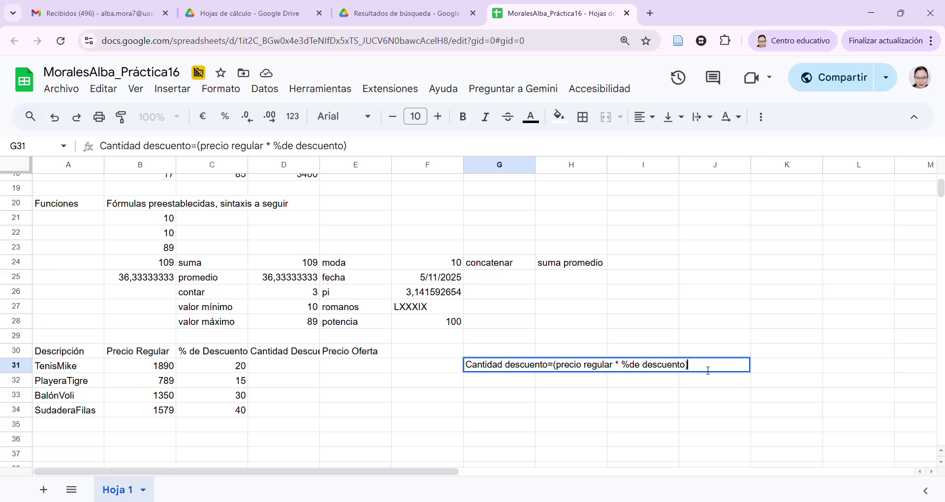
{"action": "type", "text": "/ 100"}
{"action": "key", "text": "Return"}
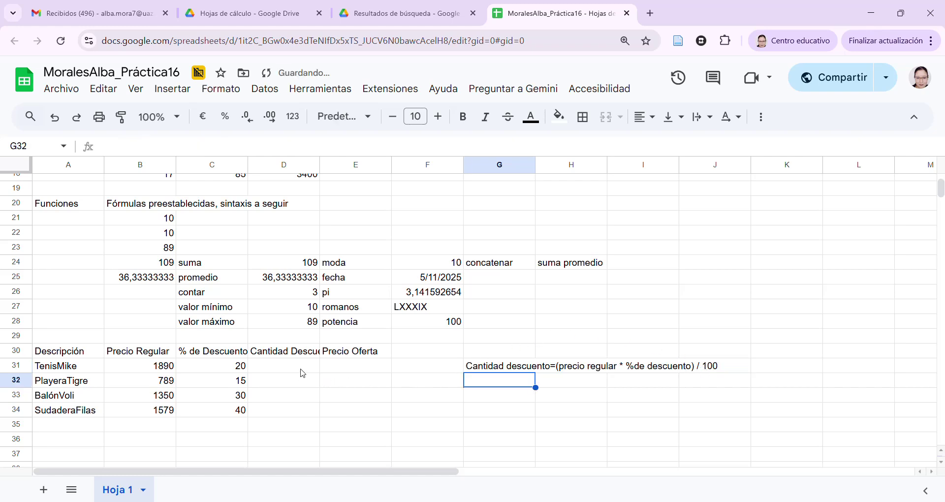
{"action": "left_click", "coordinate": [302, 372]}
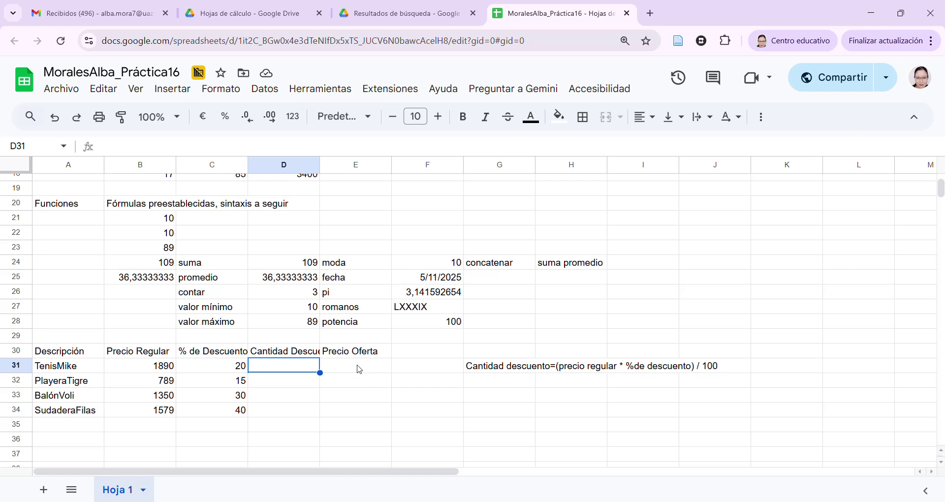
Enter =(B31*C31)/100 in D31, giving TenisMike's 378 discount amount
{"action": "type", "text": "="}
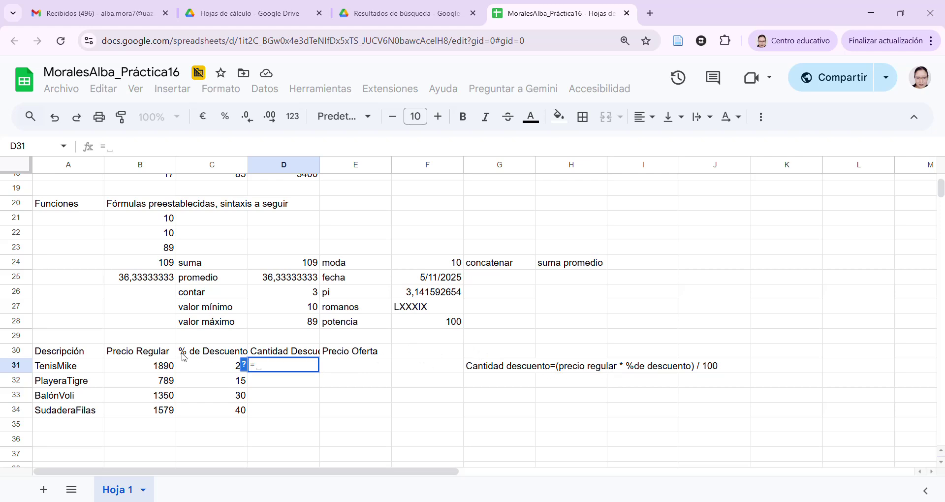
{"action": "left_click", "coordinate": [150, 370]}
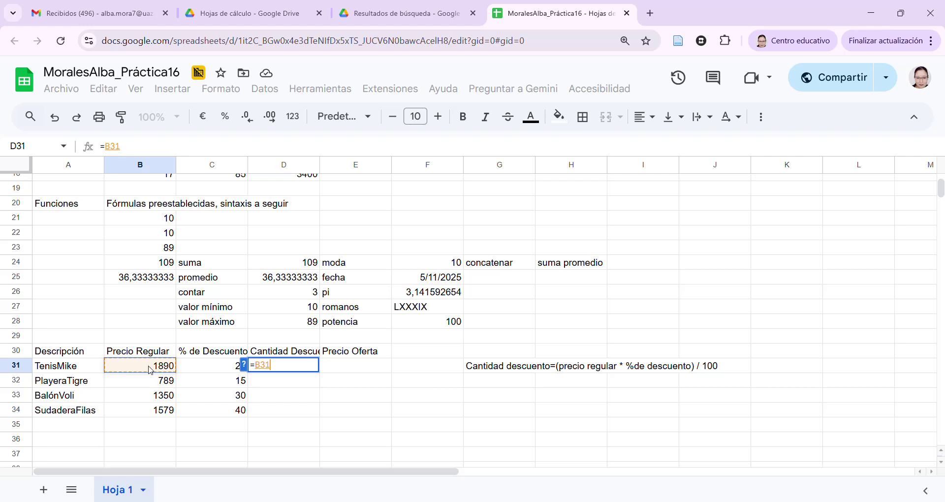
{"action": "type", "text": "*"}
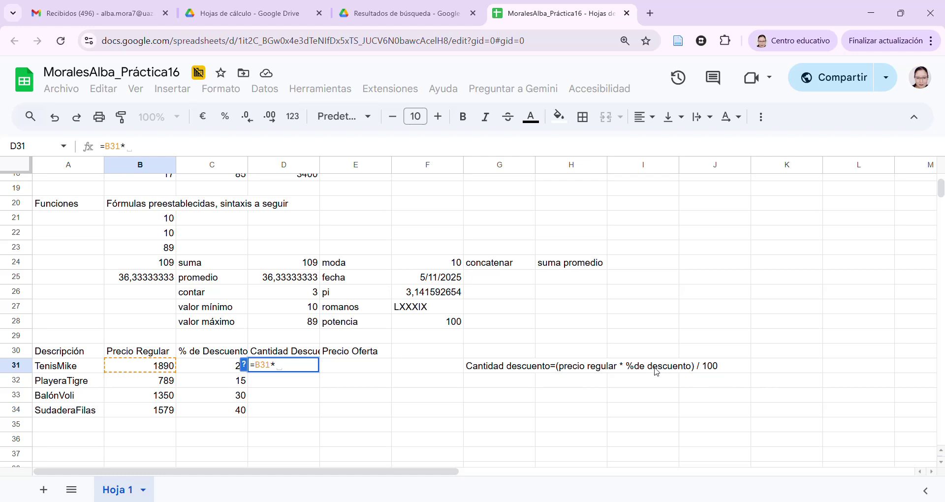
{"action": "left_click", "coordinate": [218, 369]}
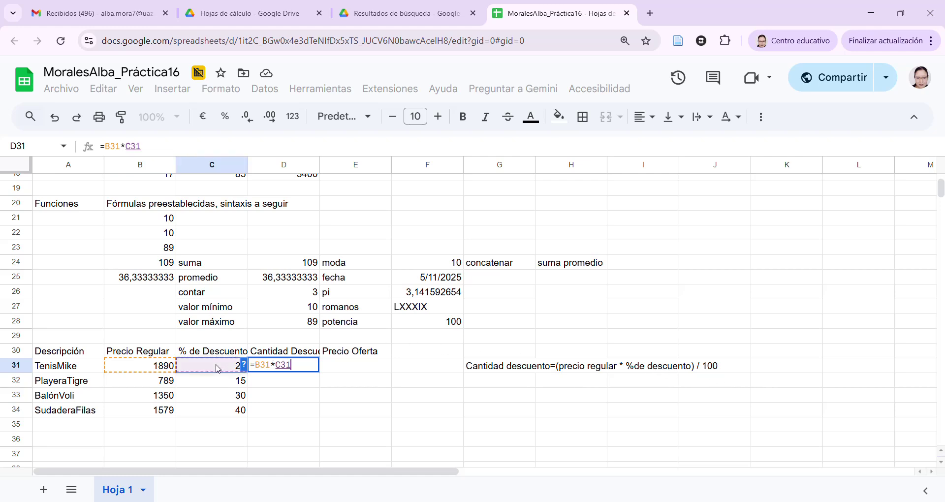
{"action": "type", "text": ")"}
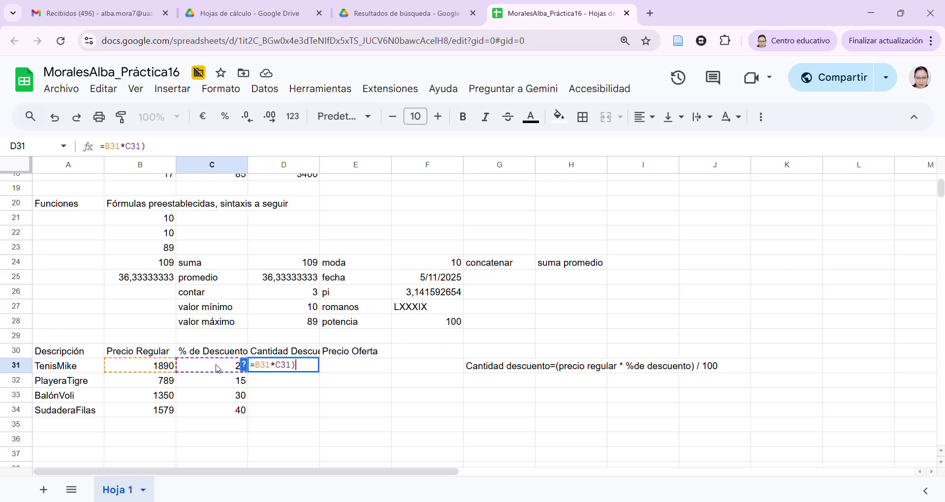
{"action": "left_click", "coordinate": [254, 365]}
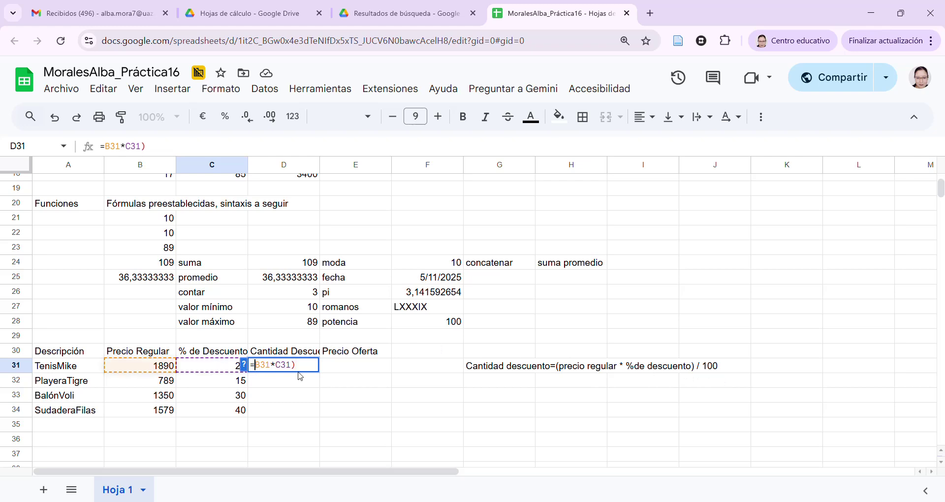
{"action": "type", "text": "("}
{"action": "left_click", "coordinate": [315, 368]}
{"action": "type", "text": "/100"}
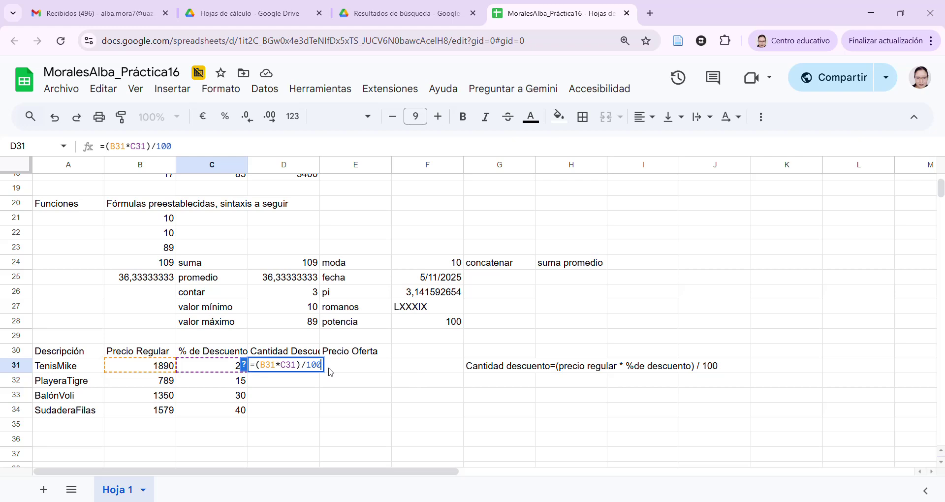
{"action": "key", "text": "Return"}
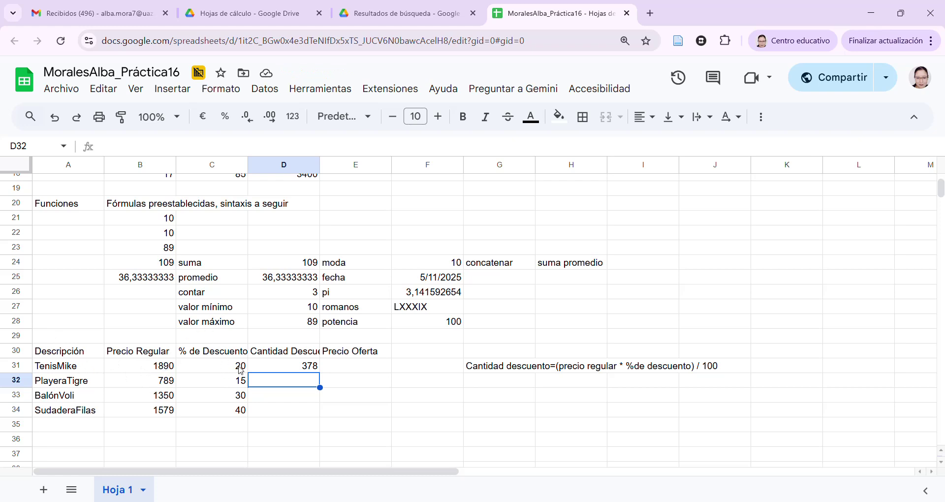
Check D31's formula and the still-empty cells D32:D34 below it
{"action": "left_click", "coordinate": [291, 368]}
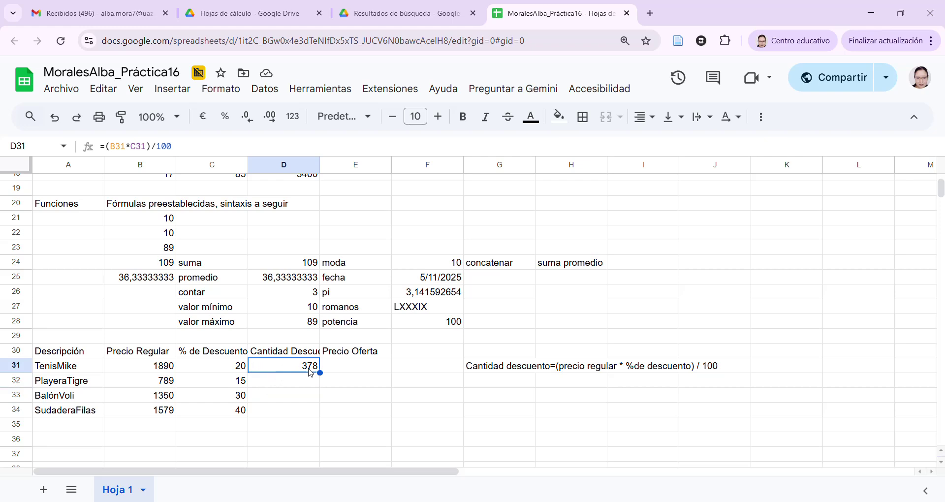
{"action": "left_click", "coordinate": [309, 386]}
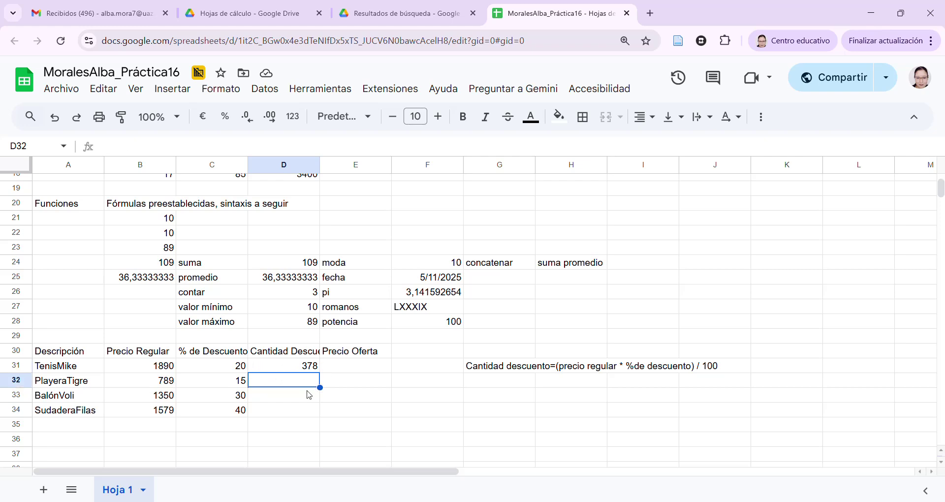
{"action": "left_click", "coordinate": [304, 398]}
{"action": "left_click", "coordinate": [298, 415]}
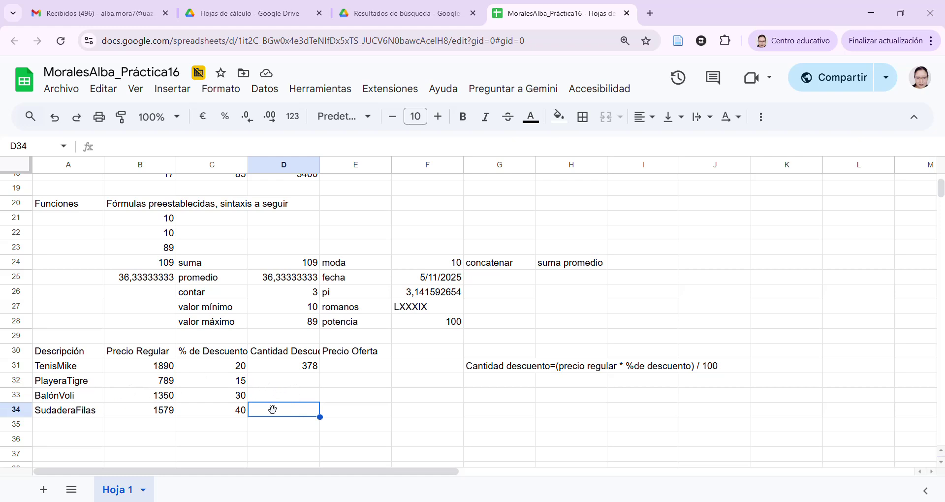
{"action": "left_click", "coordinate": [296, 371]}
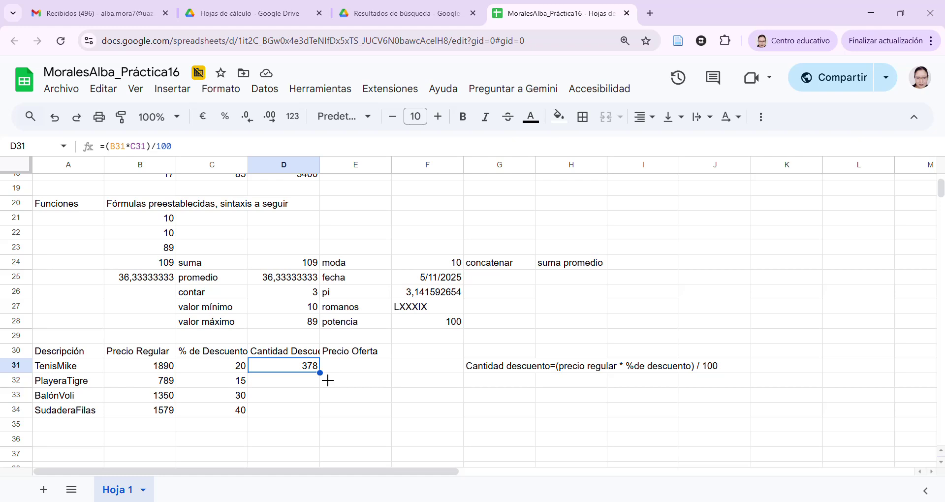
Copy D31's discount formula down to D34 and verify D32:D34 return 118,35, 405 and 631,6
{"action": "left_click_drag", "start_coordinate": [328, 381], "coordinate": [328, 414]}
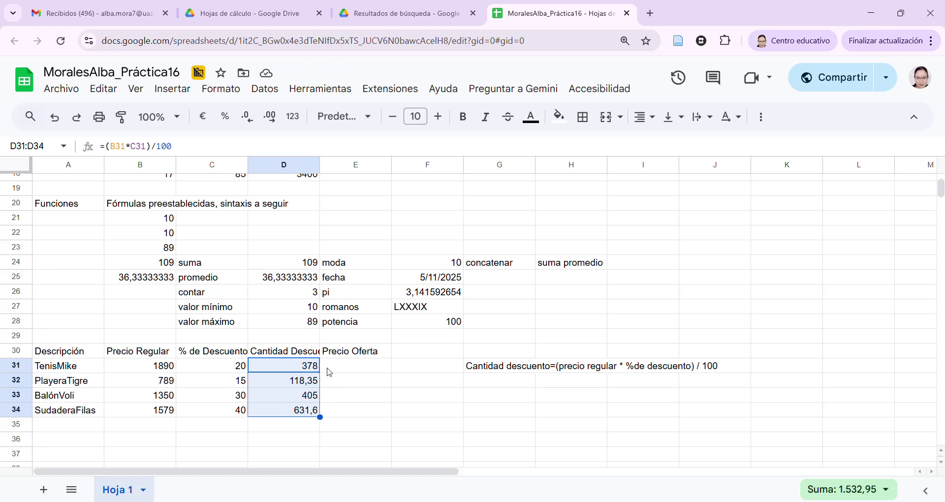
{"action": "left_click", "coordinate": [351, 374]}
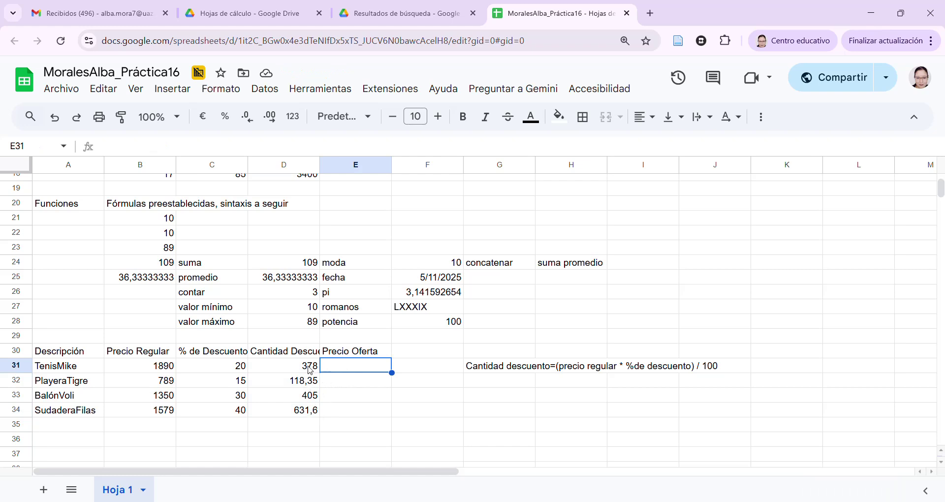
{"action": "left_click", "coordinate": [310, 385]}
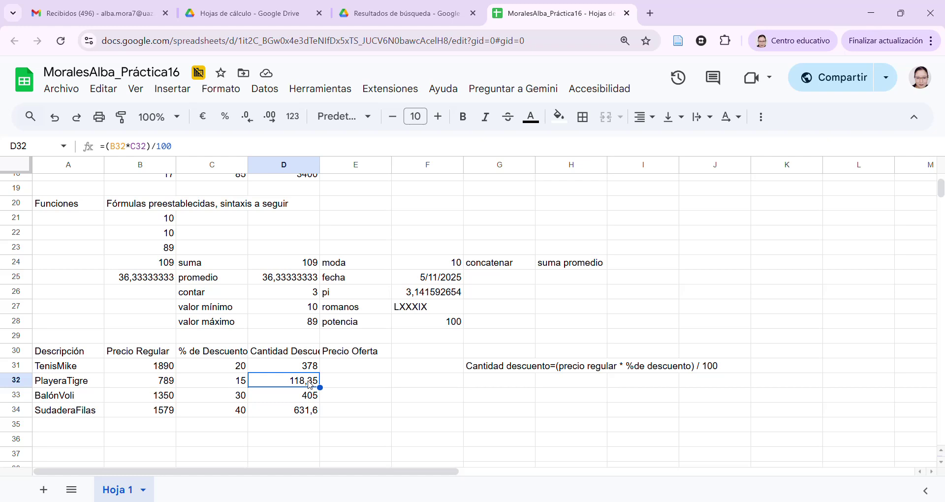
{"action": "key", "text": "Down"}
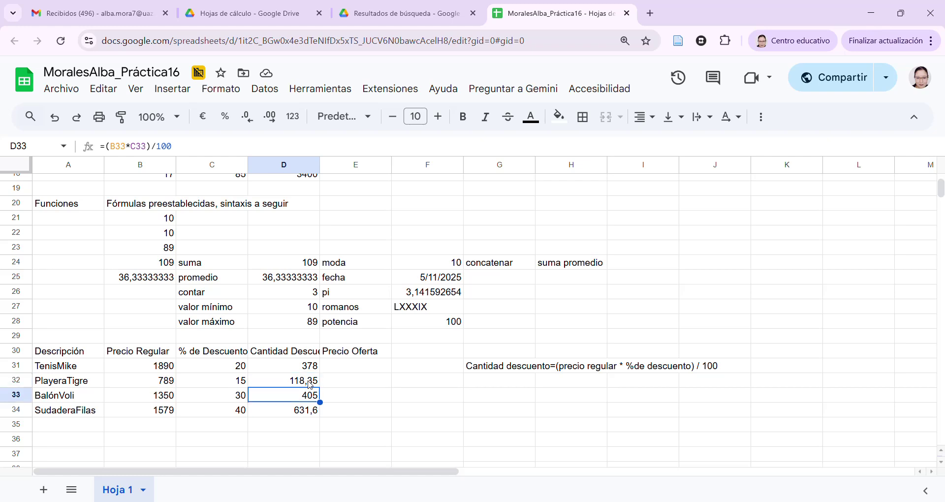
{"action": "key", "text": "Up"}
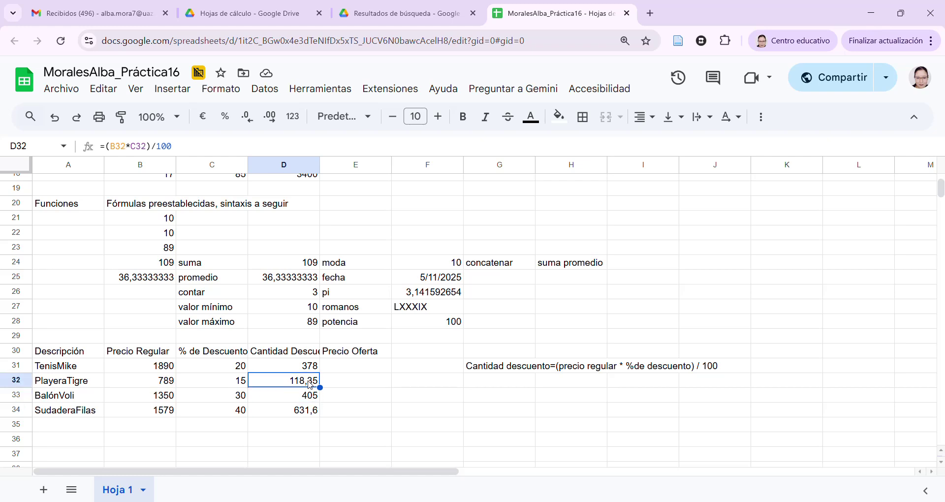
{"action": "key", "text": "Down"}
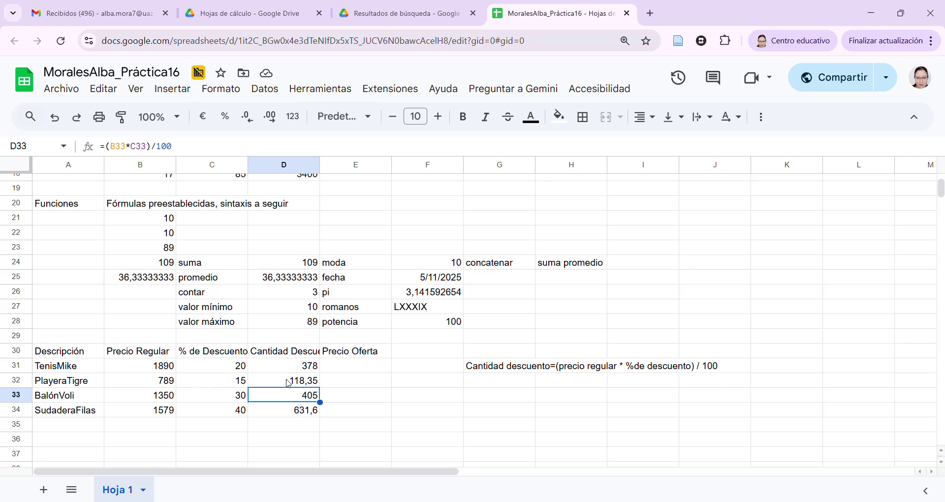
{"action": "left_click", "coordinate": [288, 383]}
{"action": "double_click", "coordinate": [289, 383]}
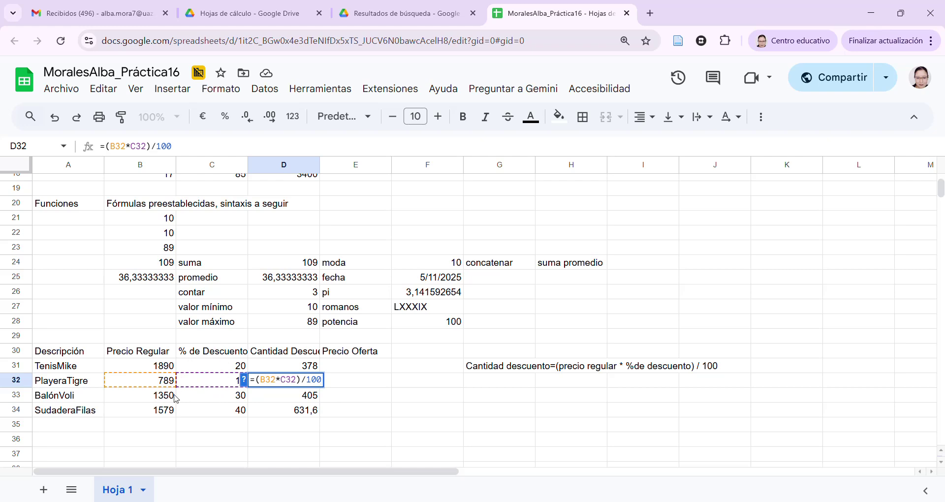
{"action": "key", "text": "Return"}
{"action": "key", "text": "Return"}
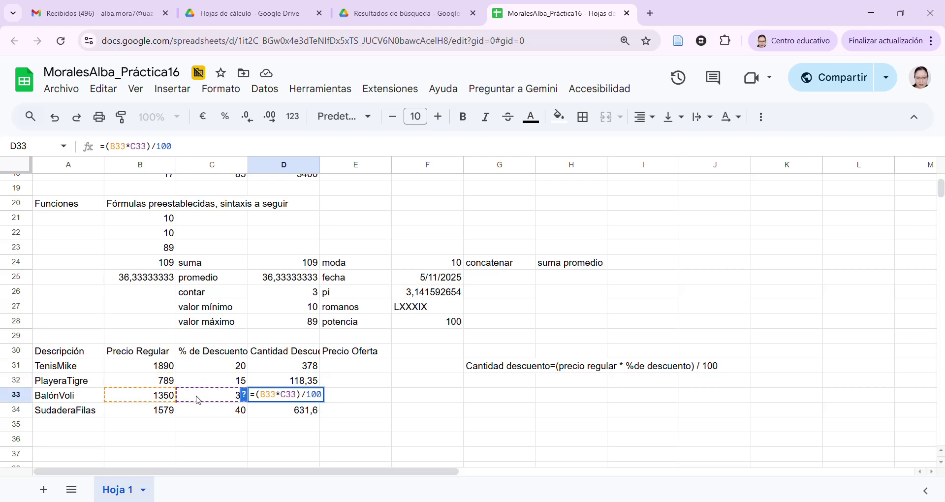
{"action": "key", "text": "Return"}
{"action": "key", "text": "Return"}
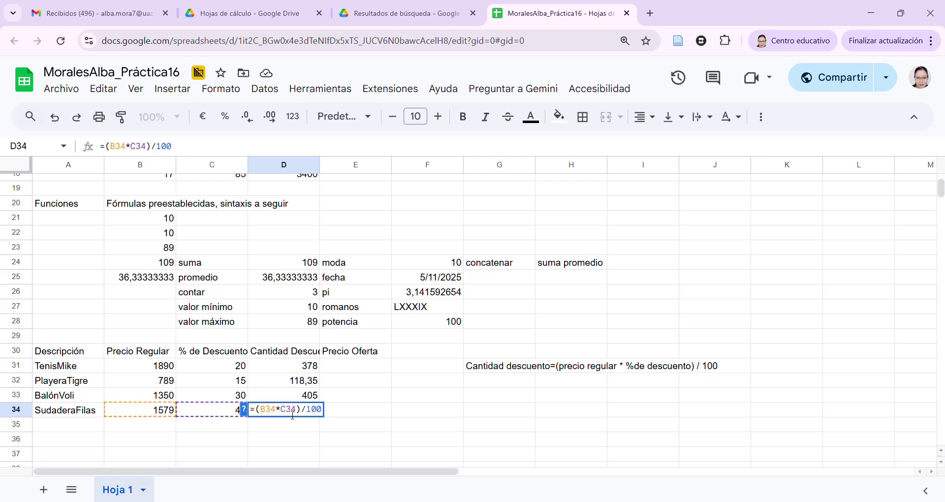
{"action": "key", "text": "Return"}
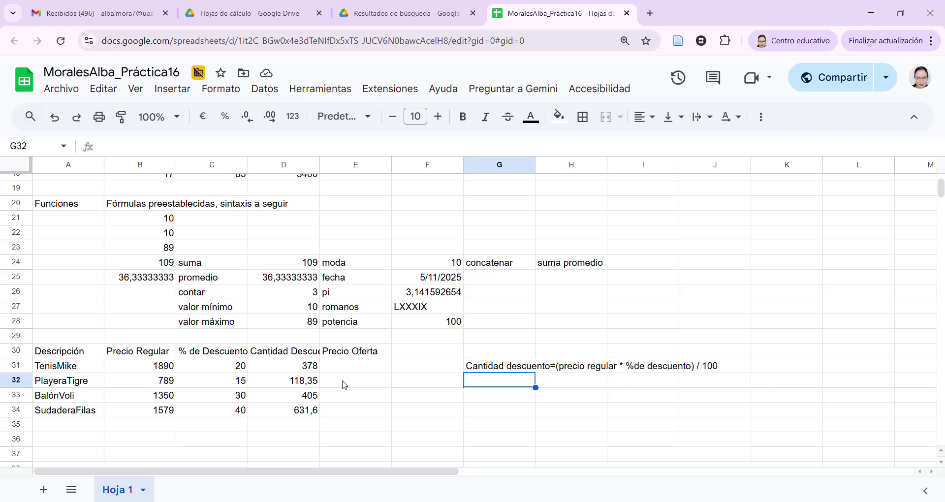
Write the note 'Precio Oferta=precio regular - cantidad de descuento' in G32
{"action": "type", "text": "Precio"}
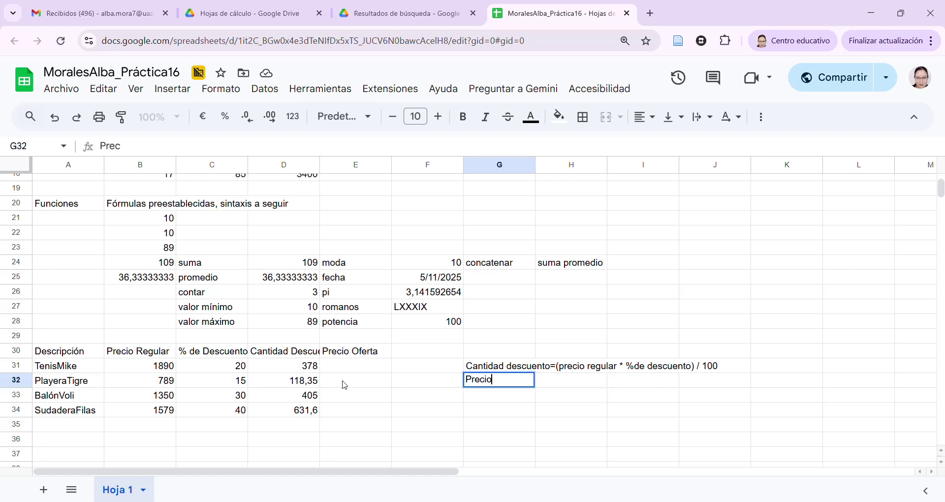
{"action": "type", "text": " Oferta="}
{"action": "type", "text": "prec"}
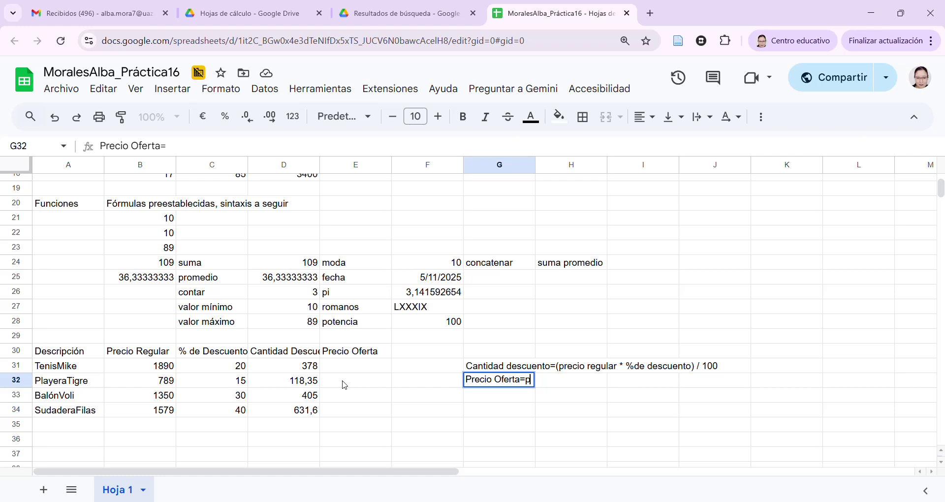
{"action": "type", "text": "io regu"}
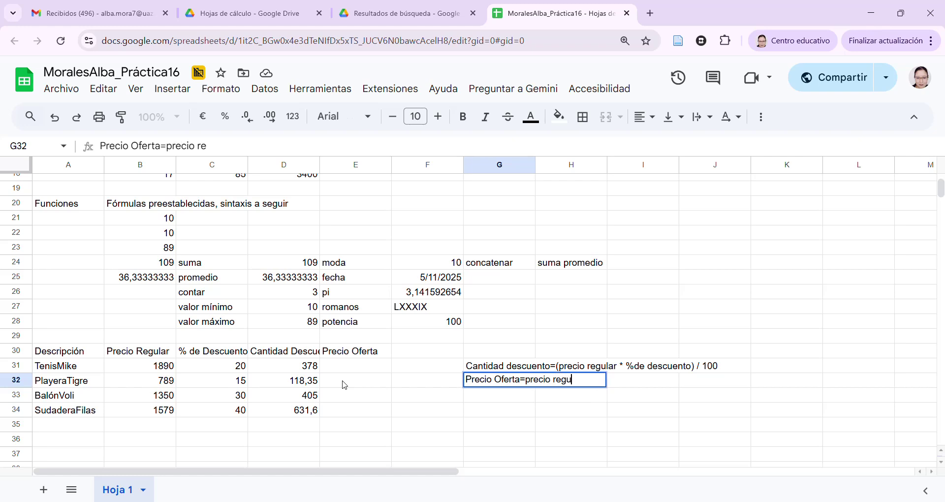
{"action": "type", "text": "lar - cantidad de descuento"}
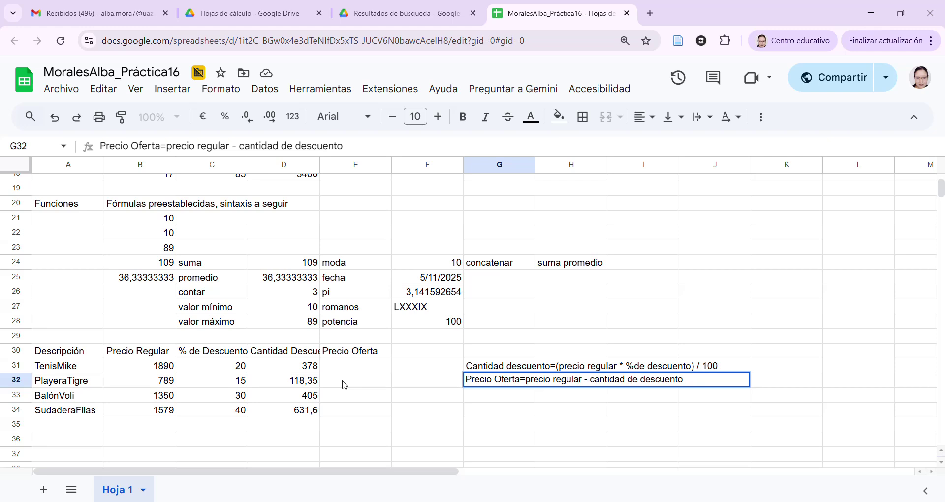
{"action": "key", "text": "Return"}
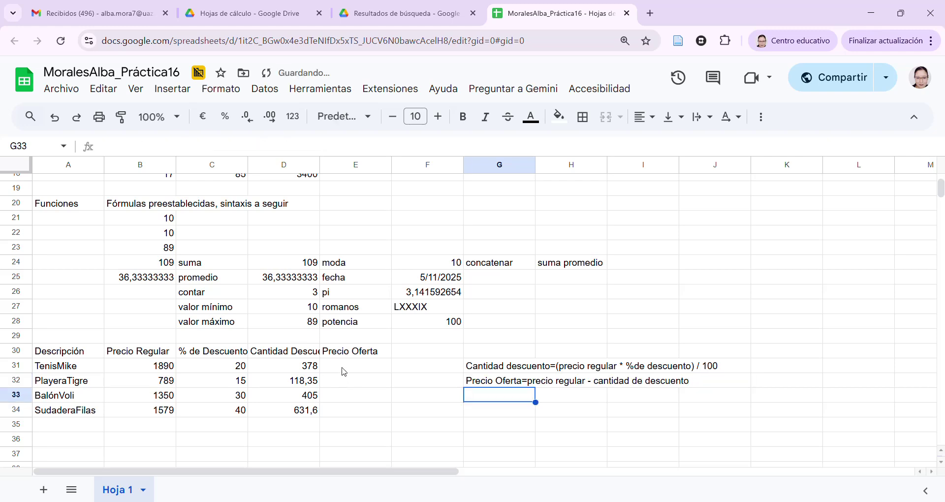
{"action": "left_click", "coordinate": [364, 367]}
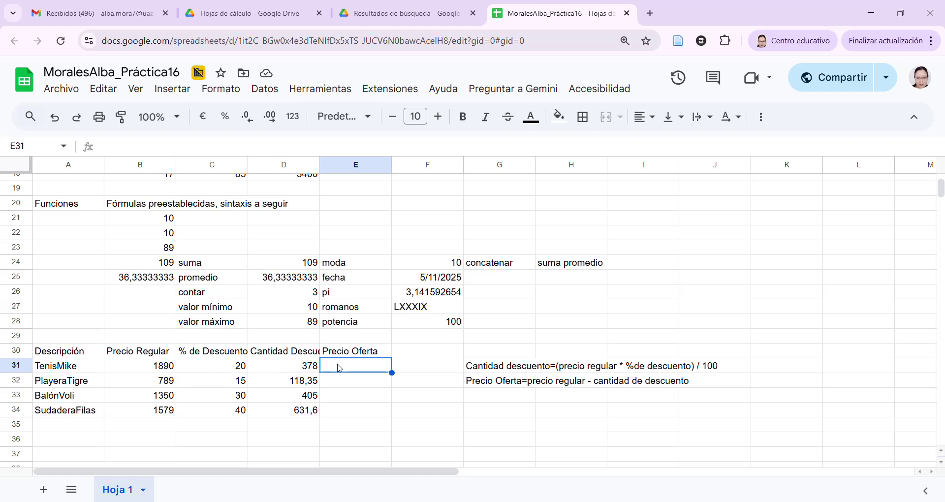
Enter =B31-D31 in E31 and fill it down to E34, giving 1512, 670,65, 945 and 947,4
{"action": "type", "text": "="}
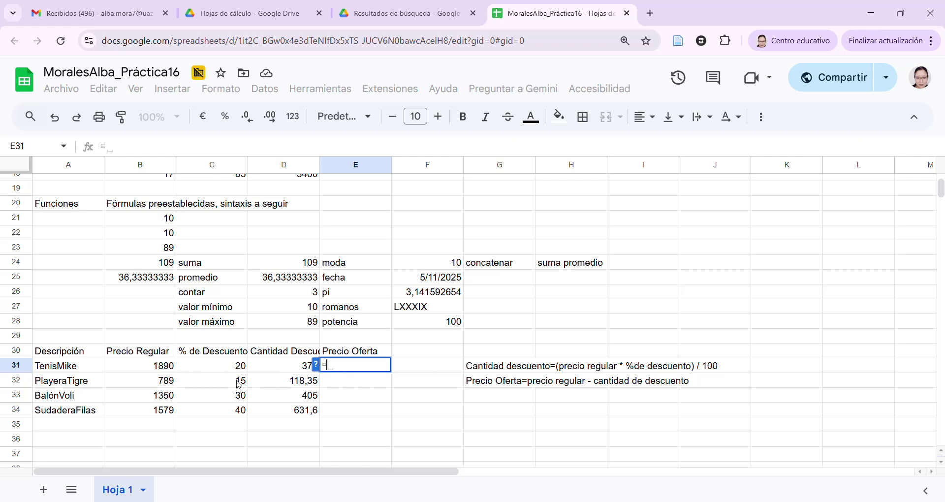
{"action": "left_click", "coordinate": [160, 367]}
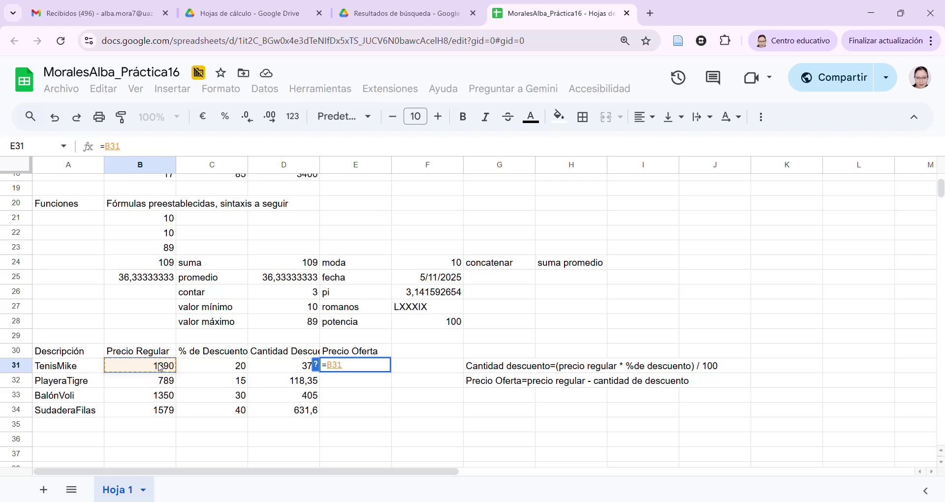
{"action": "type", "text": "-"}
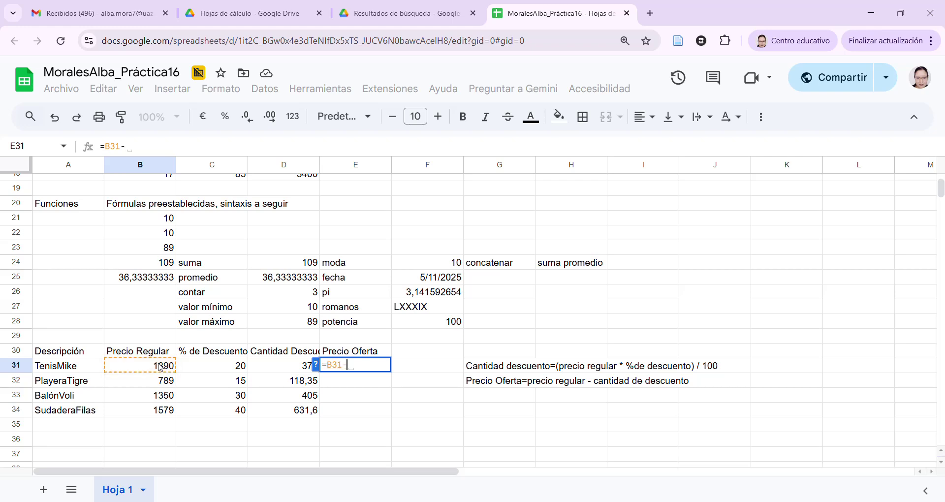
{"action": "left_click", "coordinate": [289, 371]}
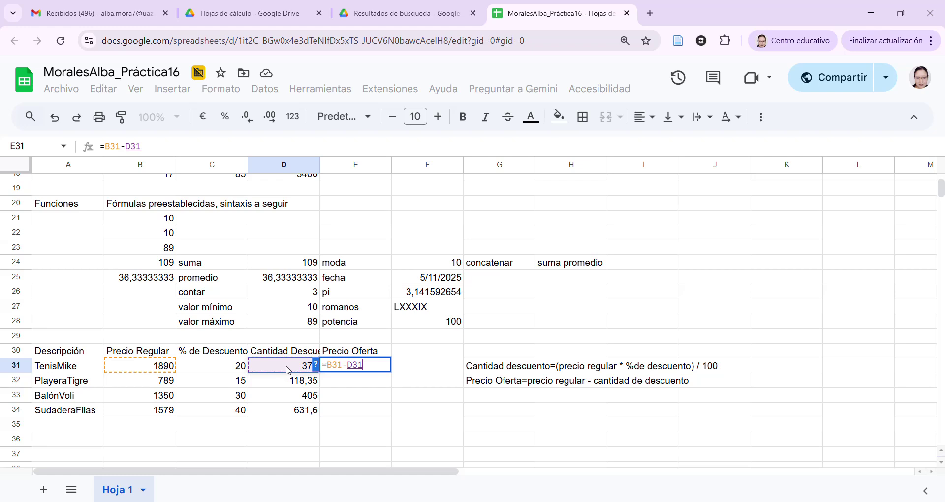
{"action": "key", "text": "Return"}
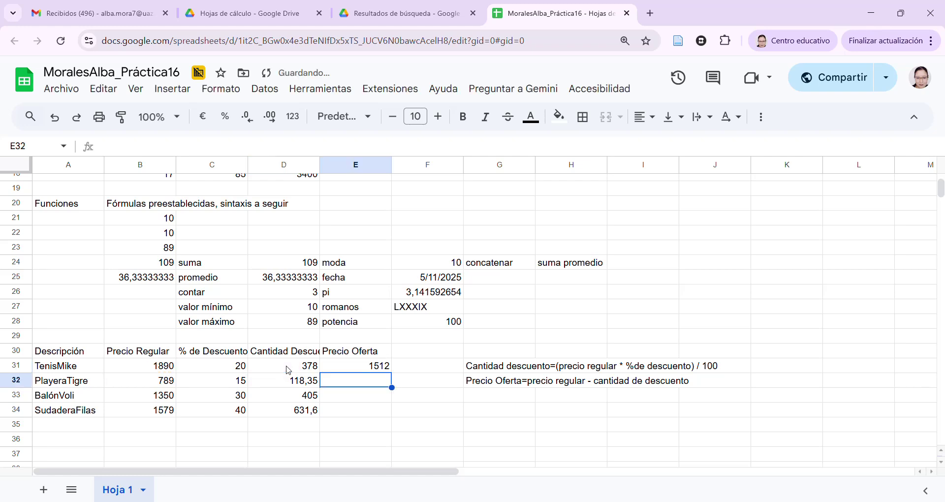
{"action": "left_click", "coordinate": [364, 366]}
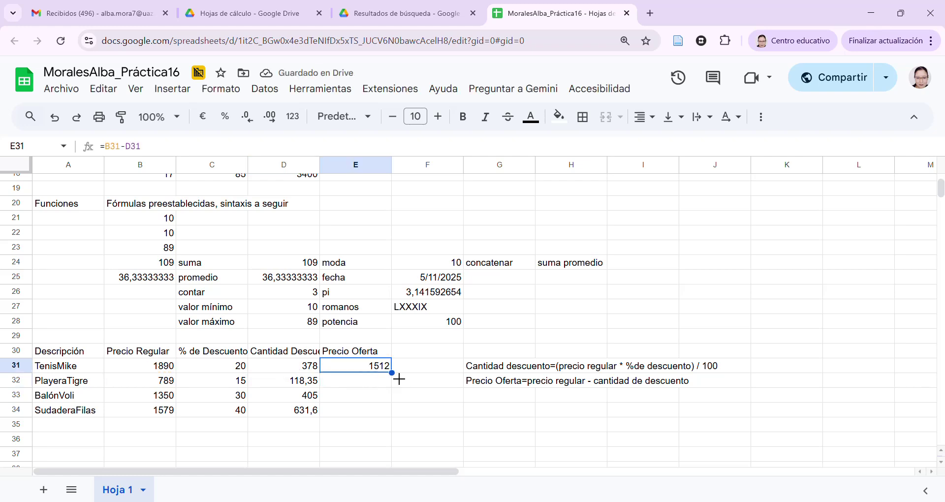
{"action": "left_click_drag", "start_coordinate": [400, 381], "coordinate": [400, 415]}
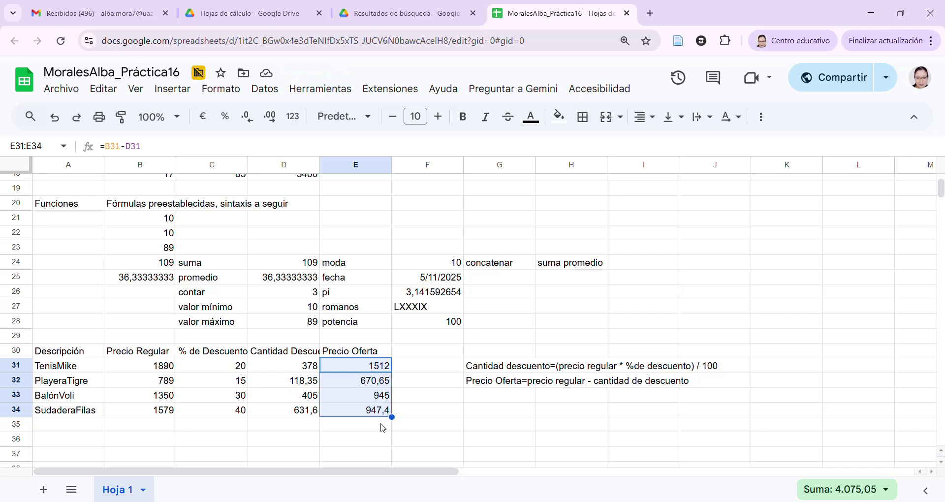
{"action": "left_click", "coordinate": [384, 428]}
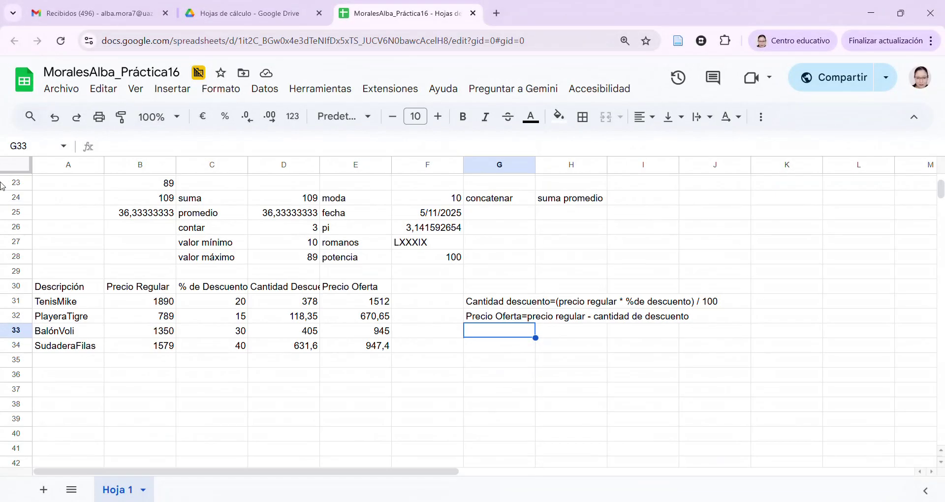
Add the column header 'IVA' in F30
{"action": "key", "text": "Up"}
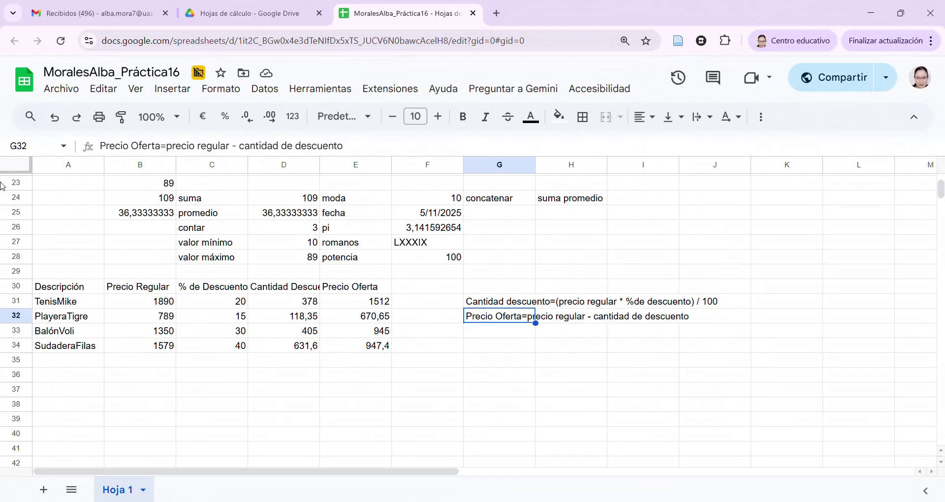
{"action": "key", "text": "Left"}
{"action": "key", "text": "Up"}
{"action": "key", "text": "Up"}
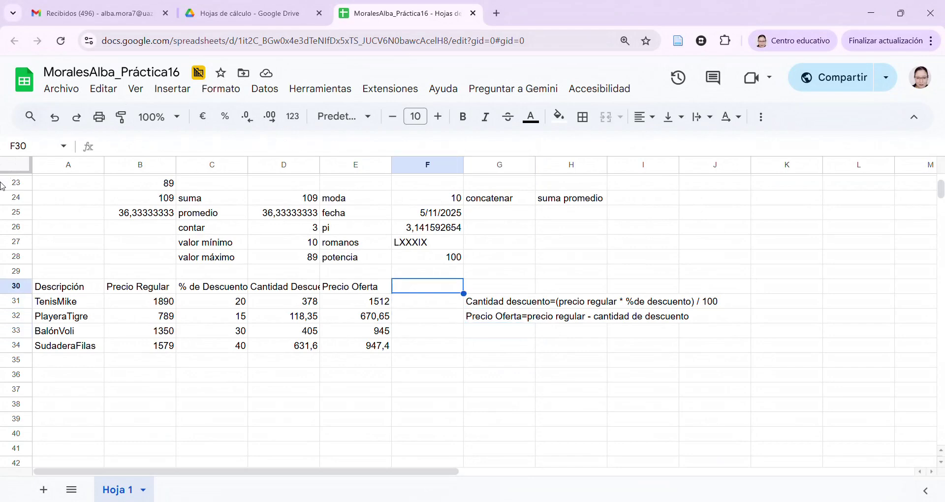
{"action": "type", "text": "IVA"}
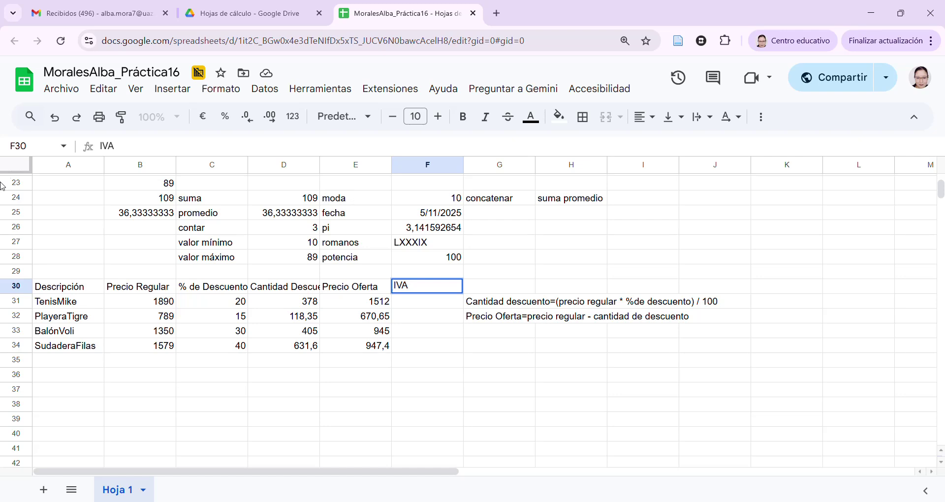
{"action": "key", "text": "Return"}
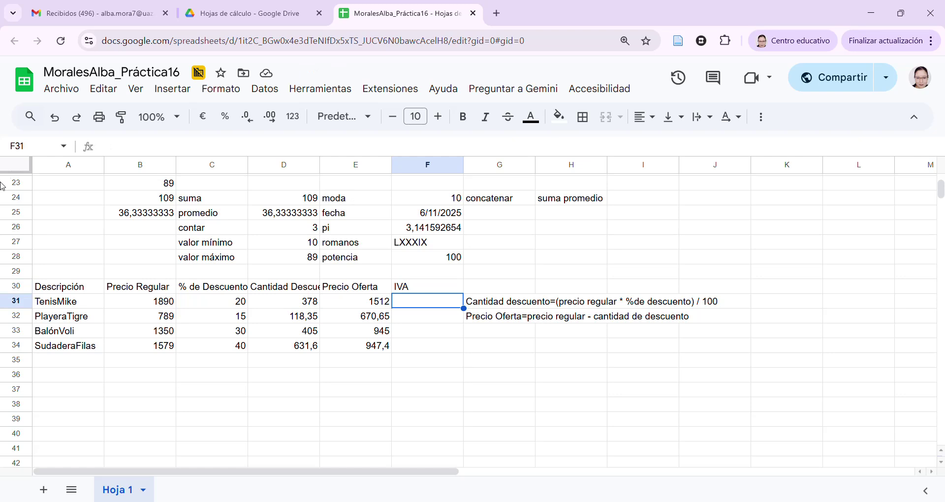
Write the note 'IVA=precio oferta*0,16' in G33
{"action": "key", "text": "Down"}
{"action": "key", "text": "Down"}
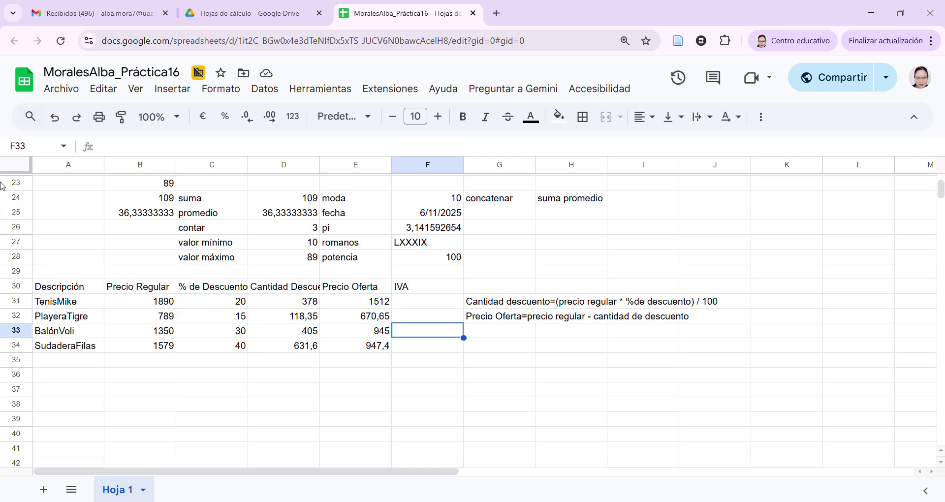
{"action": "key", "text": "Right"}
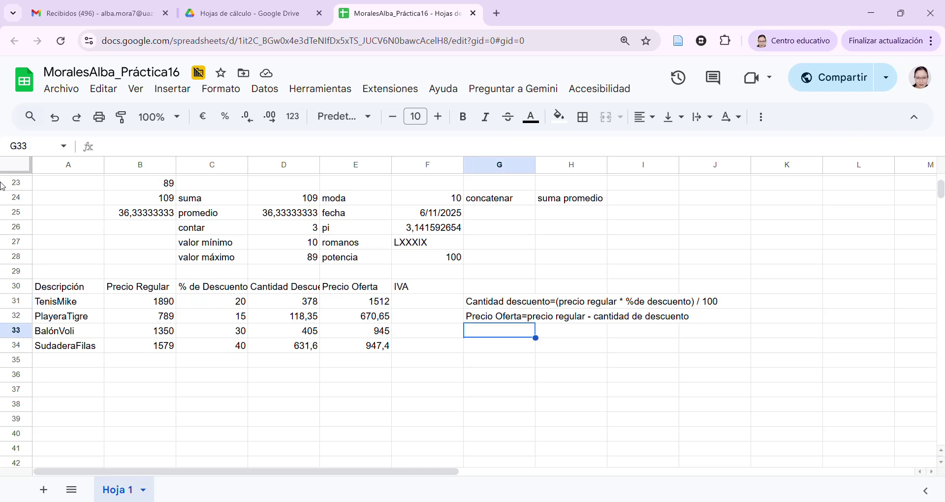
{"action": "type", "text": "IVA="}
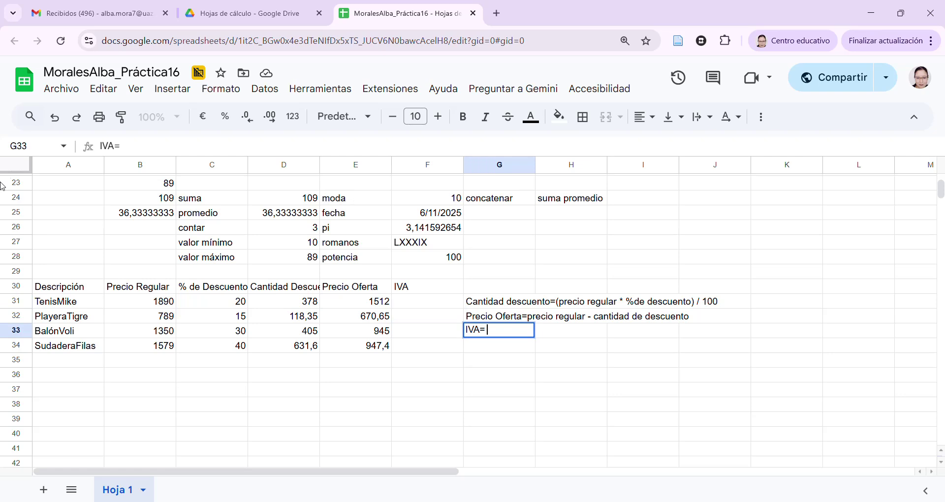
{"action": "type", "text": "precio"}
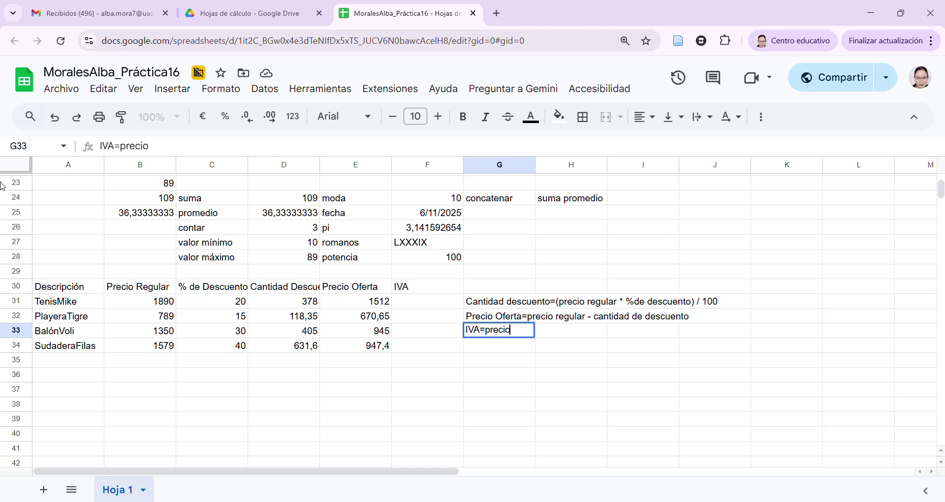
{"action": "type", "text": " oferta"}
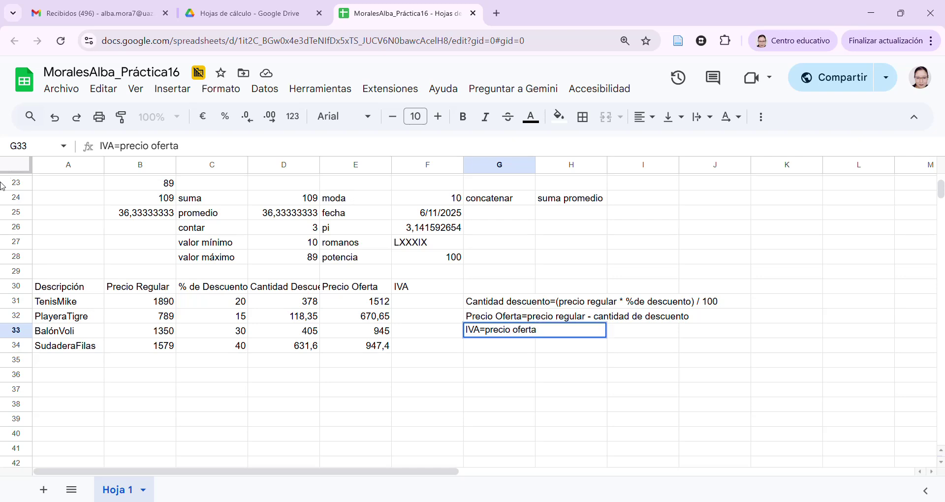
{"action": "type", "text": "*0,16"}
{"action": "key", "text": "Return"}
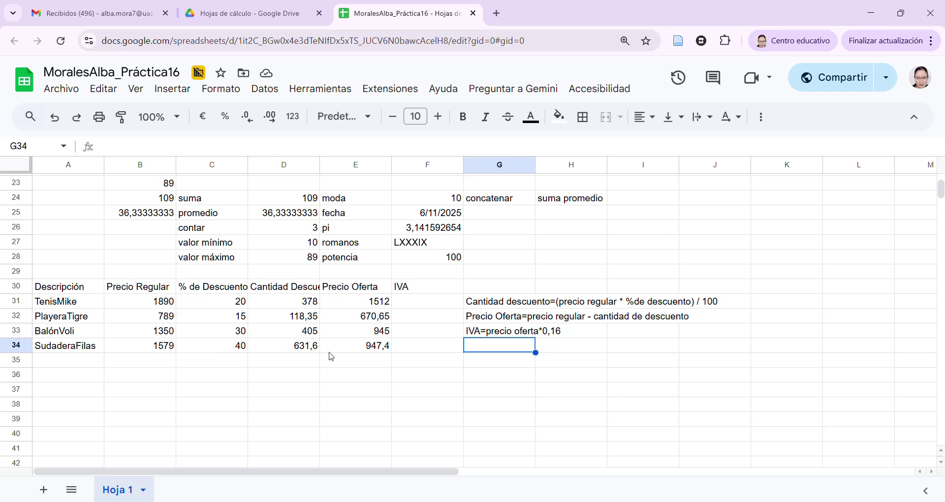
Put the label 'IVA' in E36 and the rate 0,16 beside it in F36
{"action": "left_click", "coordinate": [378, 377]}
{"action": "key", "text": "Return"}
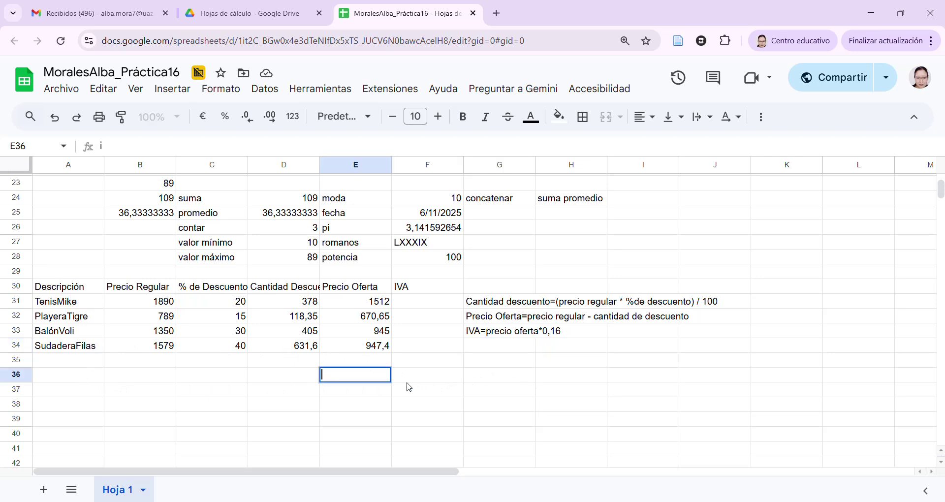
{"action": "type", "text": "IVA"}
{"action": "key", "text": "Tab"}
{"action": "type", "text": "0,16"}
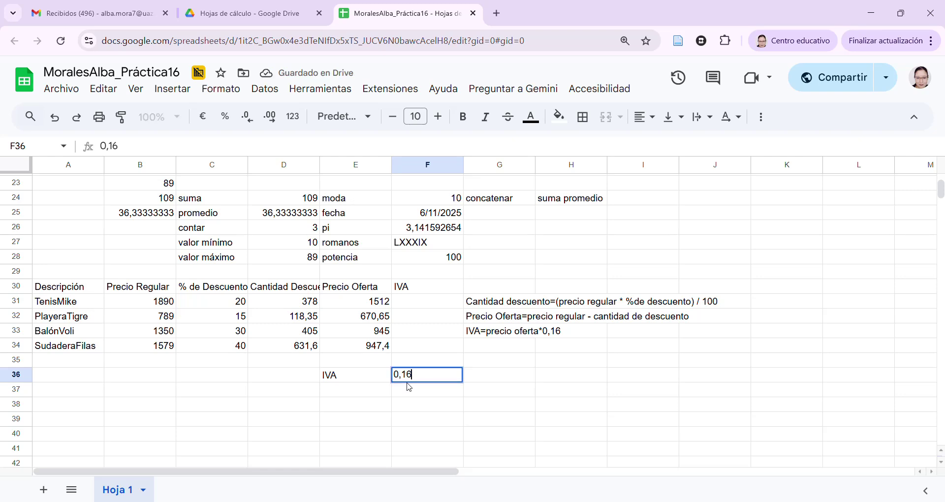
{"action": "key", "text": "Return"}
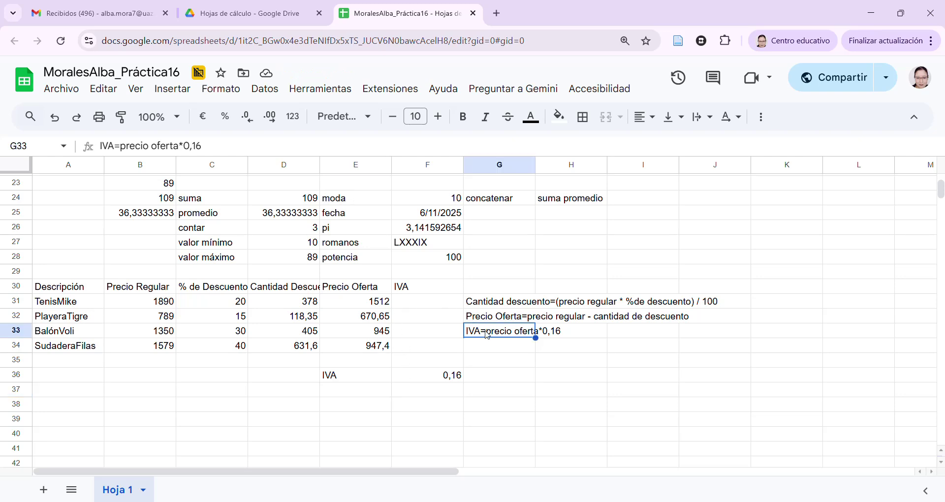
Enter =E31*F36 in F31 so TenisMike's IVA comes to 241,92
{"action": "left_click", "coordinate": [434, 306]}
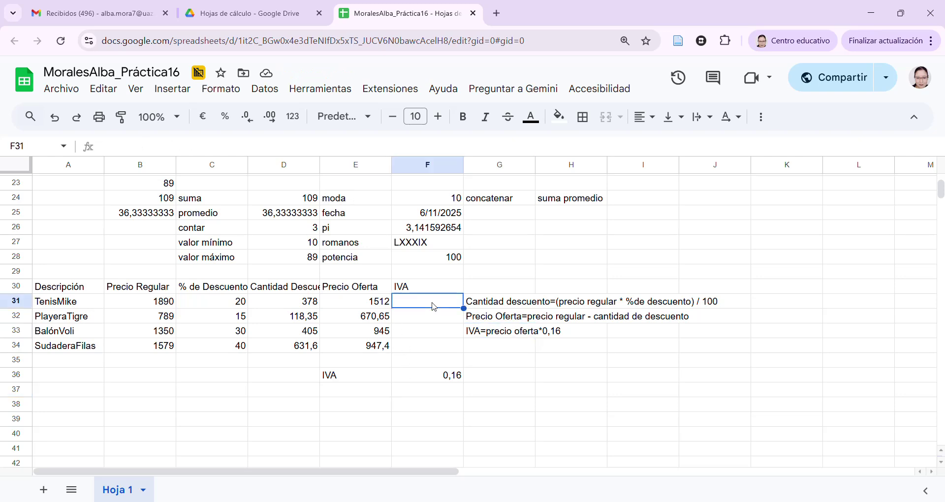
{"action": "type", "text": "="}
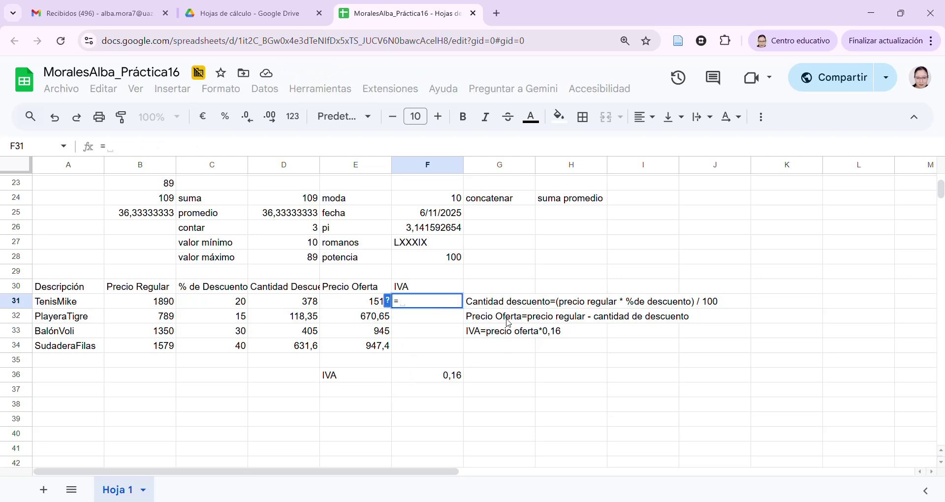
{"action": "left_click", "coordinate": [375, 306]}
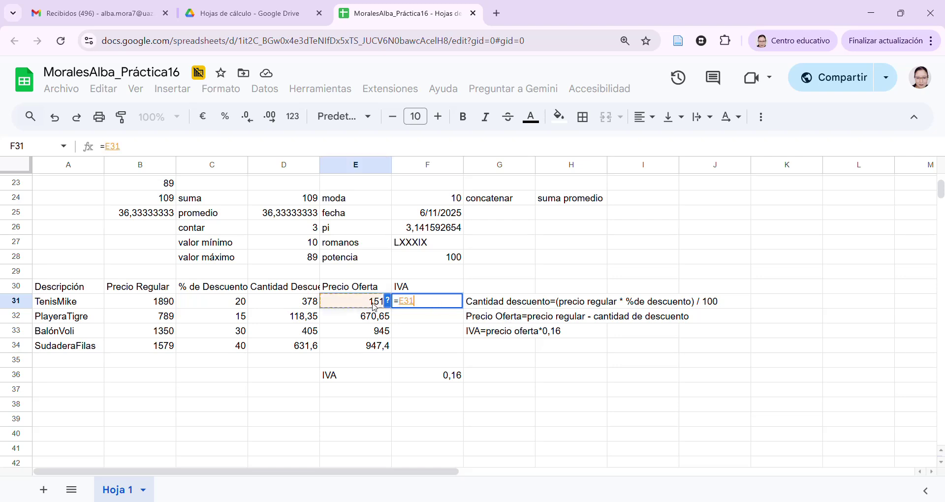
{"action": "type", "text": "/"}
{"action": "key", "text": "BackSpace"}
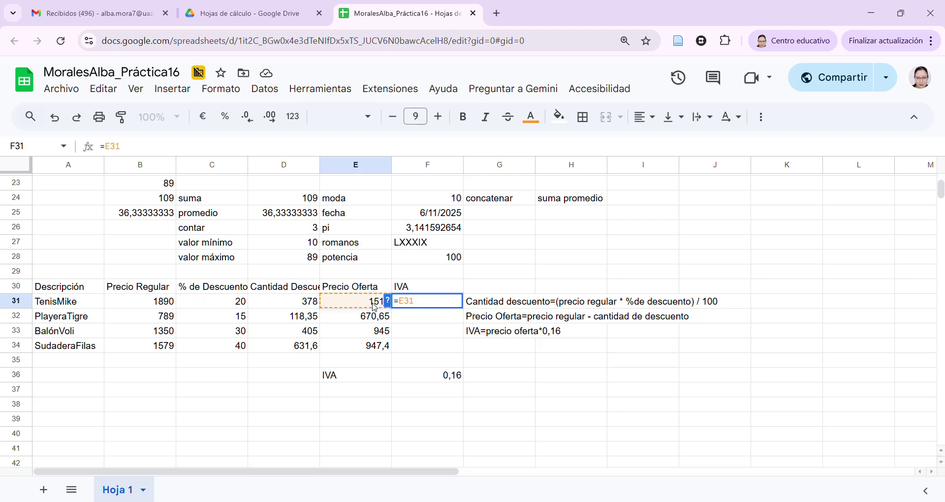
{"action": "type", "text": "*"}
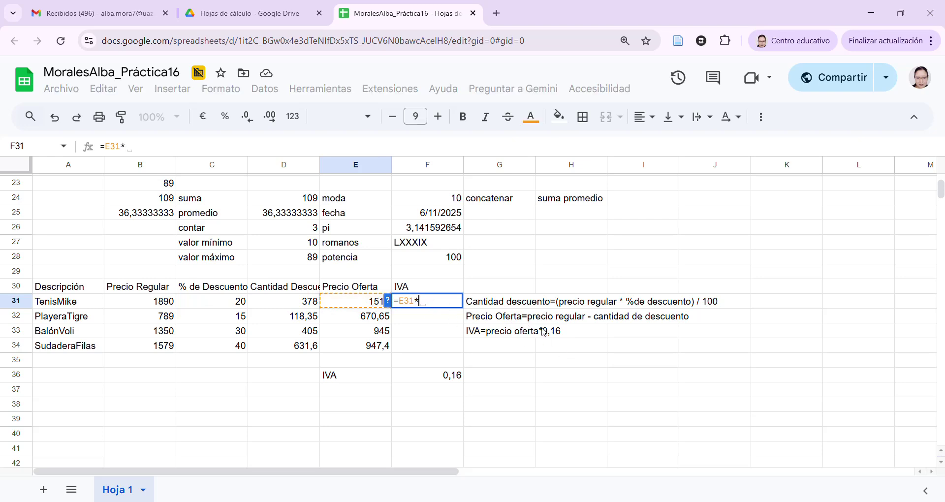
{"action": "left_click", "coordinate": [435, 380]}
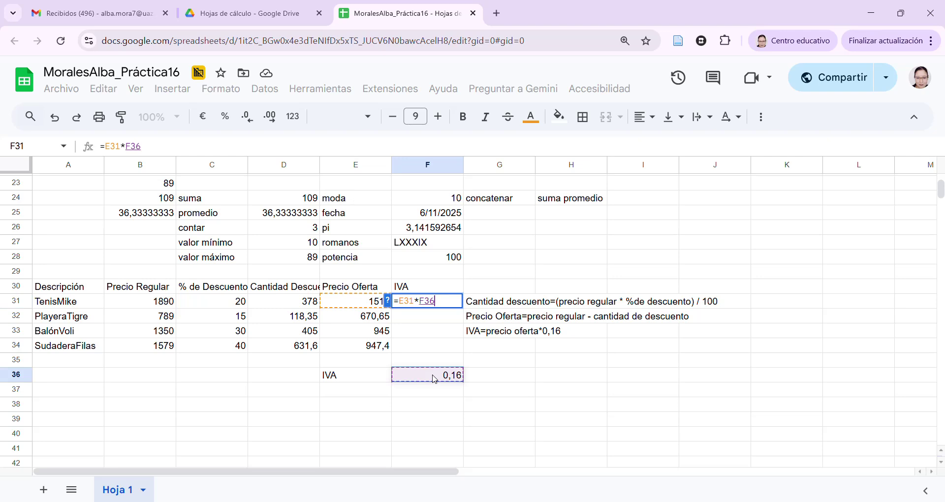
{"action": "key", "text": "Return"}
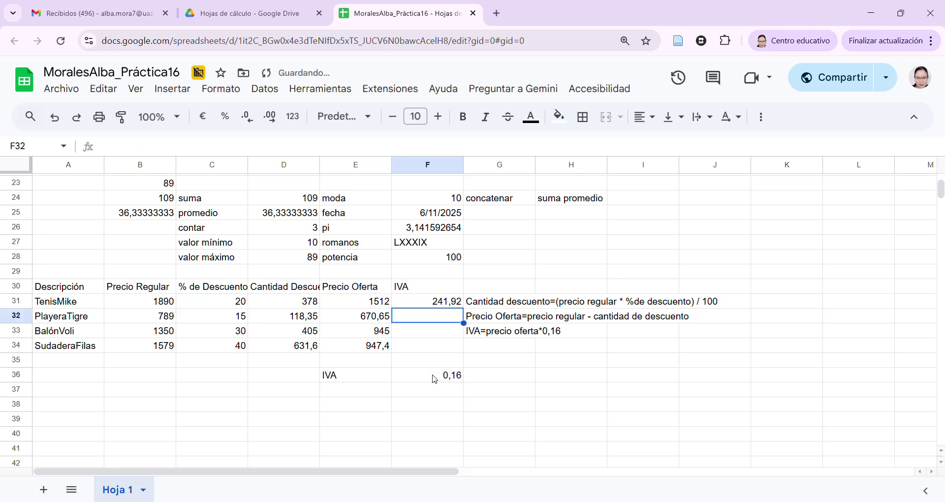
{"action": "key", "text": "Up"}
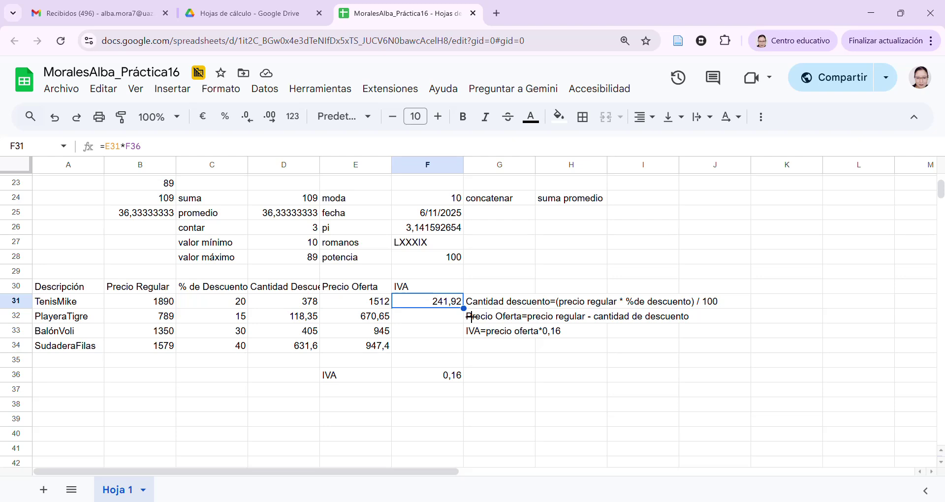
Fill the F31 IVA formula down to F34 and inspect the copied PlayeraTigre and BalónVoli formulas
{"action": "left_click_drag", "start_coordinate": [472, 317], "coordinate": [470, 350]}
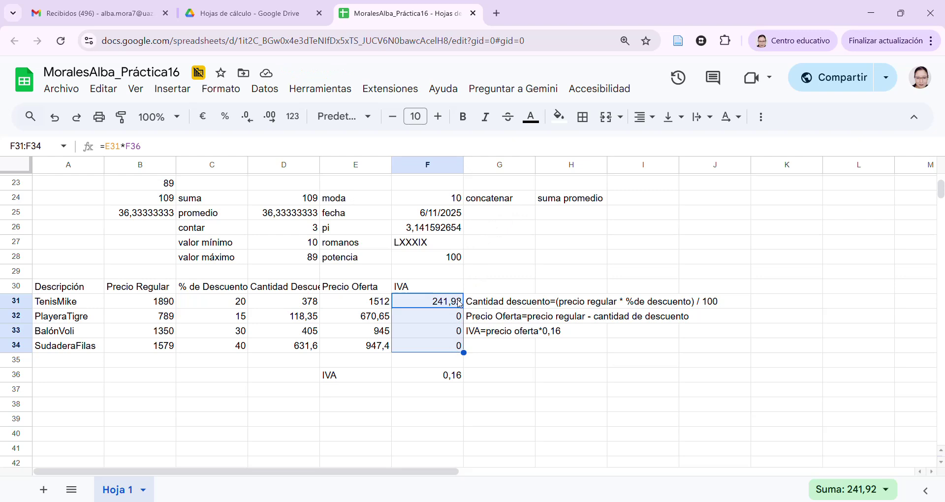
{"action": "left_click", "coordinate": [459, 303]}
{"action": "double_click", "coordinate": [459, 303]}
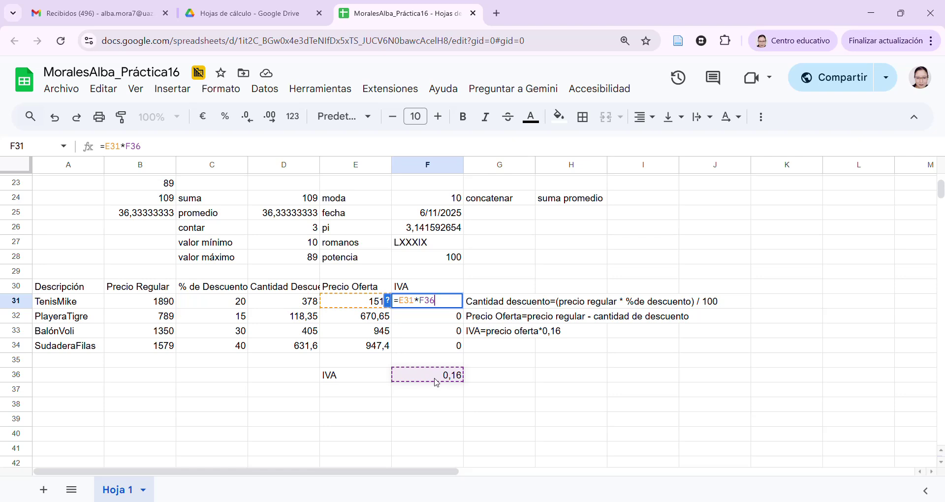
{"action": "double_click", "coordinate": [442, 323]}
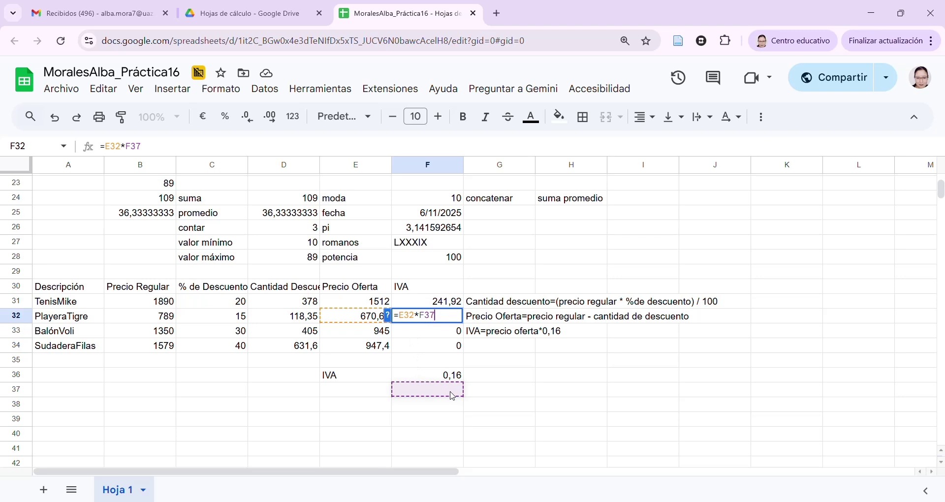
{"action": "key", "text": "Return"}
{"action": "double_click", "coordinate": [451, 336]}
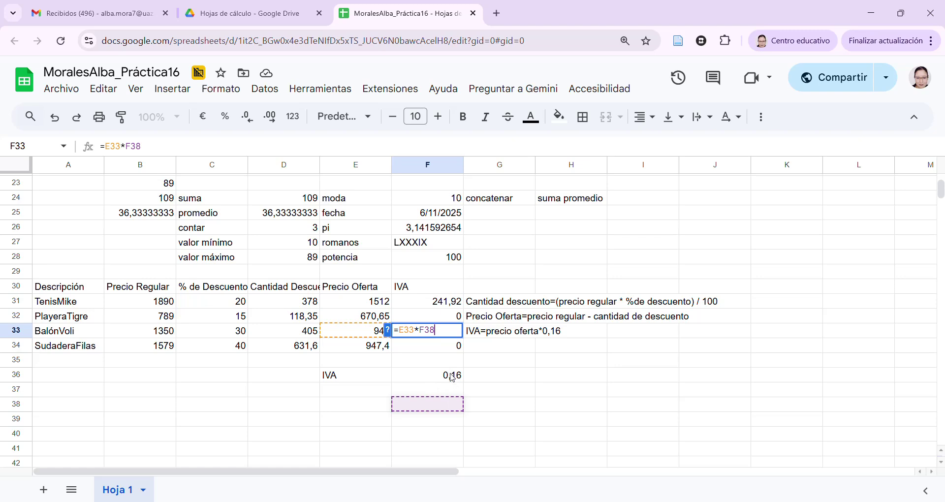
{"action": "key", "text": "Return"}
{"action": "key", "text": "Return"}
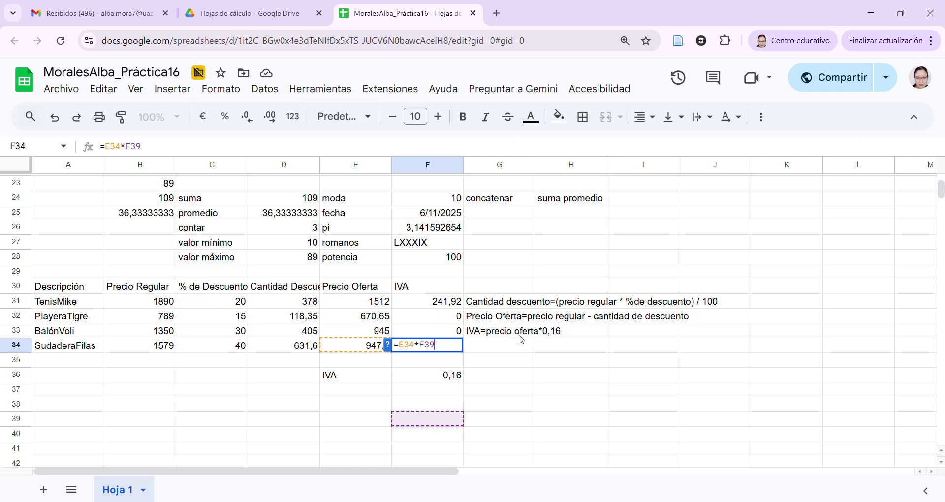
Compare the formulas, noting the rate reference drifted from row 36 to 38
{"action": "left_click", "coordinate": [448, 306]}
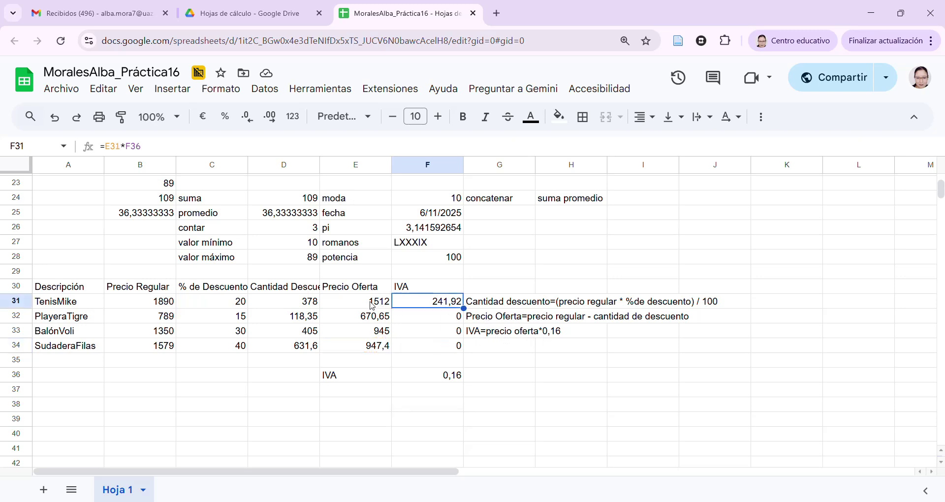
{"action": "double_click", "coordinate": [441, 306]}
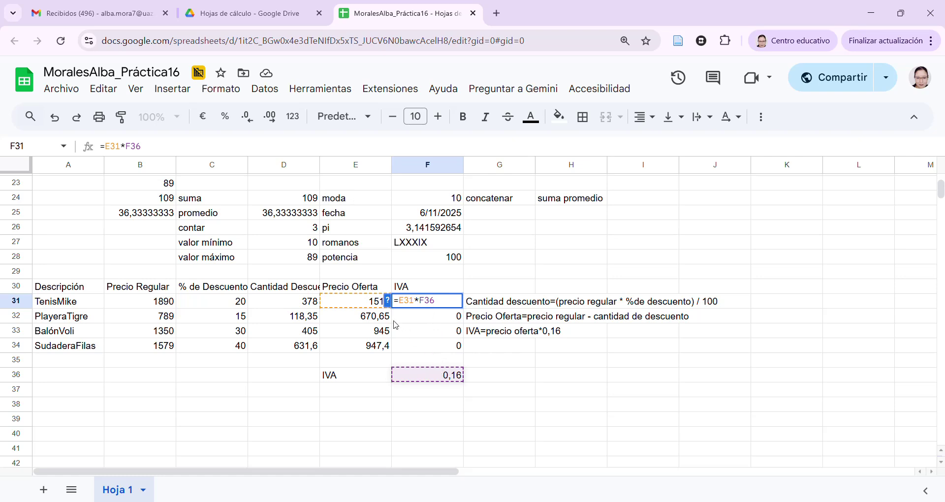
{"action": "double_click", "coordinate": [411, 317]}
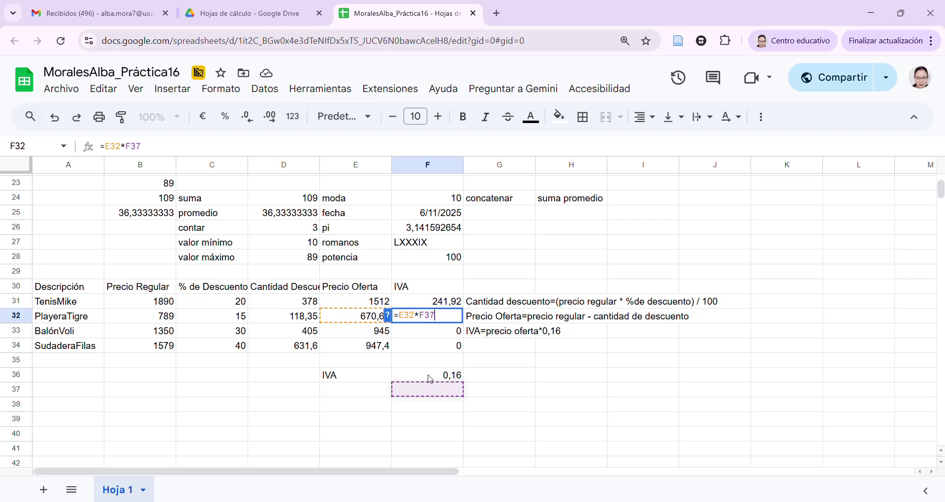
{"action": "key", "text": "Return"}
{"action": "key", "text": "Return"}
{"action": "left_click_drag", "start_coordinate": [425, 331], "coordinate": [439, 335]}
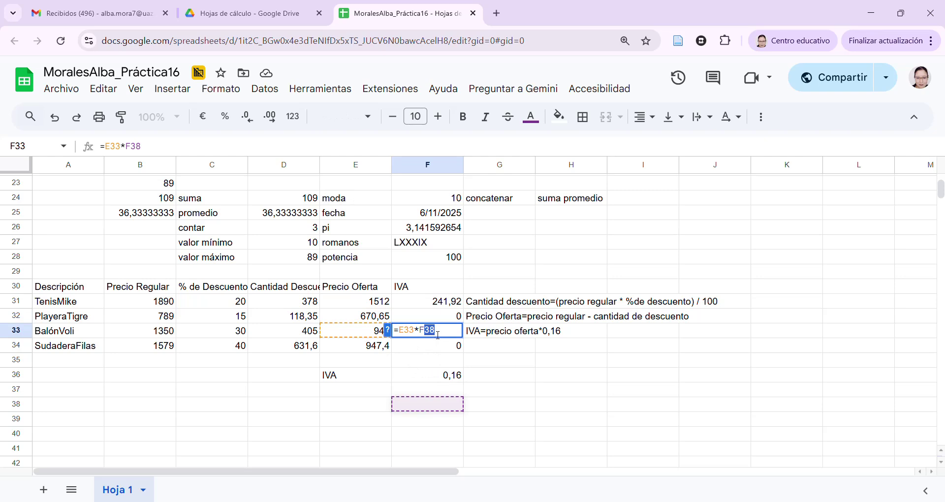
{"action": "key", "text": "Escape"}
{"action": "double_click", "coordinate": [434, 301]}
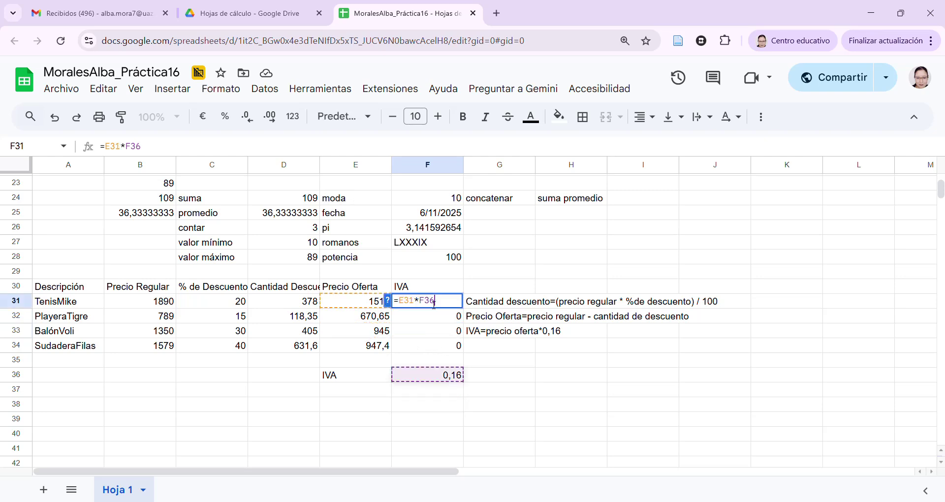
{"action": "left_click_drag", "start_coordinate": [426, 301], "coordinate": [441, 304]}
{"action": "key", "text": "Escape"}
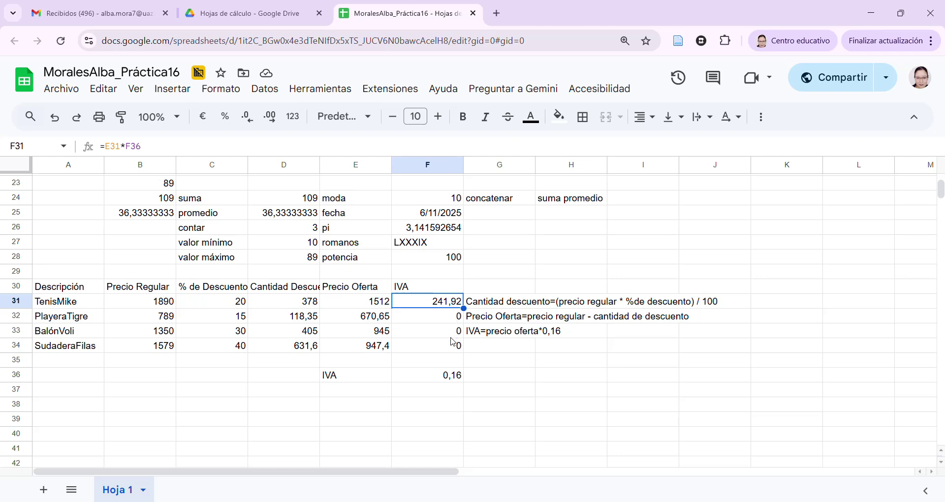
Edit F31 to =E31*F$36, locking the IVA rate's row with $
{"action": "double_click", "coordinate": [454, 309]}
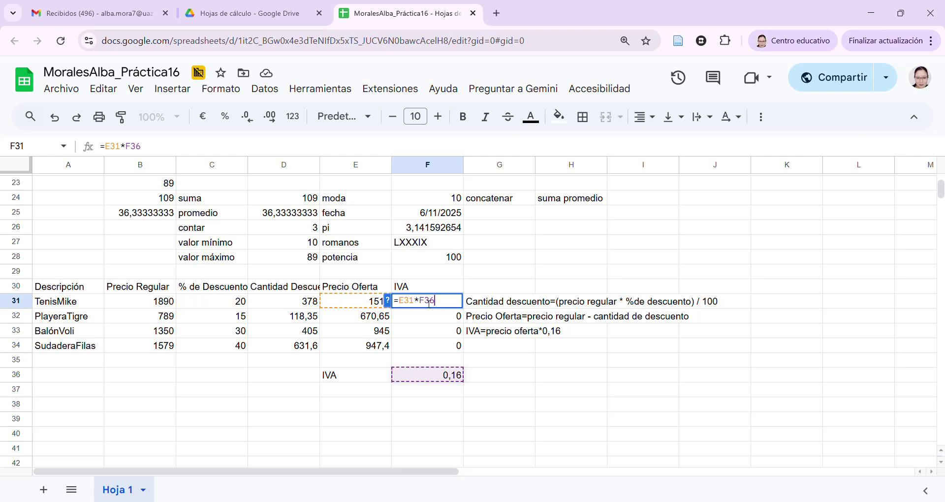
{"action": "left_click_drag", "start_coordinate": [427, 302], "coordinate": [440, 304]}
{"action": "key", "text": "Left"}
{"action": "type", "text": "$"}
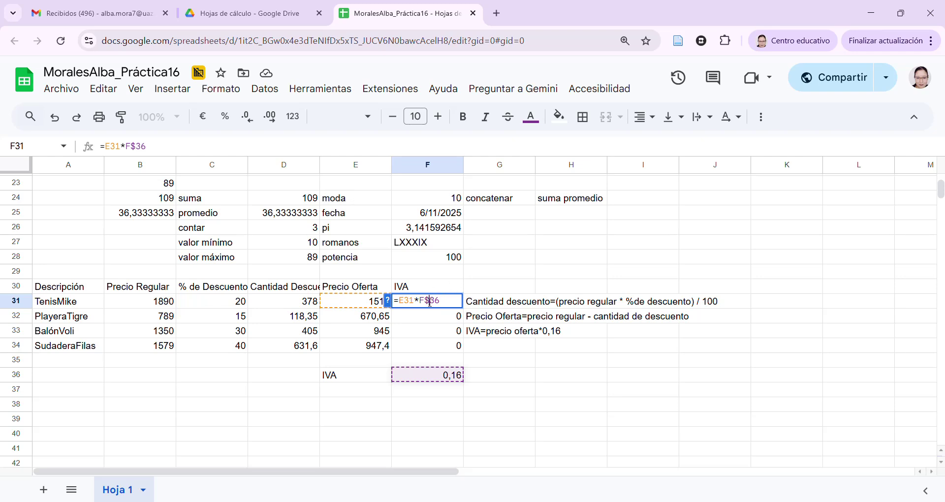
{"action": "left_click_drag", "start_coordinate": [426, 301], "coordinate": [448, 304]}
{"action": "left_click", "coordinate": [409, 303]}
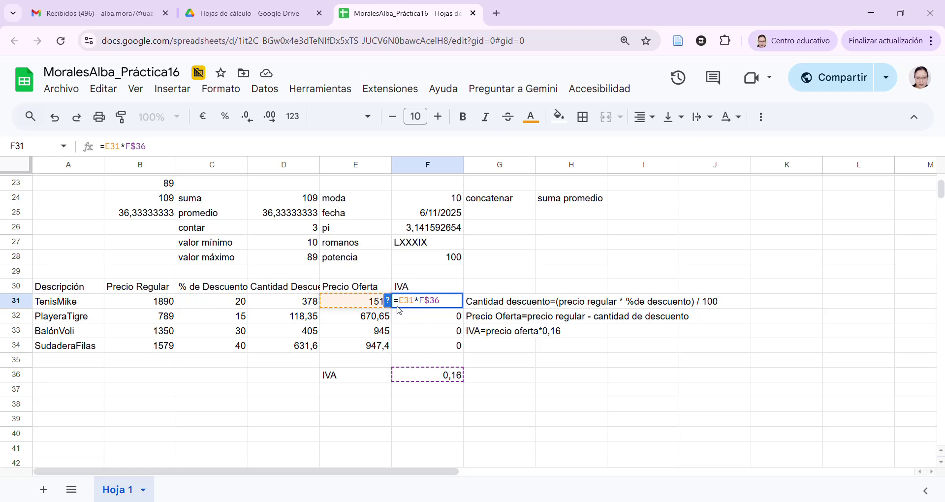
{"action": "left_click_drag", "start_coordinate": [399, 300], "coordinate": [415, 300]}
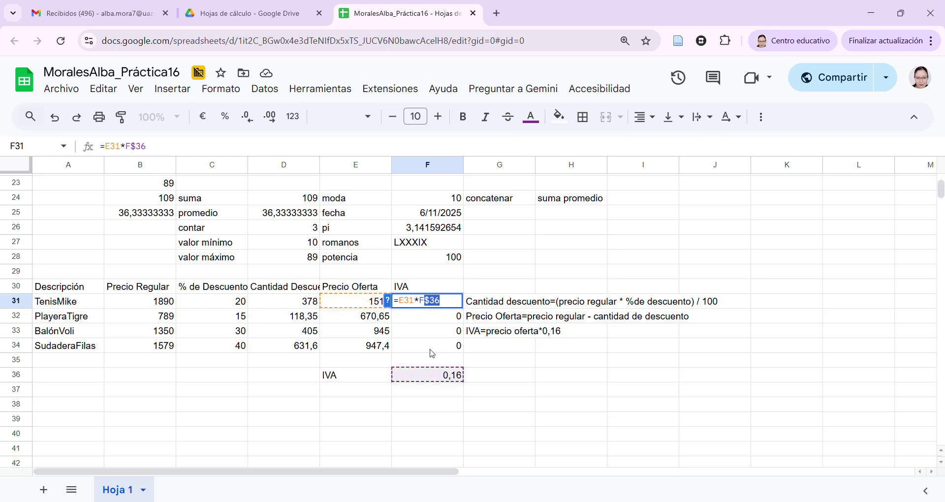
{"action": "left_click", "coordinate": [461, 303]}
{"action": "key", "text": "Return"}
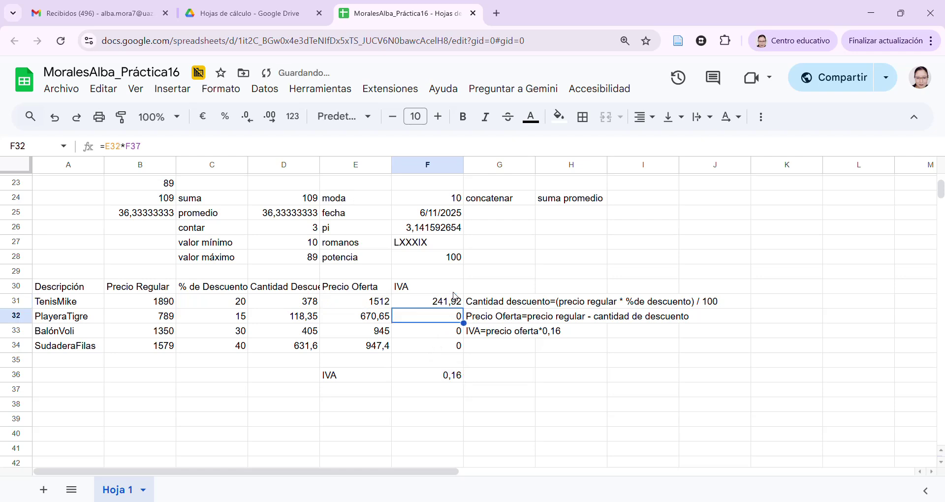
Fill F31's anchored formula down to F34, giving 107,304, 151,2 and 151,584
{"action": "left_click", "coordinate": [457, 300]}
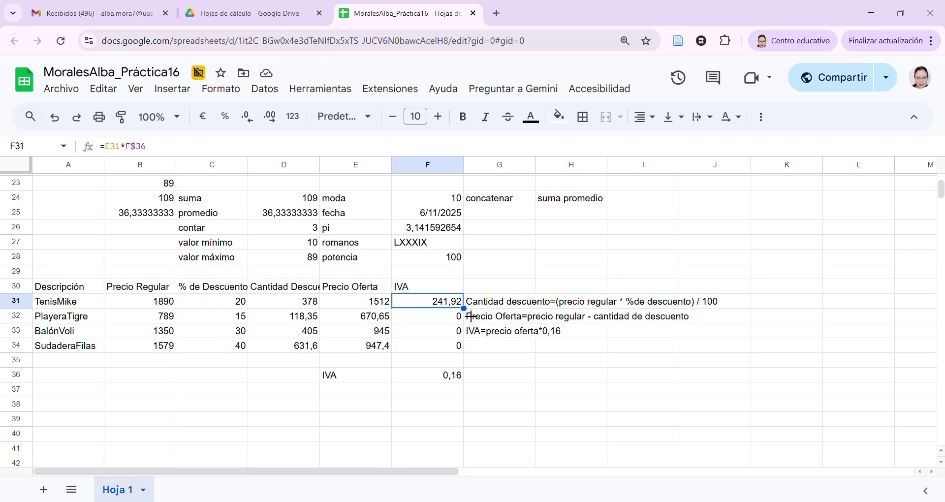
{"action": "left_click_drag", "start_coordinate": [471, 316], "coordinate": [467, 349]}
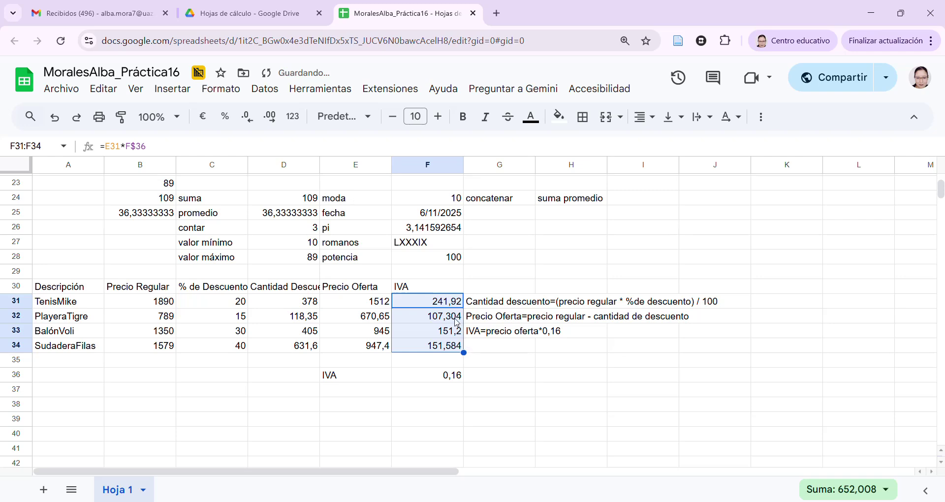
{"action": "left_click", "coordinate": [456, 319]}
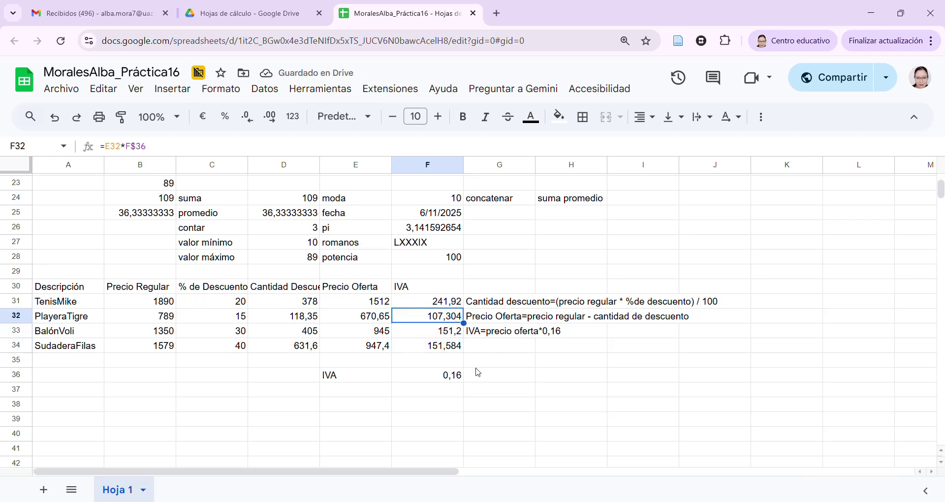
{"action": "left_click", "coordinate": [458, 304]}
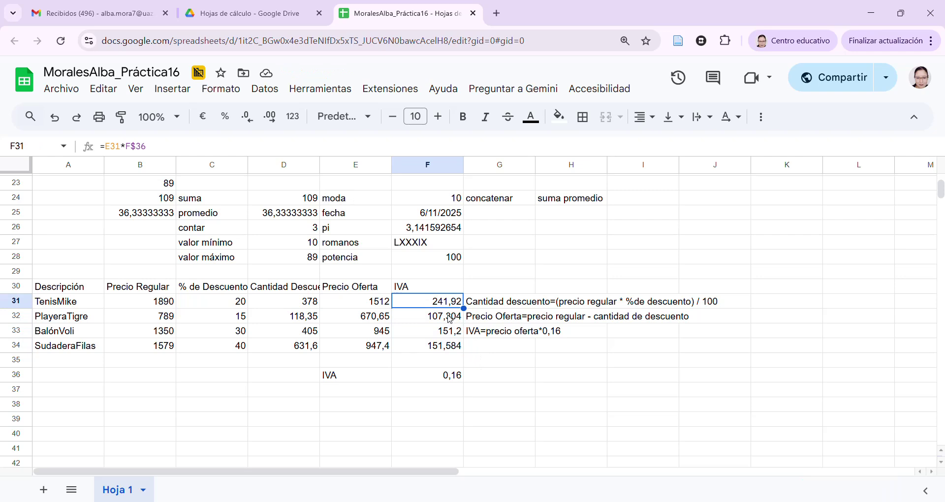
{"action": "double_click", "coordinate": [449, 321]}
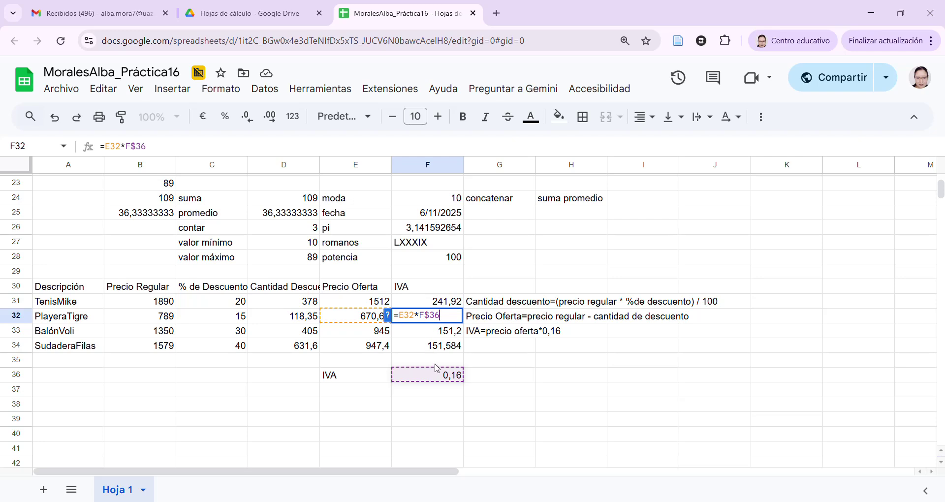
{"action": "double_click", "coordinate": [444, 336]}
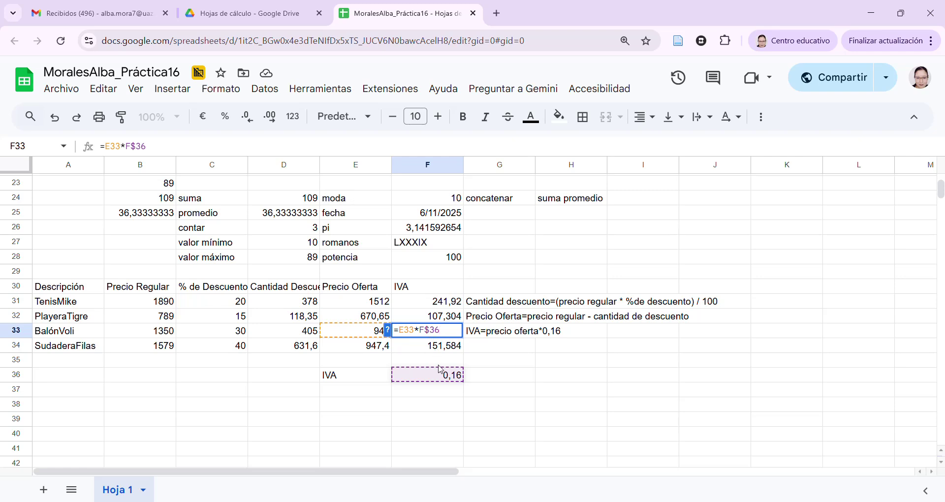
{"action": "key", "text": "Return"}
{"action": "key", "text": "Return"}
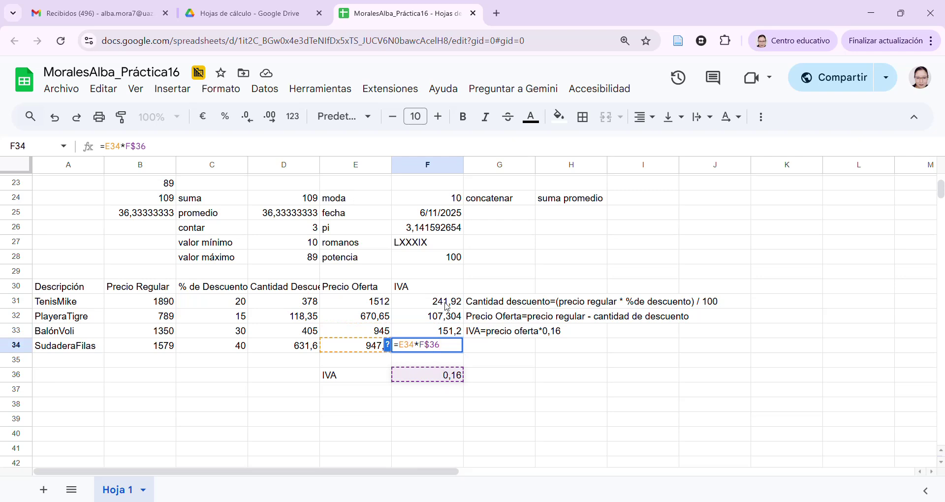
Review F31 through F33 to confirm each formula still references F$36
{"action": "left_click", "coordinate": [445, 306]}
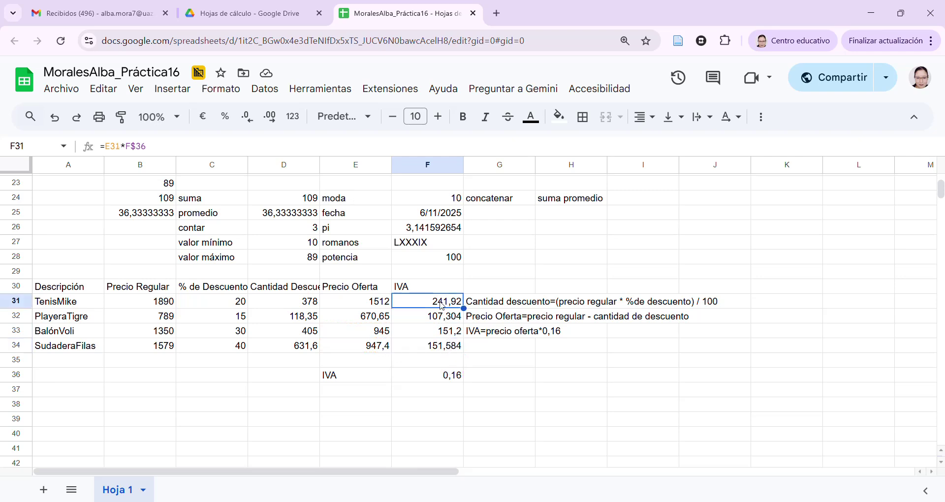
{"action": "double_click", "coordinate": [441, 306]}
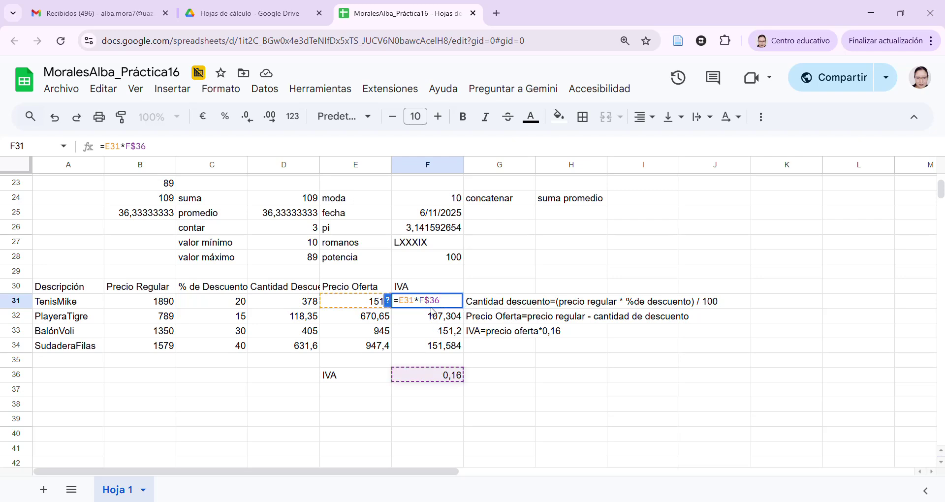
{"action": "left_click_drag", "start_coordinate": [425, 301], "coordinate": [445, 378]}
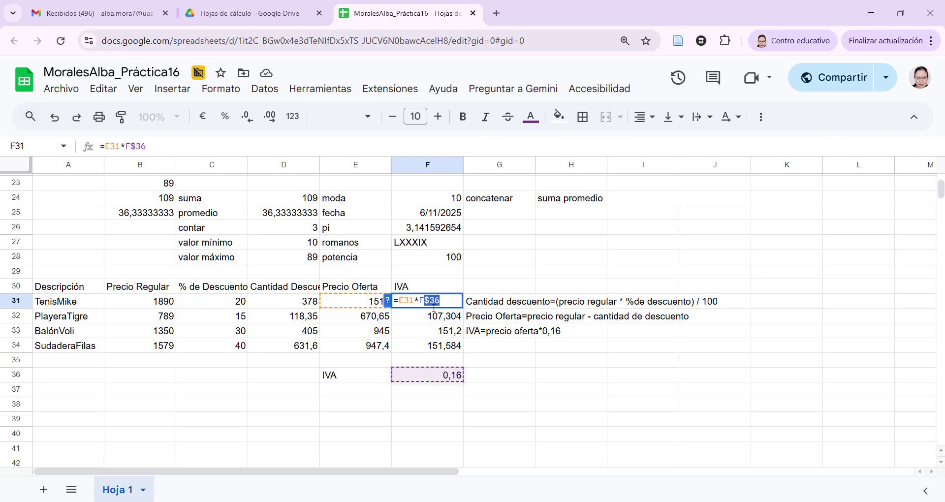
{"action": "key", "text": "Return"}
{"action": "double_click", "coordinate": [446, 321]}
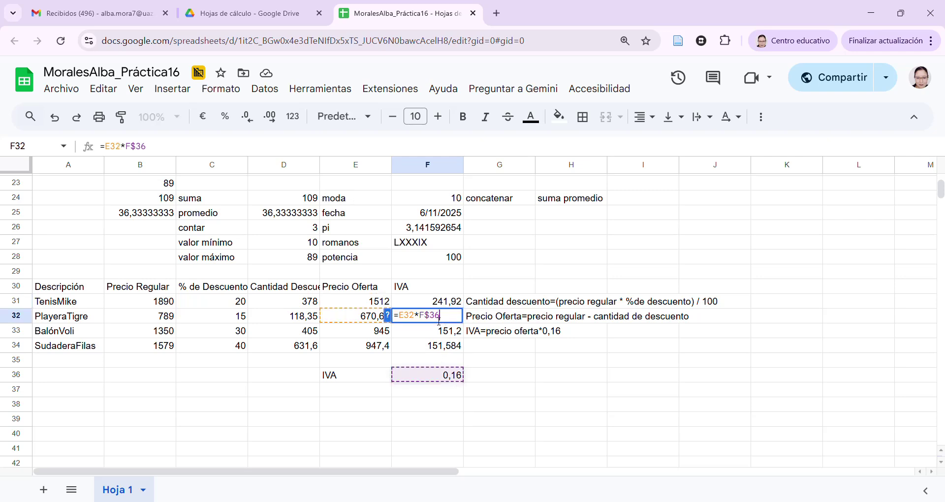
{"action": "key", "text": "Return"}
{"action": "double_click", "coordinate": [444, 333]}
{"action": "key", "text": "Return"}
{"action": "key", "text": "Return"}
{"action": "double_click", "coordinate": [448, 331]}
{"action": "left_click", "coordinate": [453, 319]}
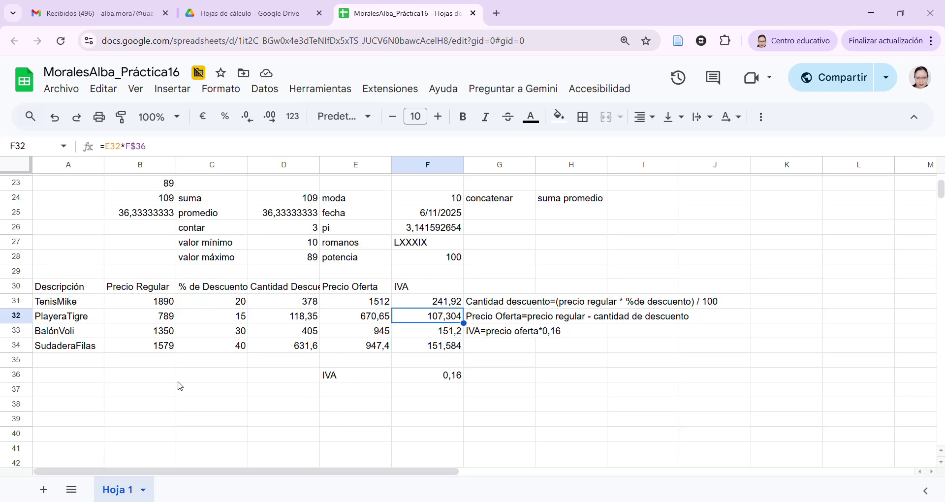
Write '$' in A38 and 'Se utiliza para fijar referencias en una fórmula, se puede aplicar a la fila, columna o ambas.' in B38
{"action": "left_click", "coordinate": [93, 402]}
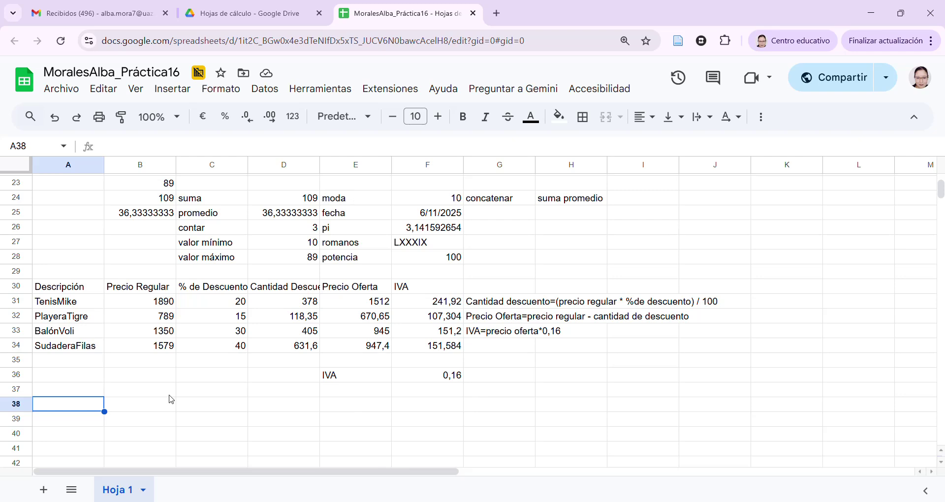
{"action": "type", "text": "'"}
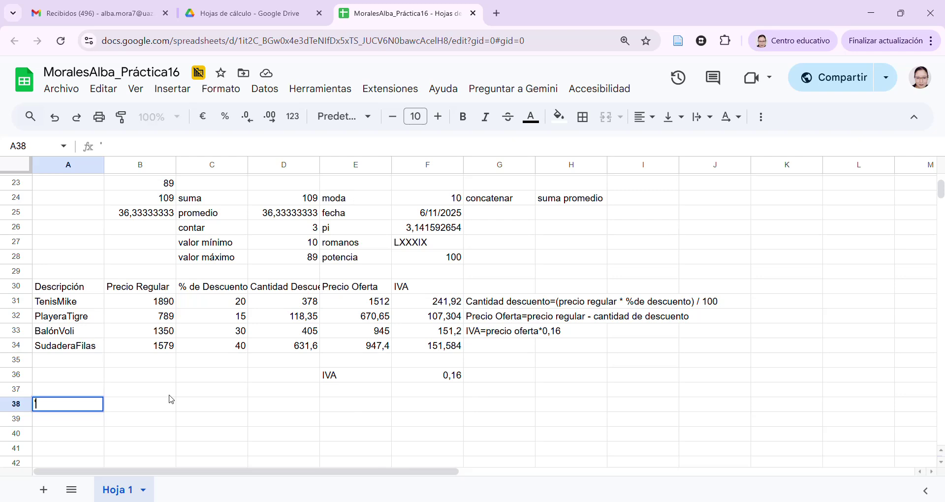
{"action": "type", "text": "$"}
{"action": "left_click", "coordinate": [171, 400]}
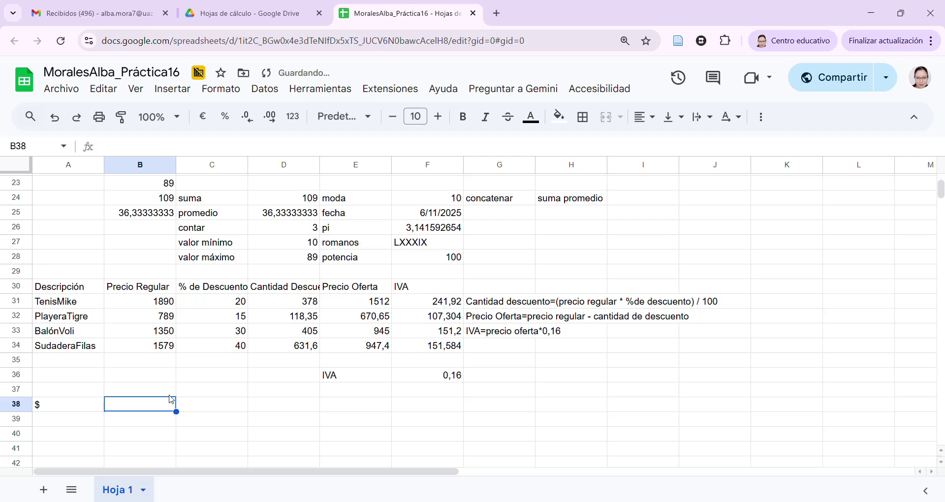
{"action": "type", "text": "Se utiliza "}
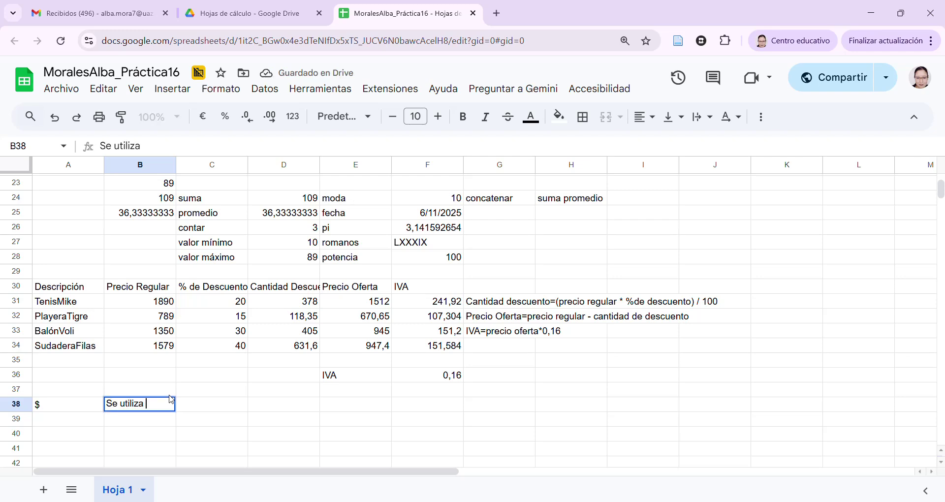
{"action": "type", "text": "para fijar "}
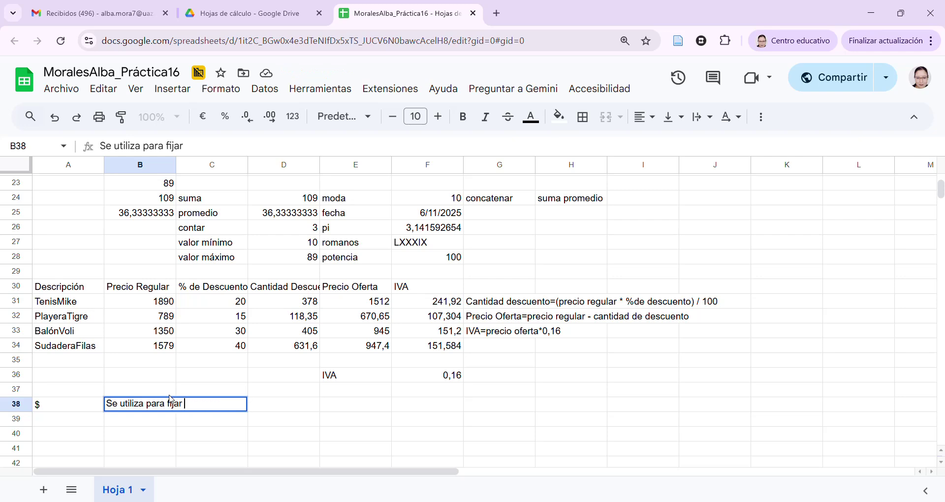
{"action": "type", "text": "referencias en una fórm"}
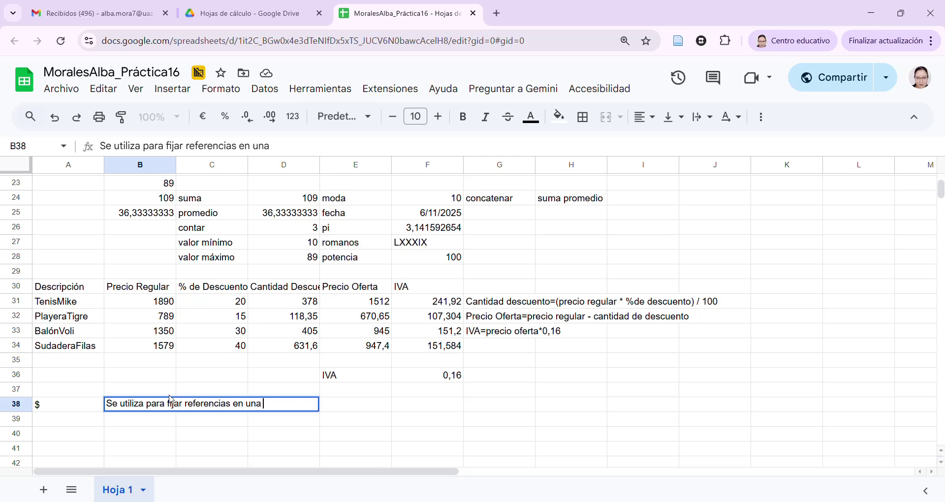
{"action": "type", "text": "ula,"}
{"action": "type", "text": "se puede aplicar a la fila, columna o ambas."}
{"action": "key", "text": "Return"}
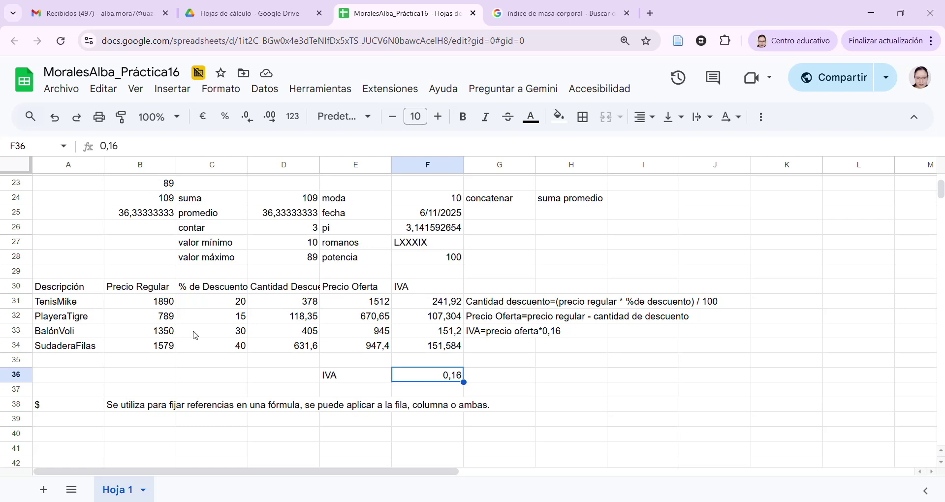
{"action": "left_click", "coordinate": [166, 302]}
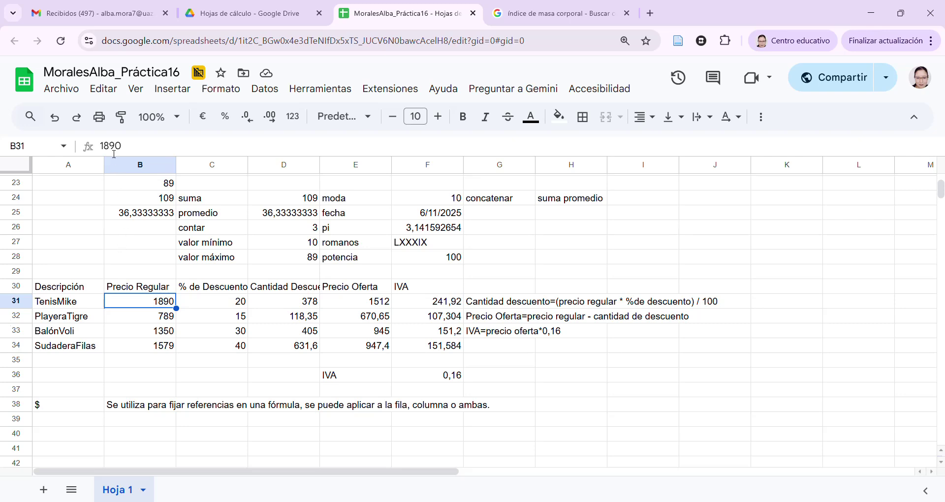
Change B31 to $1.890,00 and check the resulting #VALUE! errors in TenisMike's row
{"action": "double_click", "coordinate": [156, 306]}
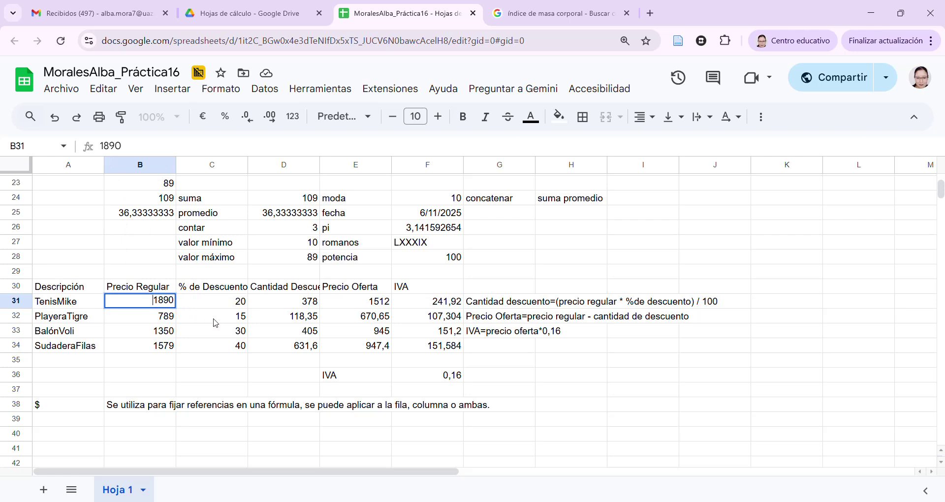
{"action": "type", "text": "$1"}
{"action": "type", "text": "."}
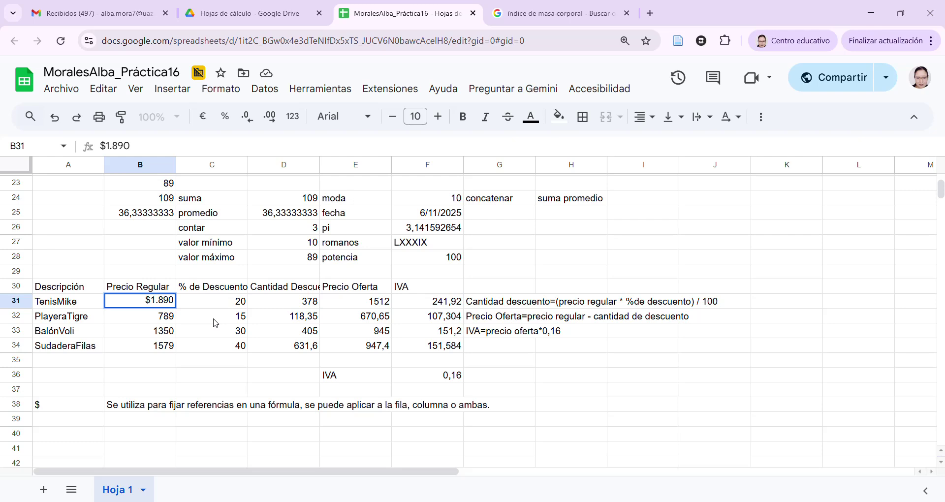
{"action": "type", "text": "890,00"}
{"action": "key", "text": "Return"}
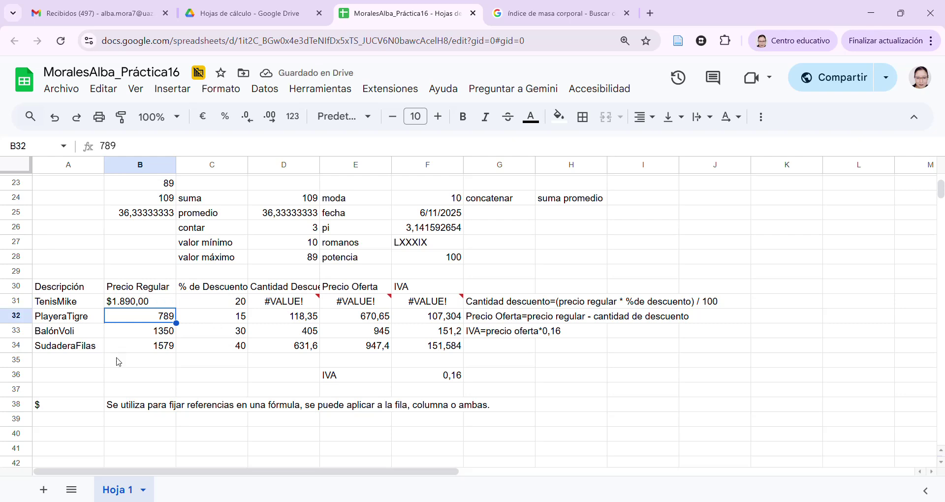
{"action": "mouse_move", "coordinate": [311, 303]}
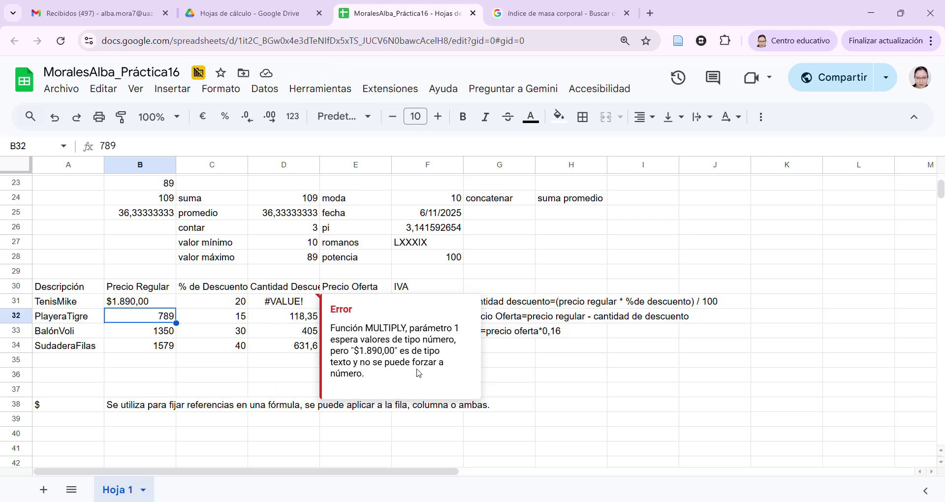
{"action": "left_click", "coordinate": [284, 321]}
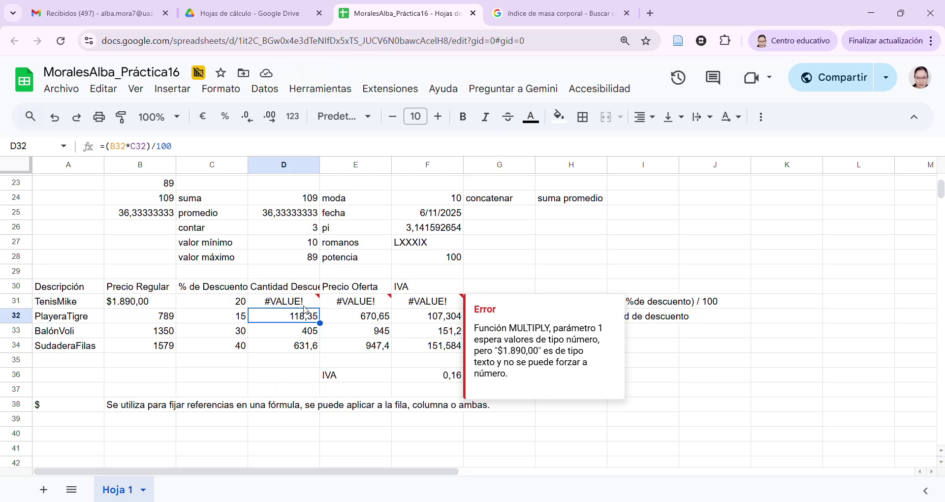
{"action": "mouse_move", "coordinate": [306, 306]}
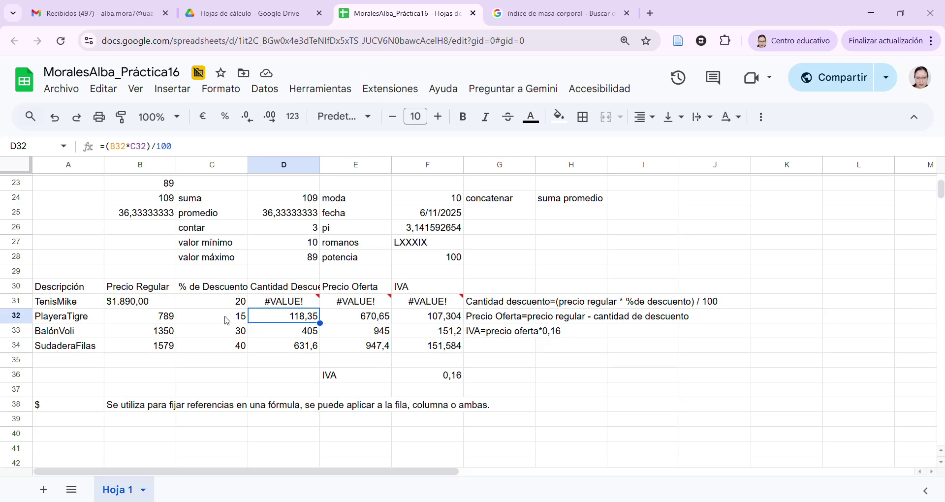
{"action": "left_click", "coordinate": [139, 308]}
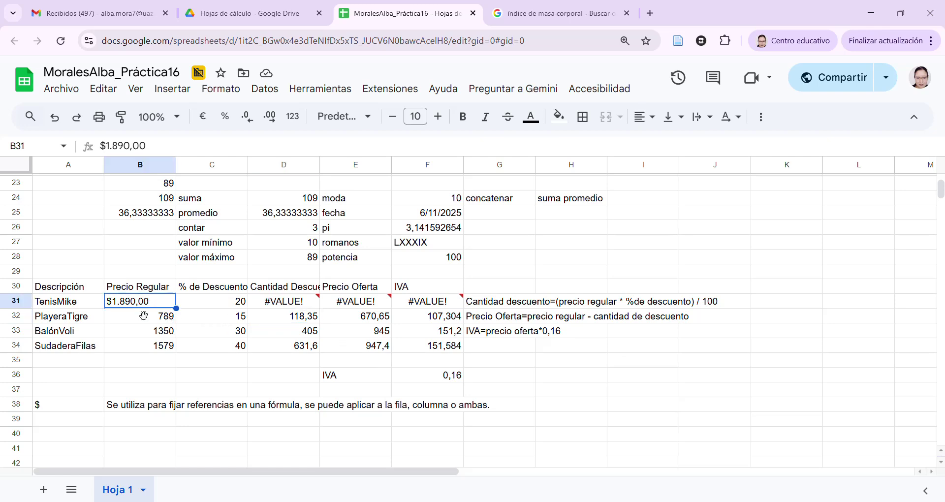
Replace B31's text price with the plain number 1890 in the formula bar
{"action": "left_click", "coordinate": [111, 148]}
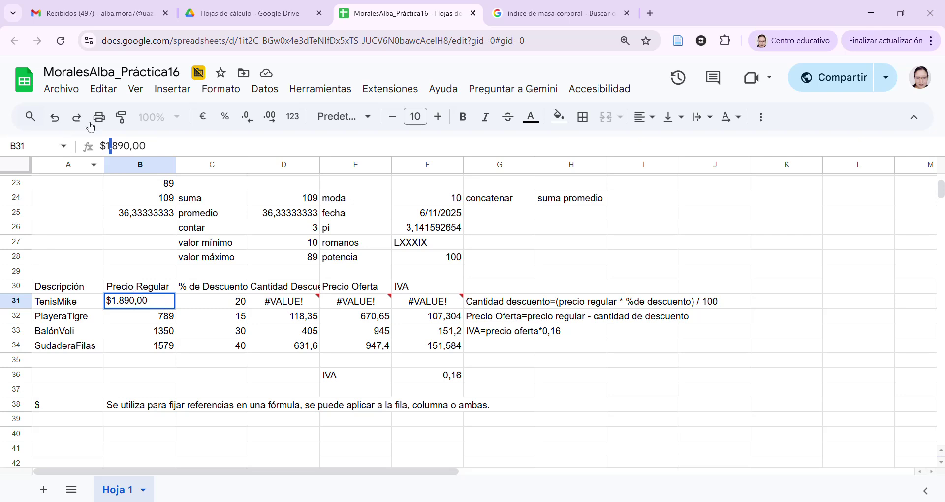
{"action": "left_click", "coordinate": [131, 147]}
{"action": "key", "text": "shift+Right"}
{"action": "key", "text": "Delete"}
{"action": "key", "text": "shift+End"}
{"action": "left_click_drag", "start_coordinate": [126, 156], "coordinate": [104, 156]}
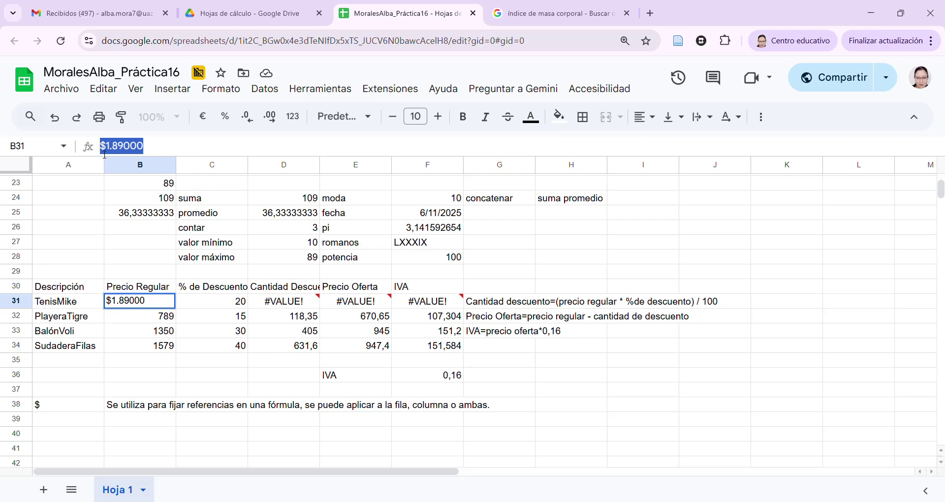
{"action": "type", "text": "1890"}
{"action": "key", "text": "Return"}
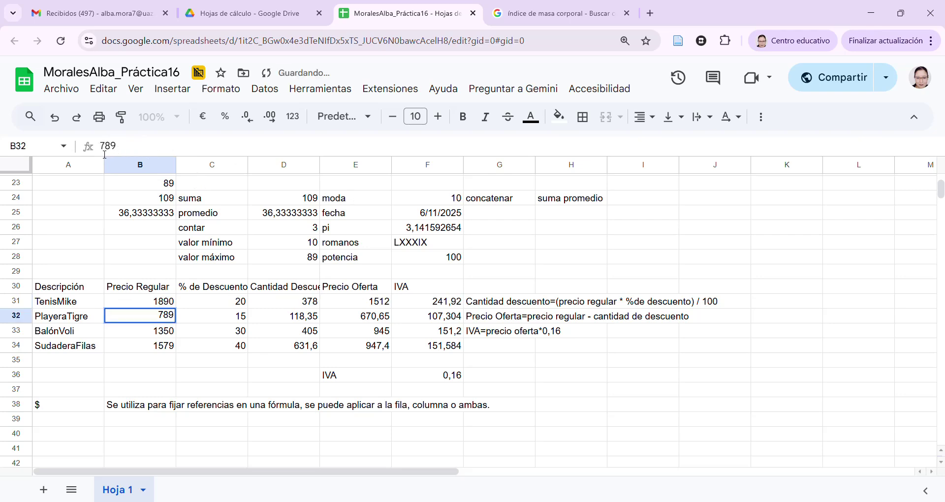
Select the four regular prices in B31:B34
{"action": "left_click", "coordinate": [147, 289]}
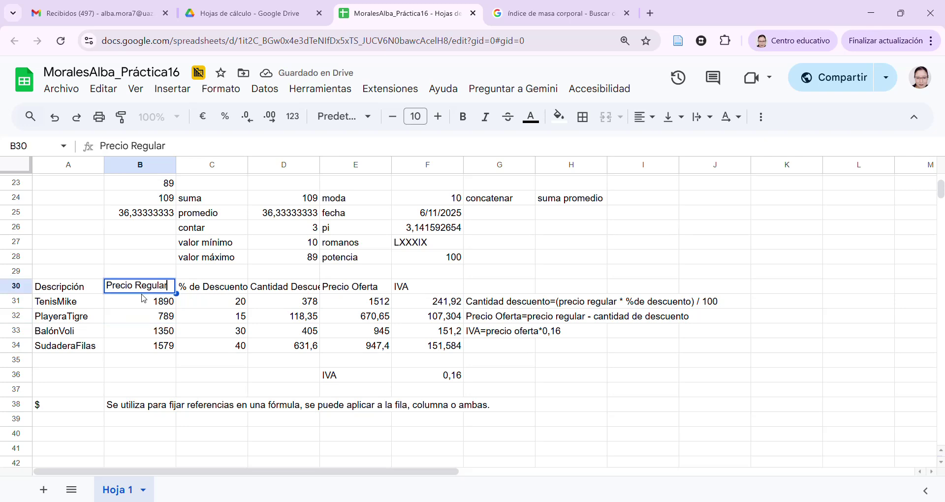
{"action": "left_click", "coordinate": [153, 305]}
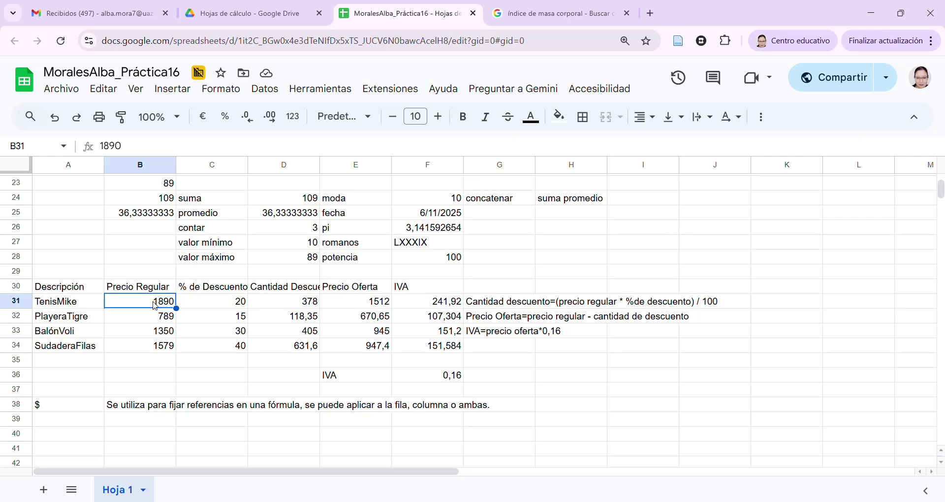
{"action": "left_click_drag", "start_coordinate": [152, 307], "coordinate": [156, 350]}
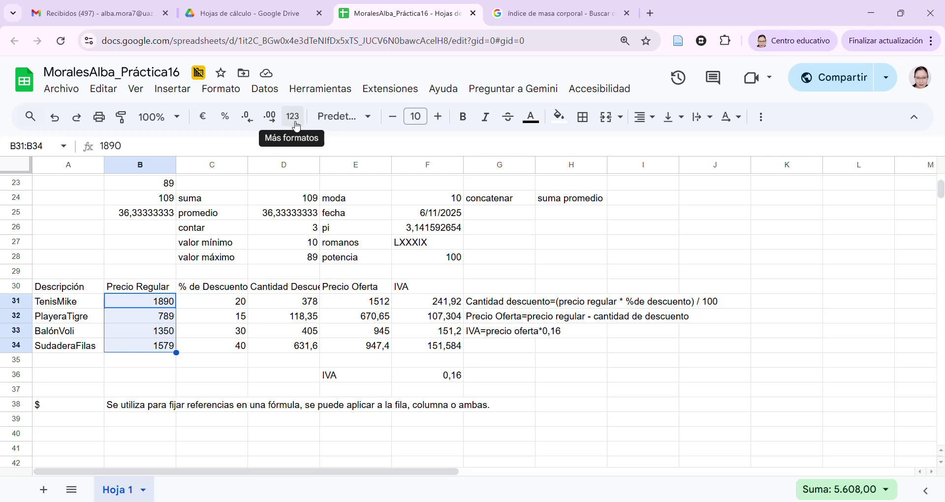
From the 123 formats list, choose Moneda personalizada for B31:B34
{"action": "left_click", "coordinate": [294, 117]}
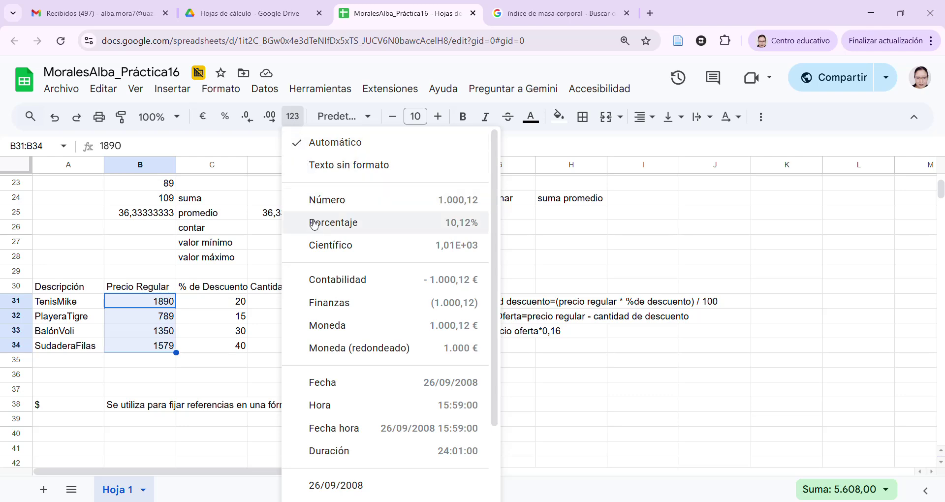
{"action": "scroll", "coordinate": [314, 224], "scroll_direction": "down", "scroll_amount": 1}
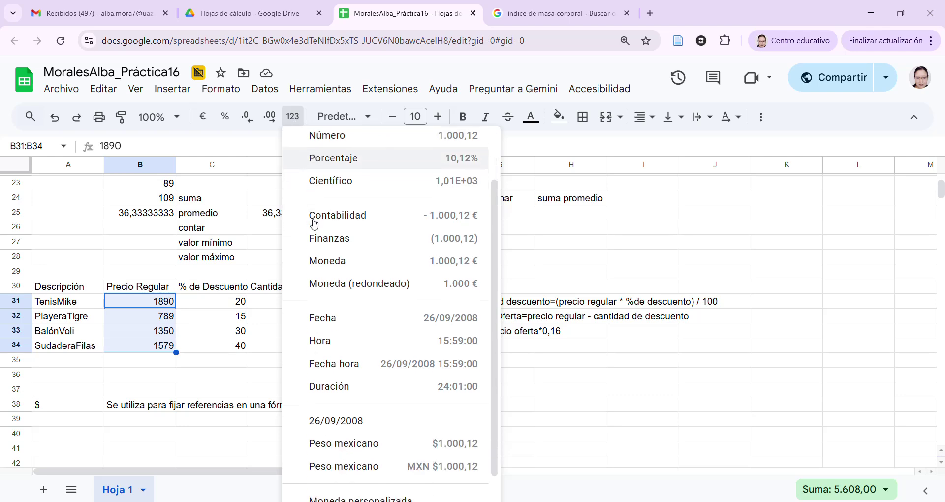
{"action": "scroll", "coordinate": [314, 225], "scroll_direction": "up", "scroll_amount": 1}
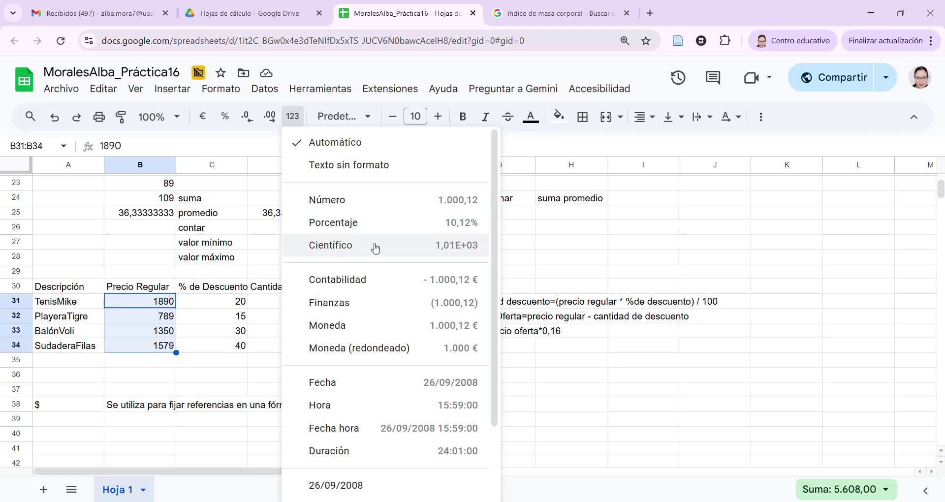
{"action": "scroll", "coordinate": [376, 248], "scroll_direction": "down", "scroll_amount": 1}
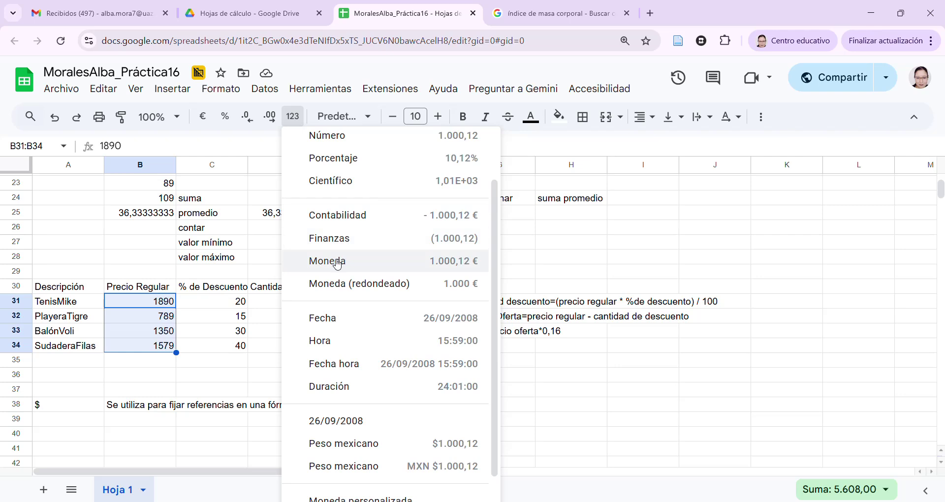
{"action": "scroll", "coordinate": [337, 266], "scroll_direction": "down", "scroll_amount": 1}
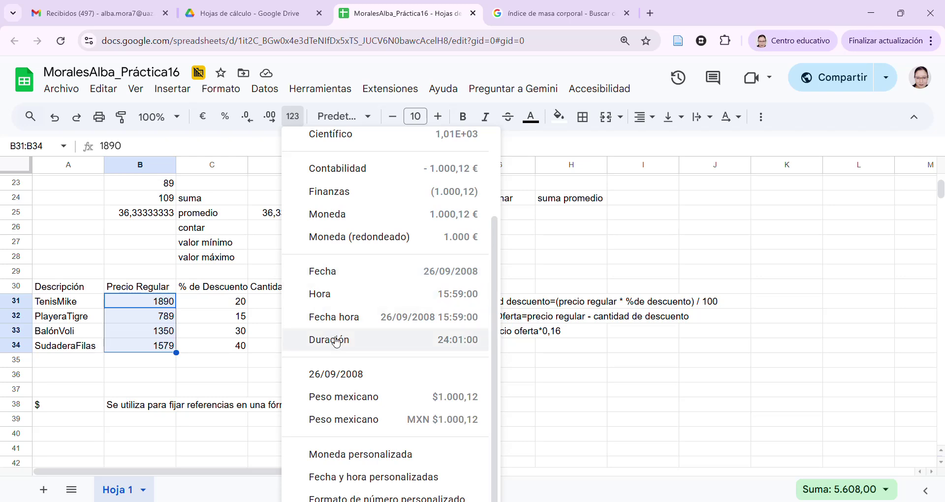
{"action": "scroll", "coordinate": [337, 342], "scroll_direction": "up", "scroll_amount": 3}
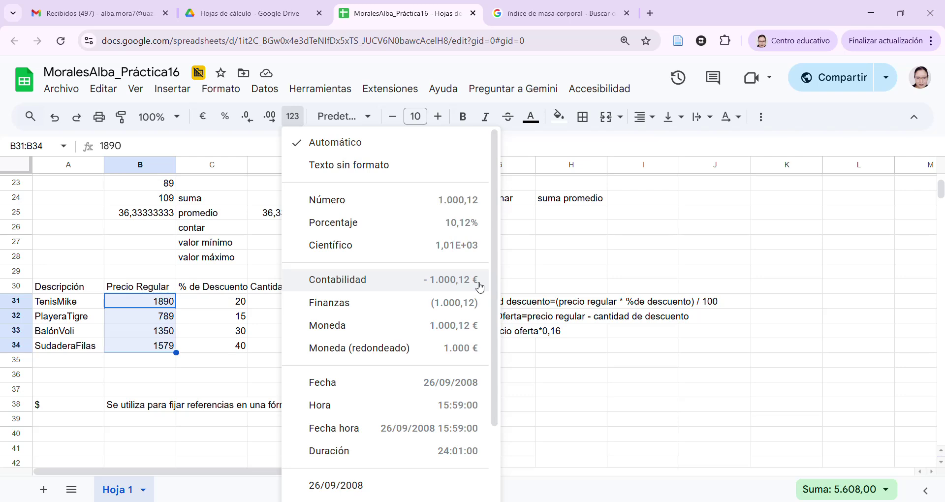
{"action": "scroll", "coordinate": [480, 288], "scroll_direction": "down", "scroll_amount": 2}
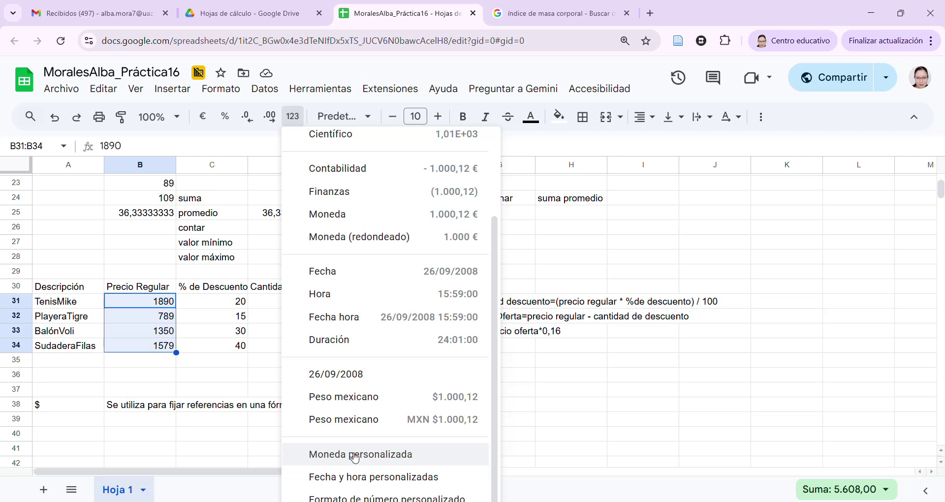
{"action": "left_click", "coordinate": [355, 458]}
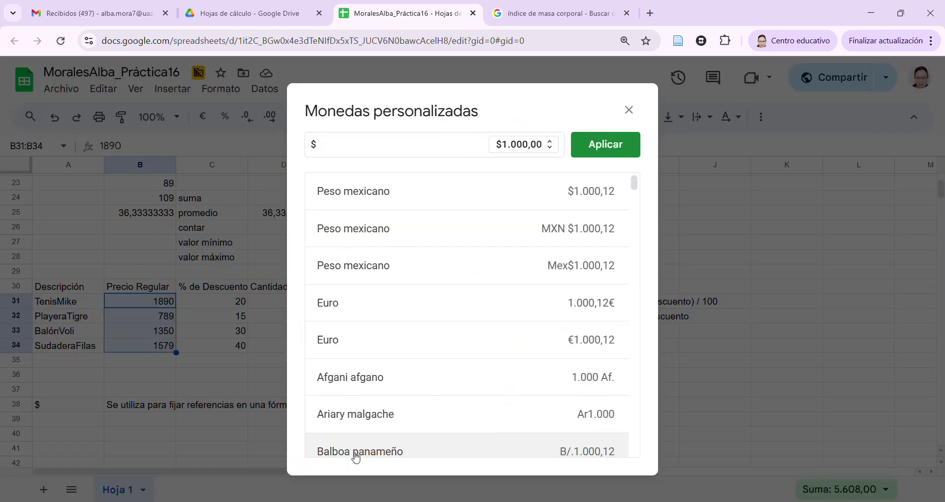
Apply the Peso mexicano $1.000,00 format so B31:B34 show $1.890,00, $789,00, $1.350,00, $1.579,00
{"action": "mouse_move", "coordinate": [635, 184]}
{"action": "left_mouse_down"}
{"action": "mouse_move", "coordinate": [648, 330]}
{"action": "mouse_move", "coordinate": [643, 420]}
{"action": "mouse_move", "coordinate": [643, 239]}
{"action": "mouse_move", "coordinate": [662, 295]}
{"action": "mouse_move", "coordinate": [664, 348]}
{"action": "mouse_move", "coordinate": [660, 405]}
{"action": "mouse_move", "coordinate": [642, 297]}
{"action": "mouse_move", "coordinate": [642, 169]}
{"action": "left_mouse_up"}
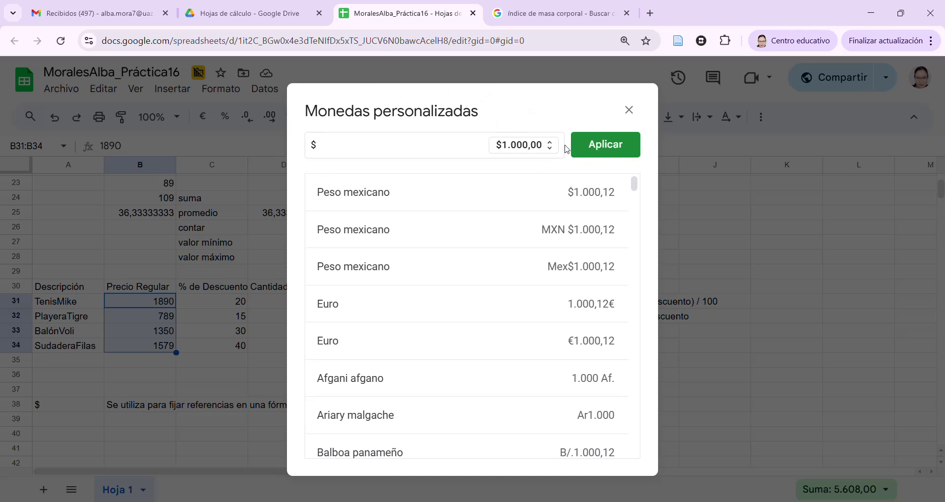
{"action": "left_click", "coordinate": [358, 308]}
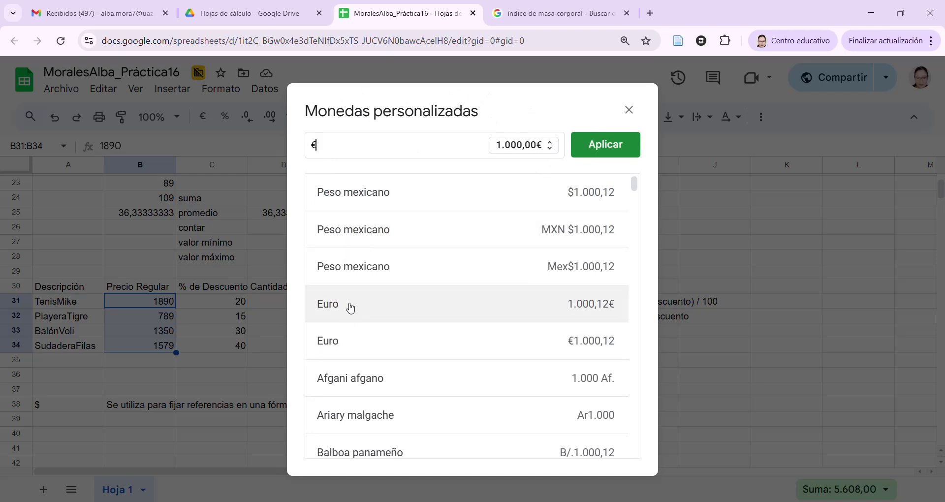
{"action": "left_click", "coordinate": [552, 146]}
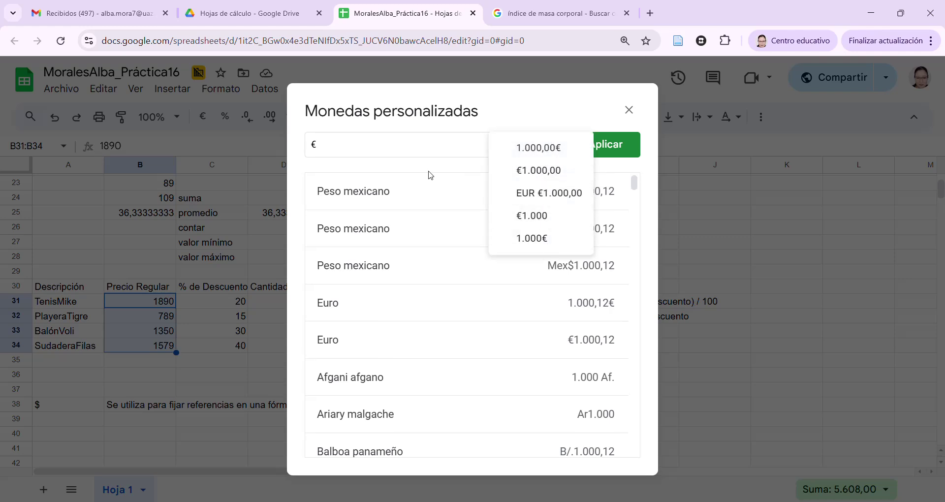
{"action": "left_click", "coordinate": [393, 202]}
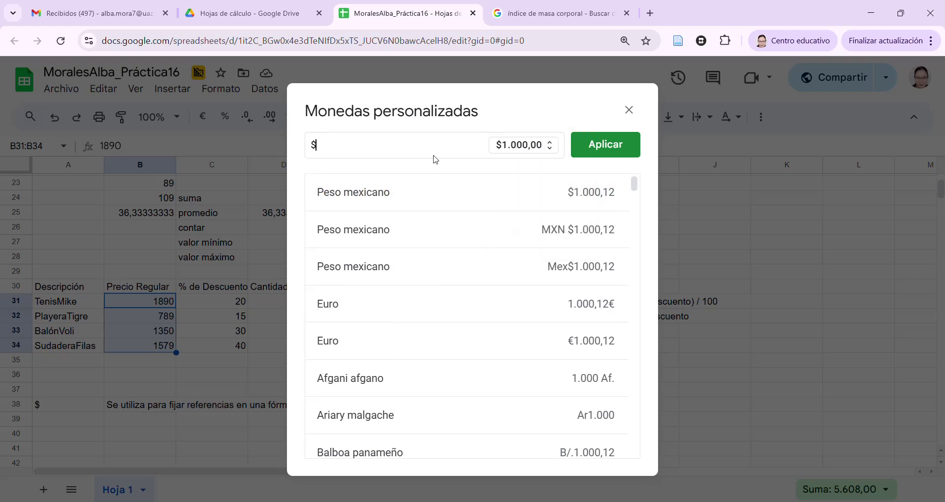
{"action": "left_click", "coordinate": [550, 145]}
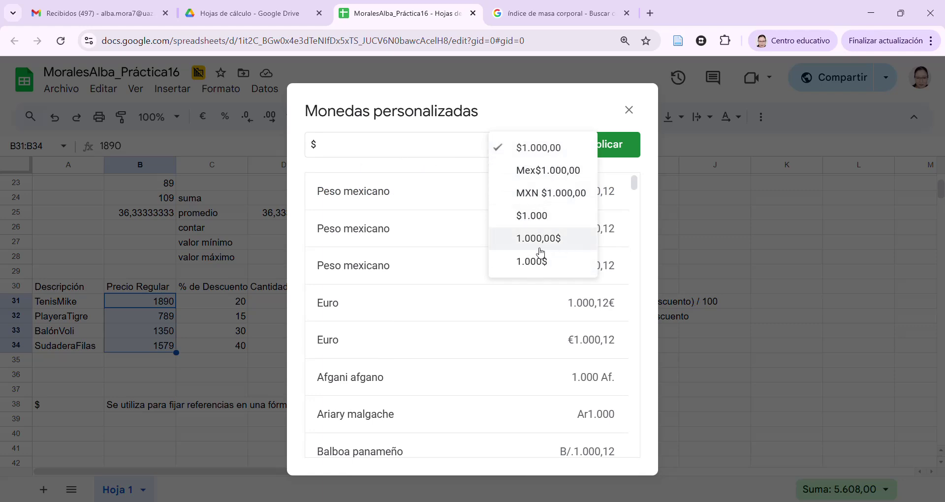
{"action": "left_click", "coordinate": [501, 148]}
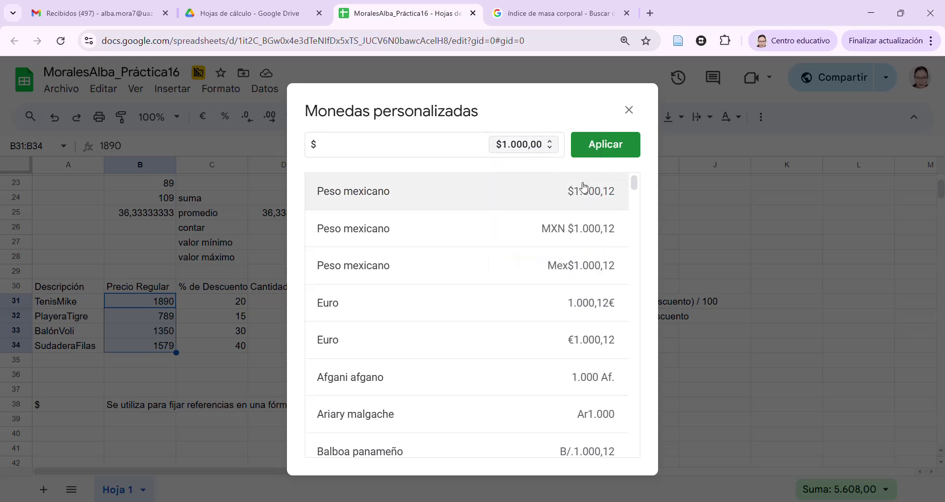
{"action": "left_click", "coordinate": [618, 149]}
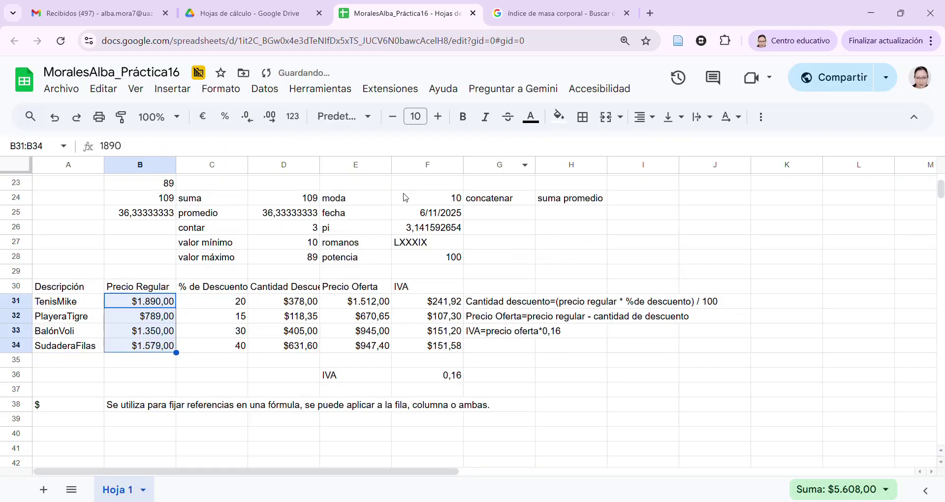
{"action": "left_click", "coordinate": [163, 363]}
{"action": "left_click", "coordinate": [168, 304]}
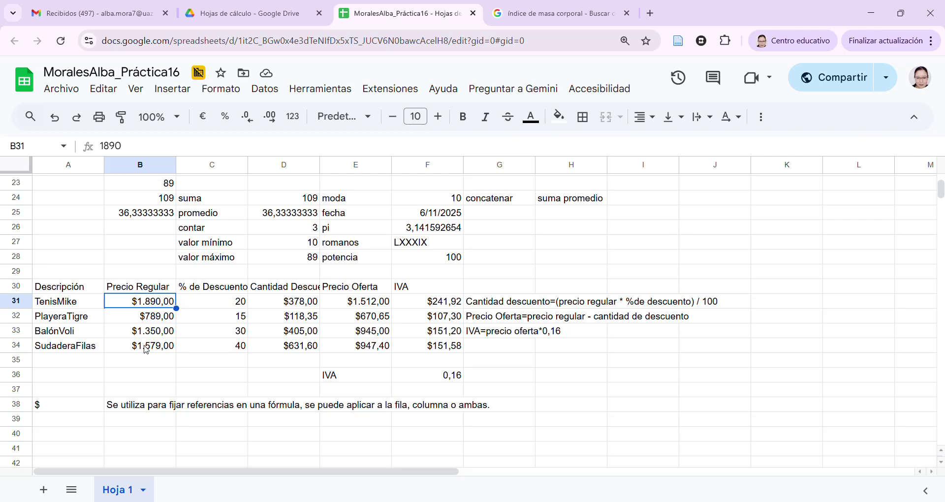
{"action": "left_click", "coordinate": [146, 350]}
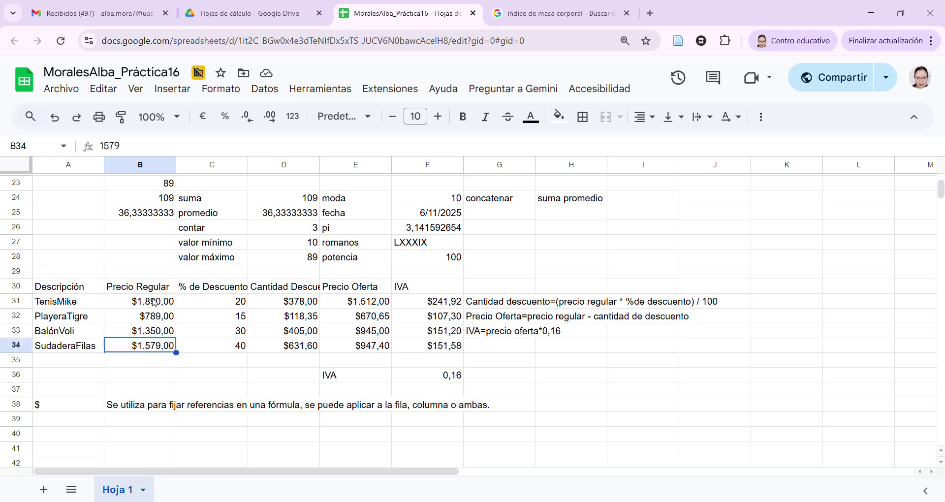
{"action": "left_click_drag", "start_coordinate": [154, 302], "coordinate": [154, 349]}
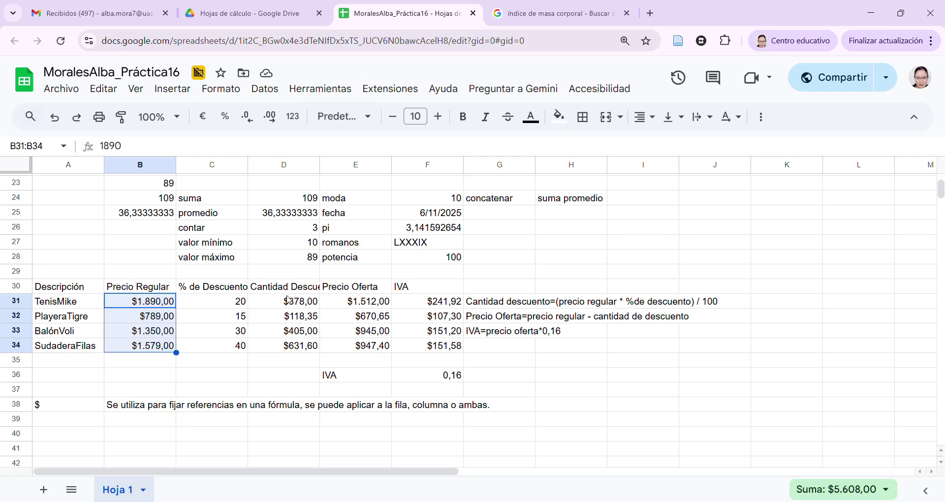
{"action": "left_click", "coordinate": [294, 306]}
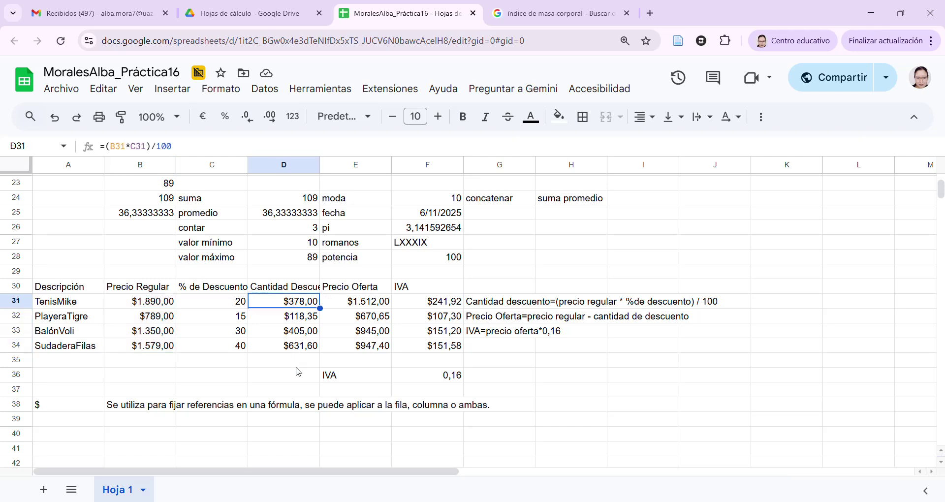
{"action": "left_click", "coordinate": [367, 305]}
{"action": "left_click", "coordinate": [368, 342]}
{"action": "left_click", "coordinate": [369, 319]}
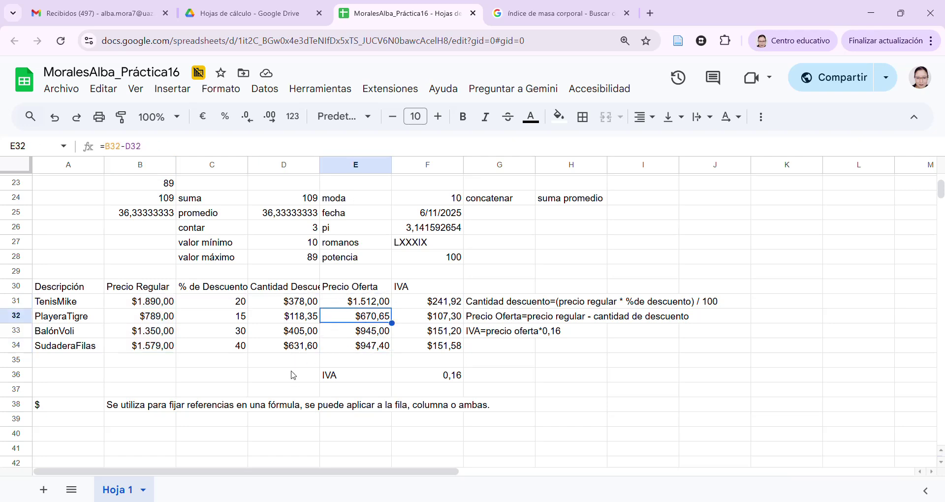
{"action": "left_click", "coordinate": [450, 308]}
{"action": "left_click", "coordinate": [374, 320]}
{"action": "left_click", "coordinate": [425, 324]}
{"action": "left_click", "coordinate": [369, 345]}
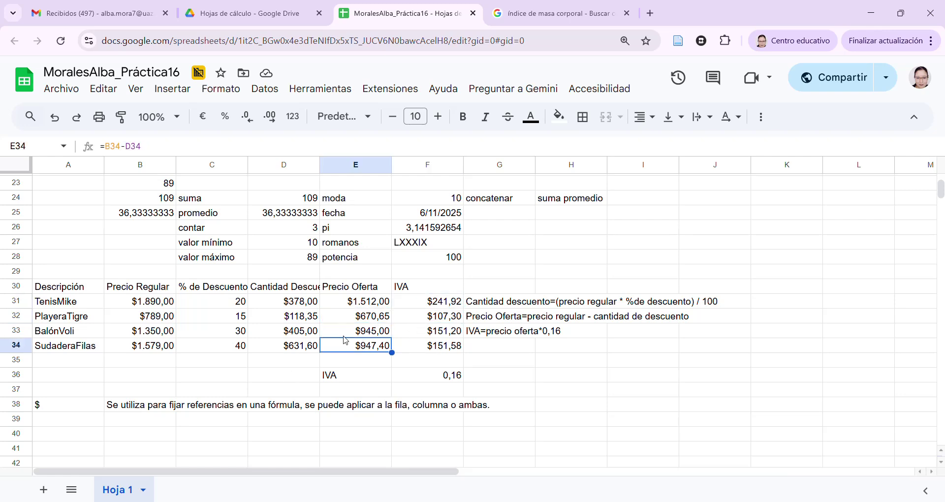
{"action": "left_click", "coordinate": [317, 336]}
{"action": "left_click", "coordinate": [306, 307]}
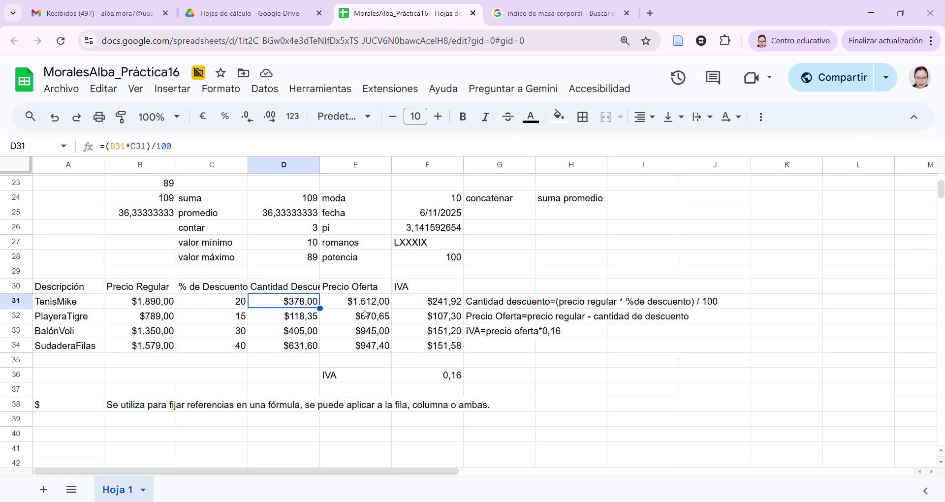
{"action": "scroll", "coordinate": [279, 334], "scroll_direction": "up", "scroll_amount": 2}
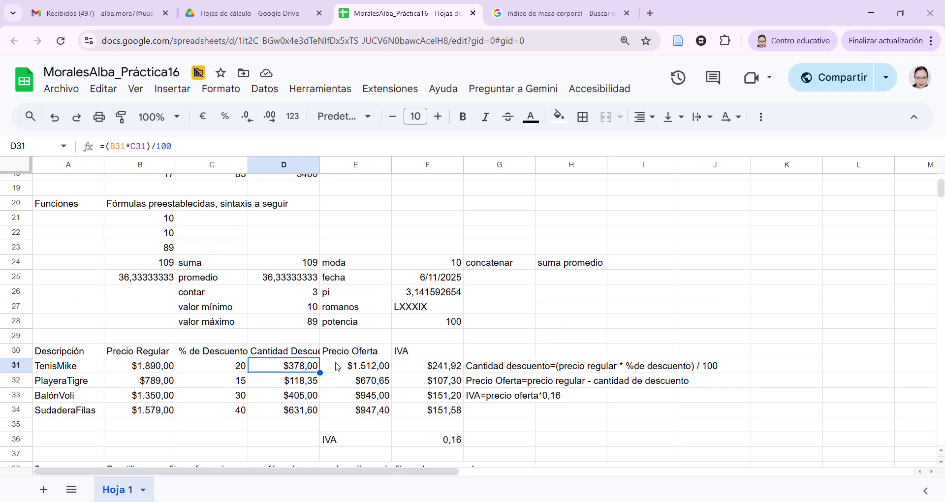
{"action": "scroll", "coordinate": [161, 375], "scroll_direction": "down", "scroll_amount": 2}
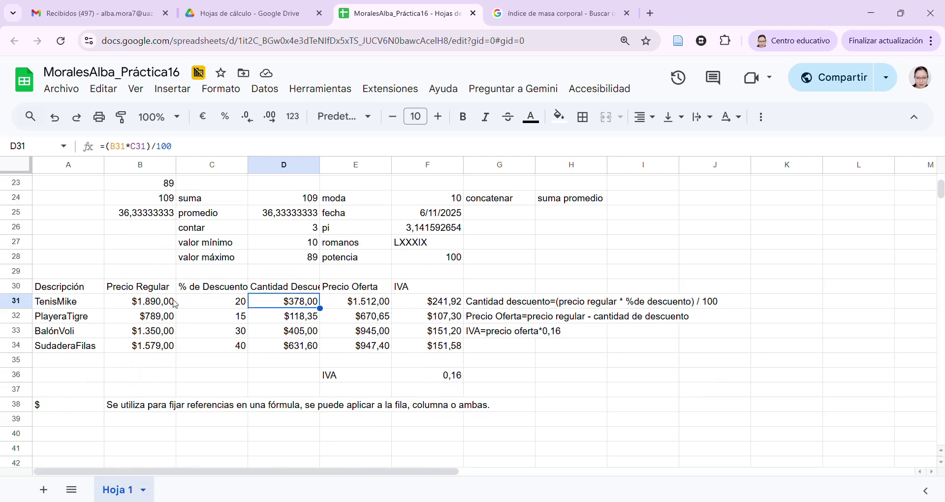
{"action": "left_click", "coordinate": [170, 303]}
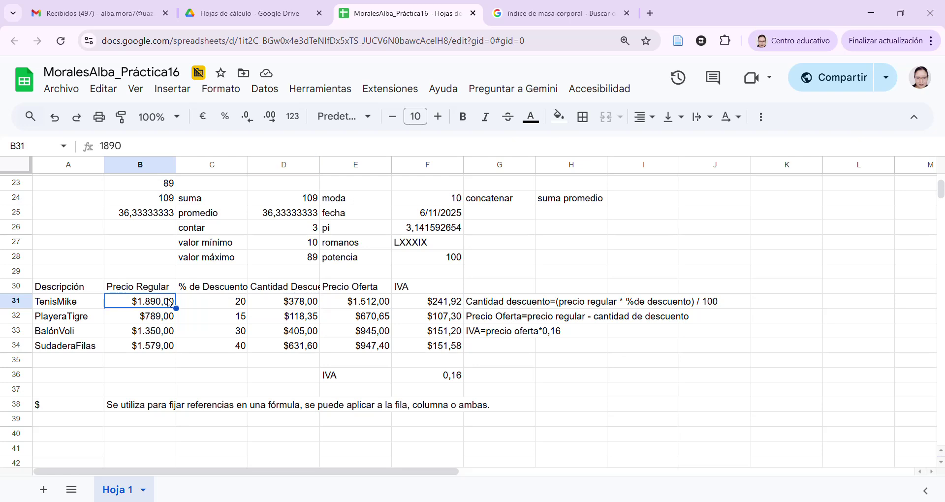
{"action": "left_click_drag", "start_coordinate": [132, 149], "coordinate": [101, 152]}
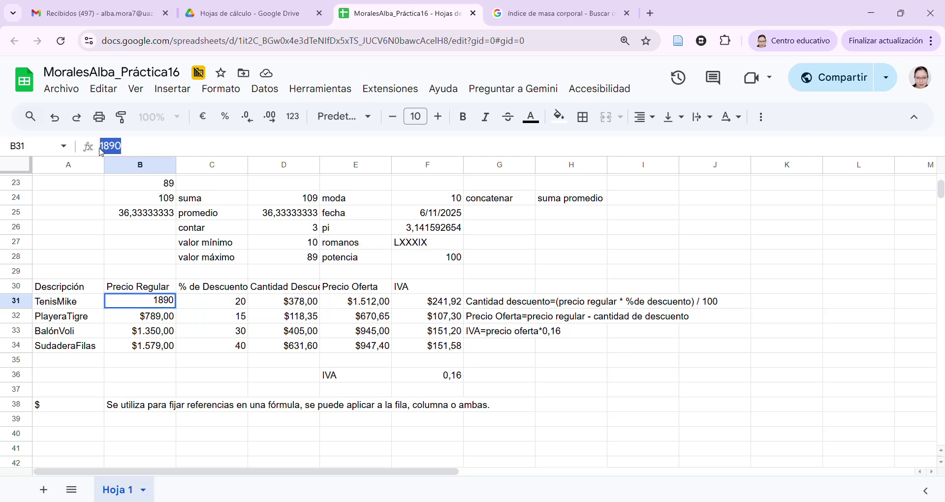
{"action": "left_click", "coordinate": [156, 322]}
{"action": "left_click", "coordinate": [155, 310]}
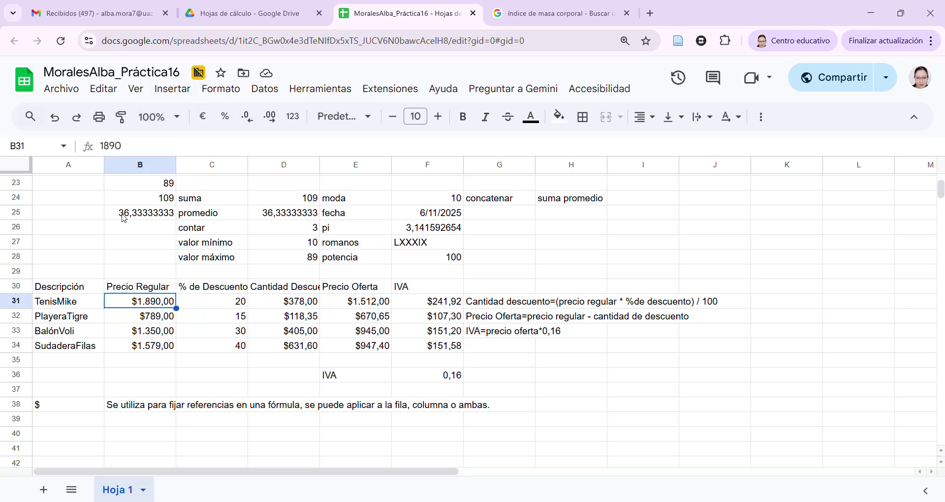
{"action": "left_click", "coordinate": [221, 90]}
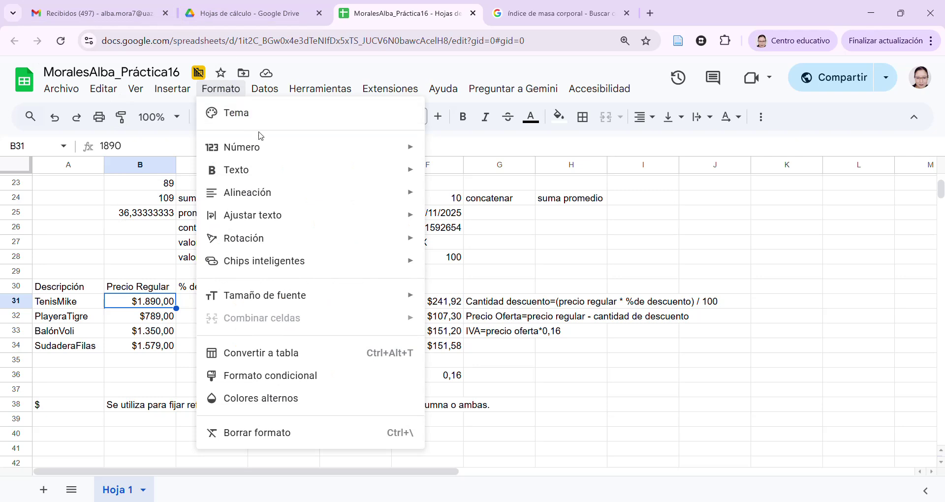
{"action": "mouse_move", "coordinate": [272, 149]}
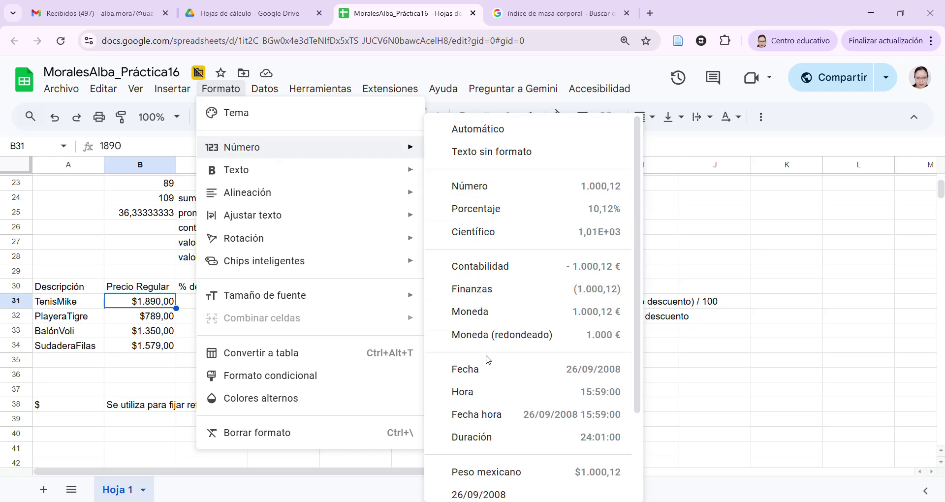
{"action": "scroll", "coordinate": [486, 394], "scroll_direction": "down", "scroll_amount": 1}
{"action": "scroll", "coordinate": [486, 393], "scroll_direction": "down", "scroll_amount": 2}
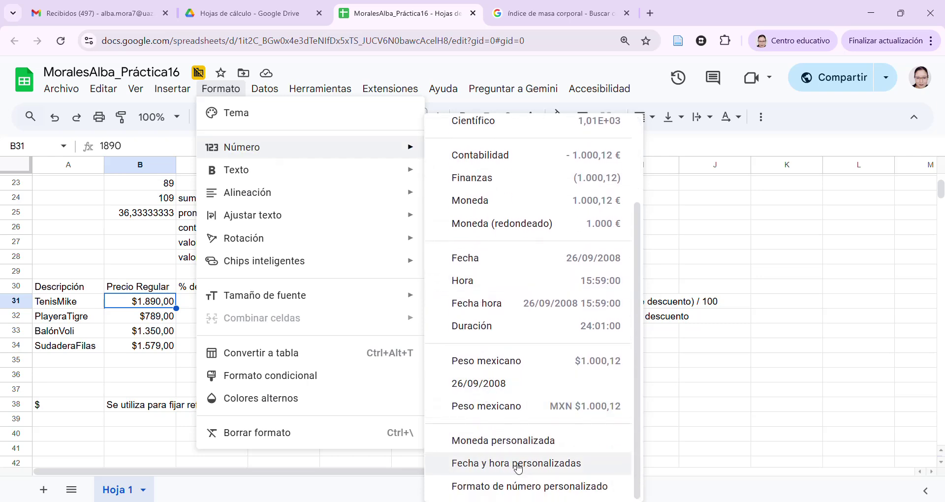
{"action": "scroll", "coordinate": [516, 468], "scroll_direction": "up", "scroll_amount": 3}
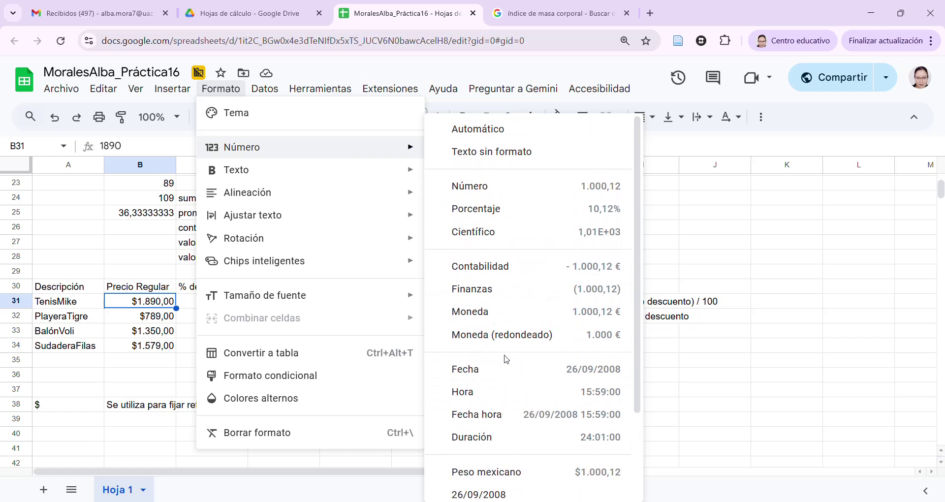
{"action": "left_click", "coordinate": [504, 377]}
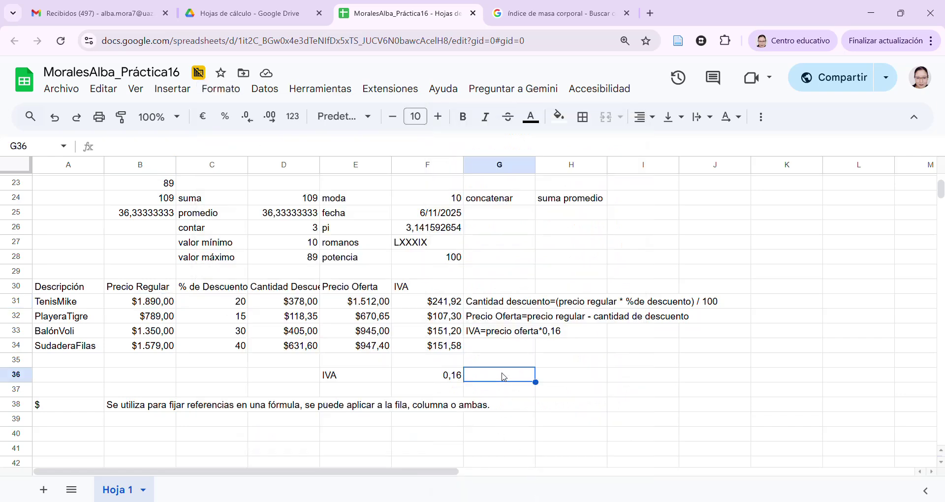
{"action": "scroll", "coordinate": [448, 343], "scroll_direction": "up", "scroll_amount": 3}
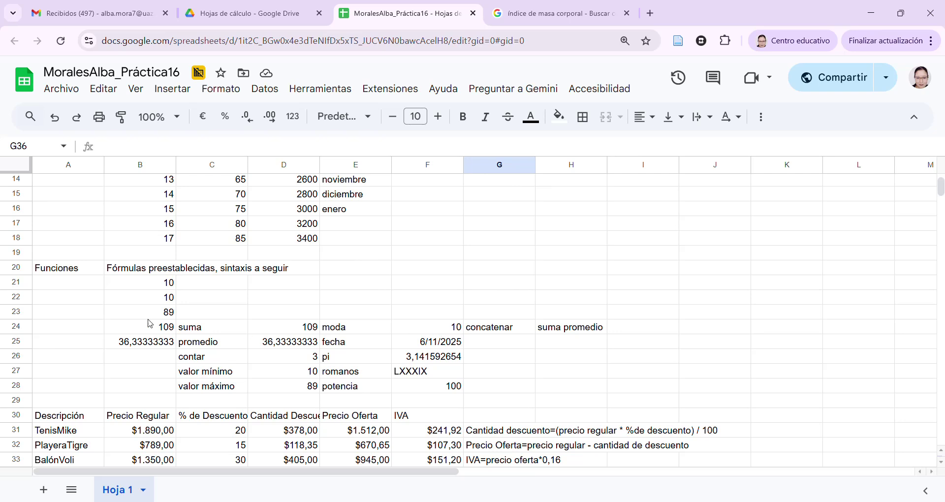
{"action": "left_click", "coordinate": [423, 344]}
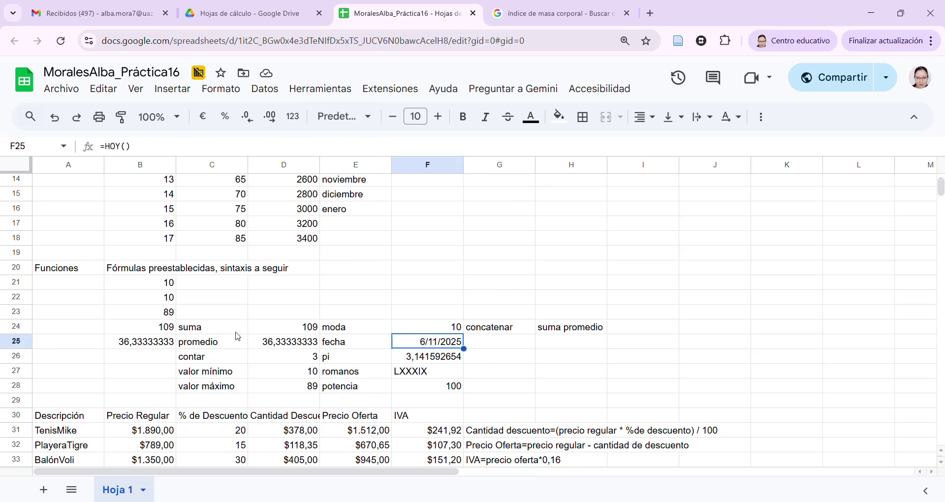
Format F25 with the custom long date pattern 'martes, 05 de agosto de 1930'
{"action": "scroll", "coordinate": [445, 349], "scroll_direction": "down", "scroll_amount": 2}
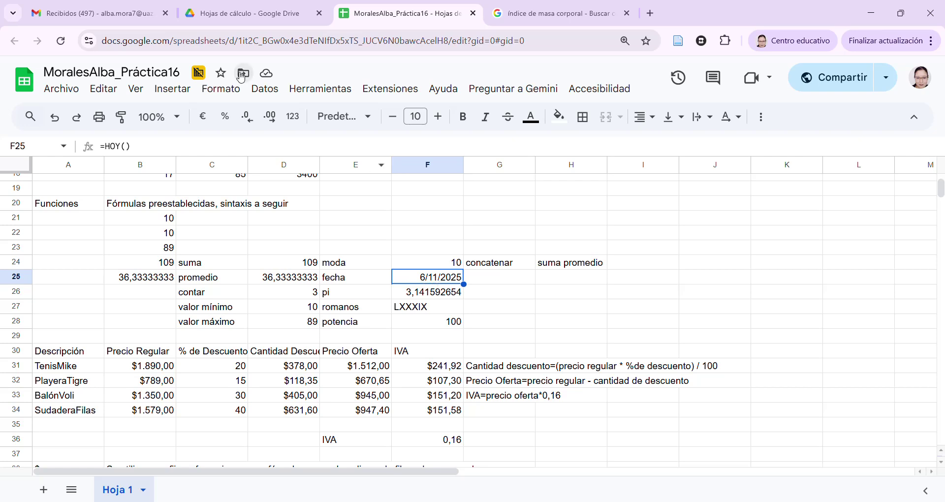
{"action": "left_click", "coordinate": [294, 117]}
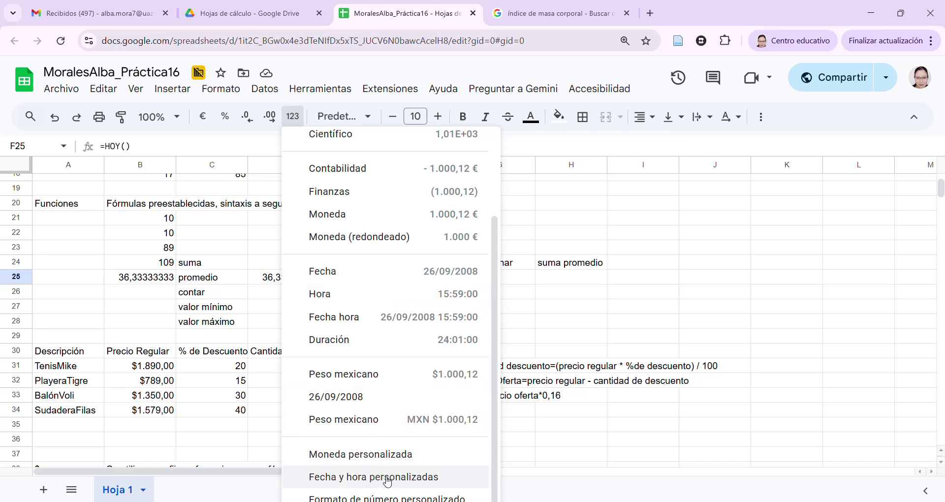
{"action": "left_click", "coordinate": [366, 480]}
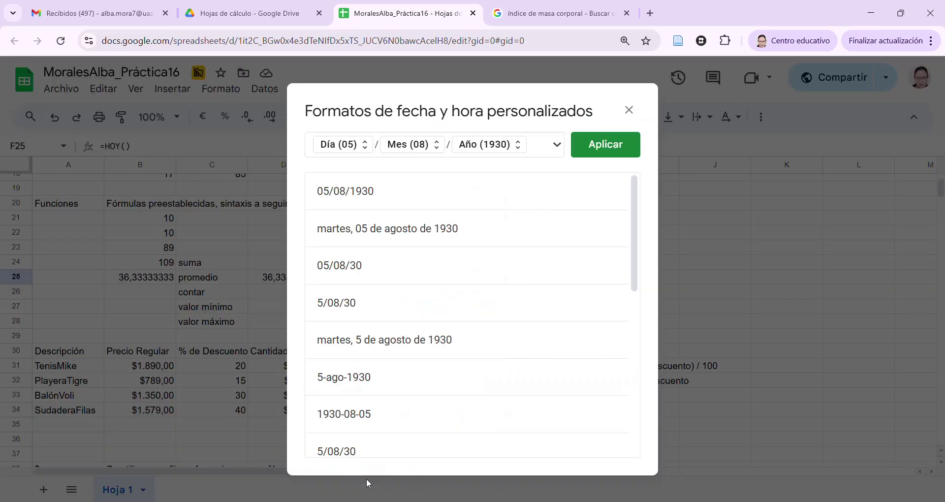
{"action": "scroll", "coordinate": [376, 284], "scroll_direction": "down", "scroll_amount": 7}
{"action": "scroll", "coordinate": [376, 284], "scroll_direction": "up", "scroll_amount": 5}
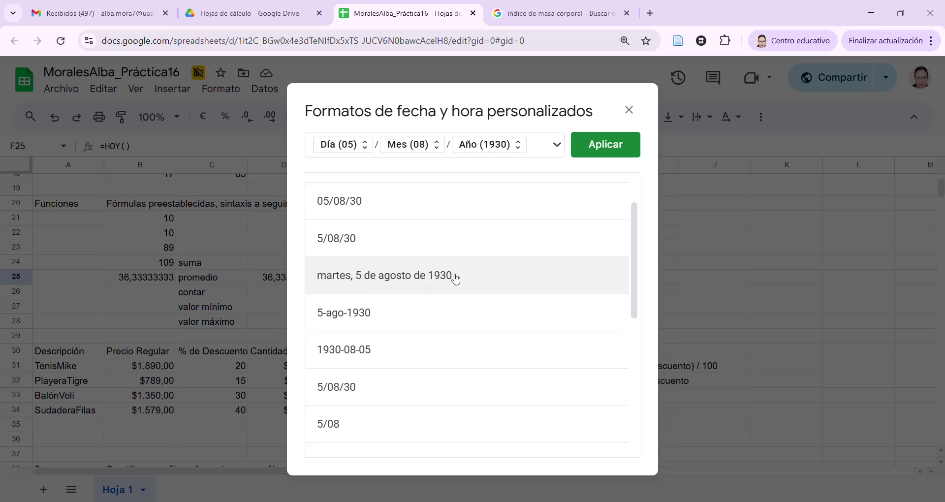
{"action": "scroll", "coordinate": [367, 275], "scroll_direction": "up", "scroll_amount": 2}
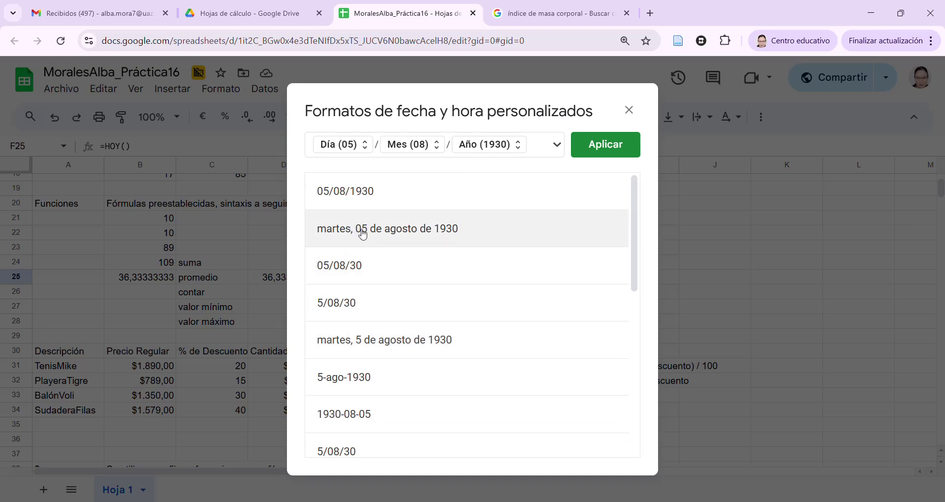
{"action": "left_click", "coordinate": [363, 233]}
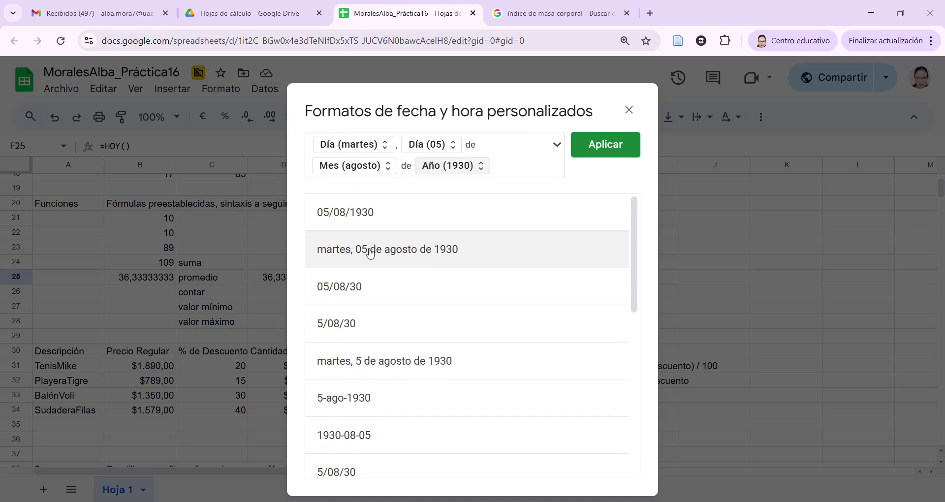
{"action": "left_click", "coordinate": [632, 146]}
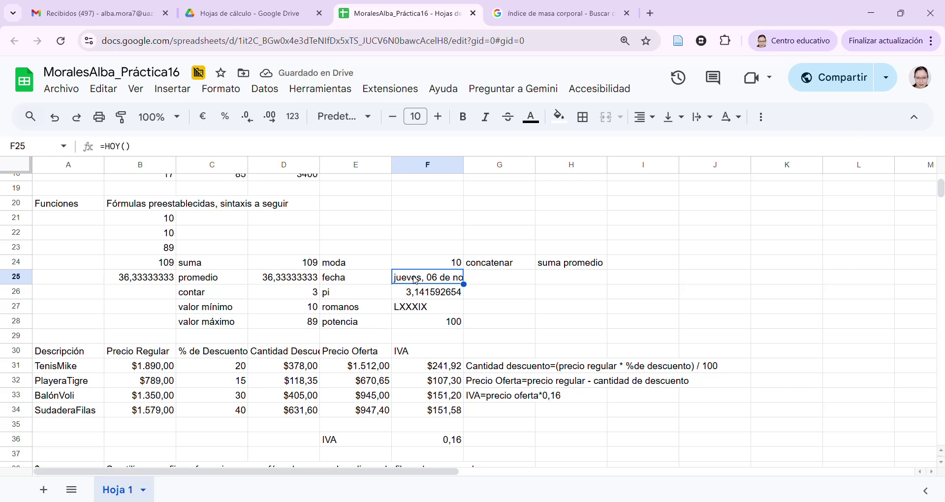
Widen column F so F25's date 'jueves, 06 de noviembre…' shows in full
{"action": "left_click_drag", "start_coordinate": [464, 164], "coordinate": [560, 164]}
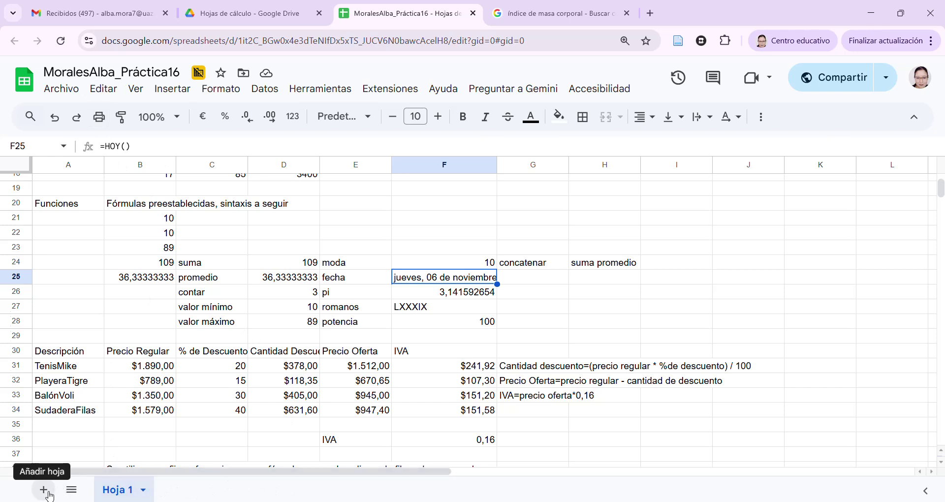
Add three blank sheets (Hoja 2 to Hoja 4), finishing on the Hoja 1 tab
{"action": "left_click", "coordinate": [44, 490]}
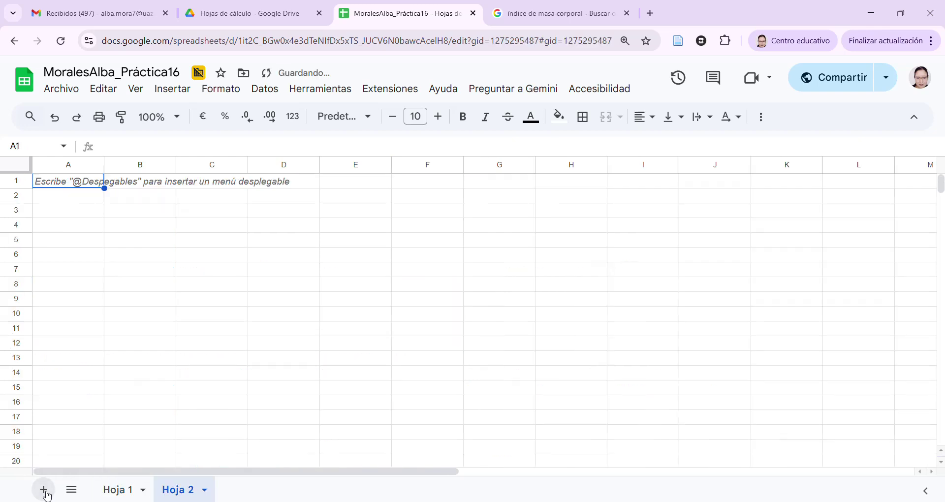
{"action": "left_click", "coordinate": [44, 490]}
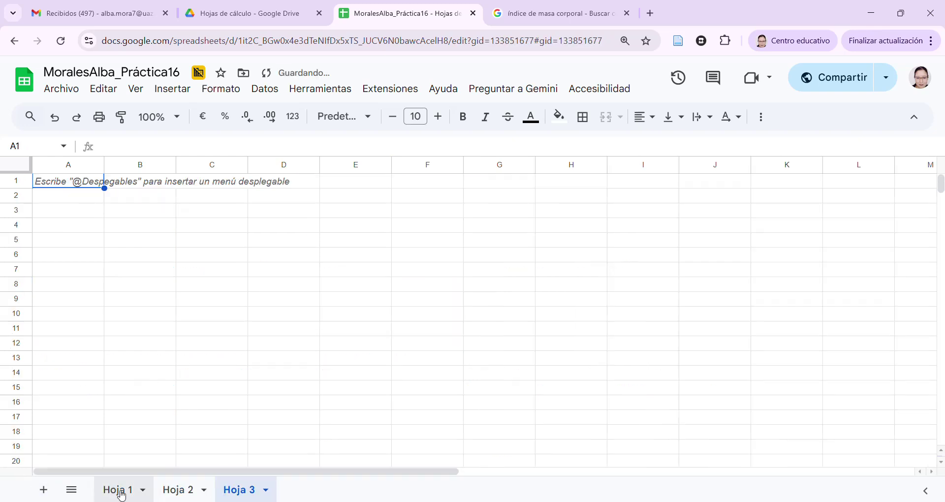
{"action": "left_click", "coordinate": [118, 489]}
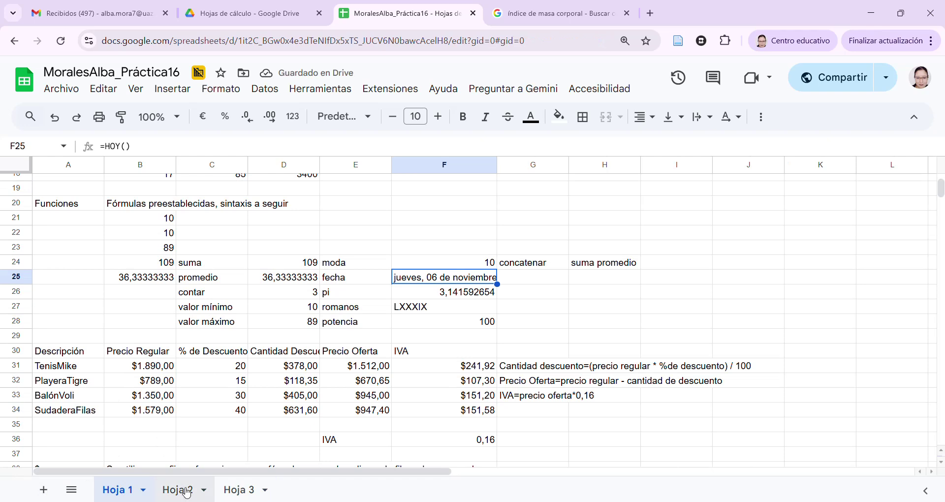
{"action": "left_click", "coordinate": [44, 490]}
{"action": "left_click", "coordinate": [114, 491]}
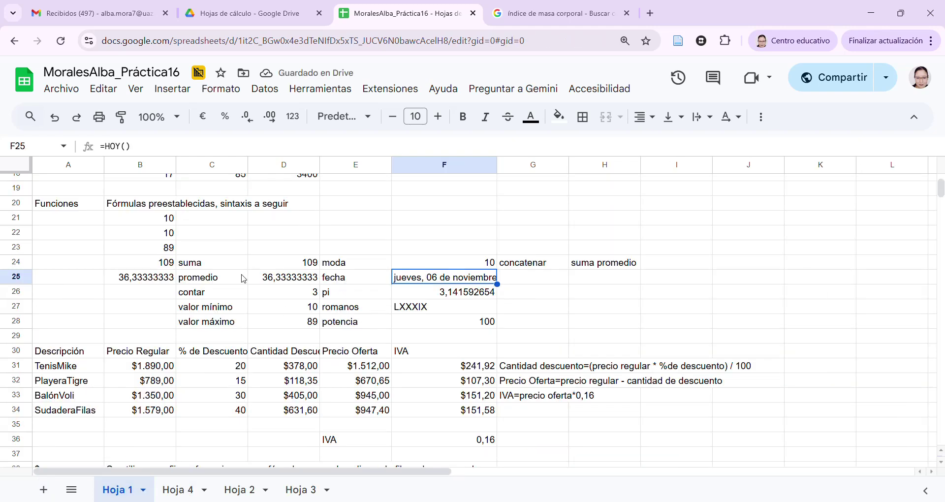